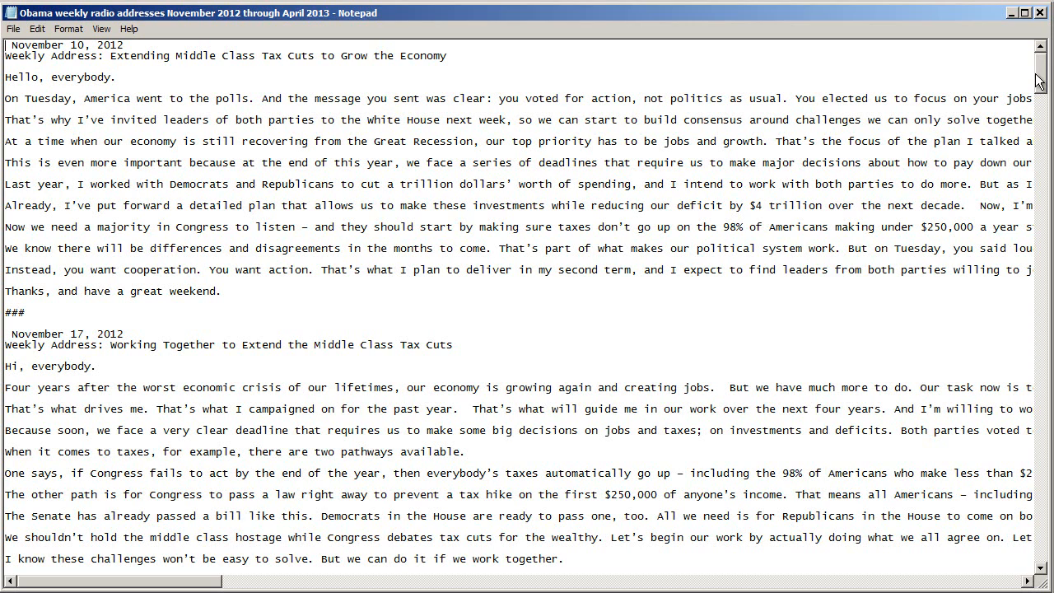
pyautogui.moveTo(1042, 78)
pyautogui.mouseDown()
pyautogui.moveTo(1047, 502)
pyautogui.moveTo(1042, 74)
pyautogui.mouseUp()
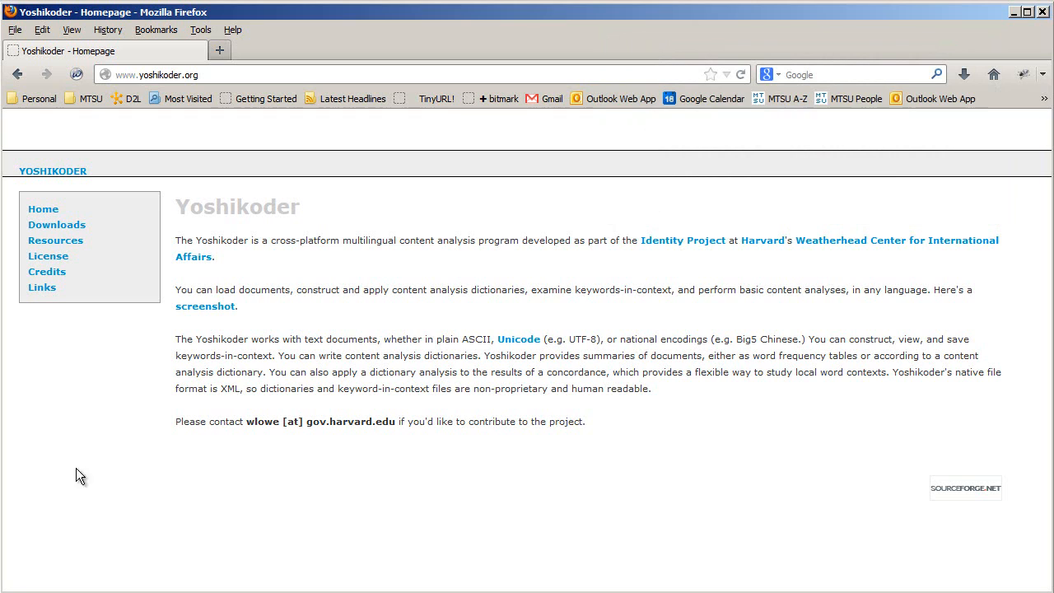
# - Request the latest Yoshikoder version from the site's Downloads page and cancel the offered file download
pyautogui.click(63, 230)
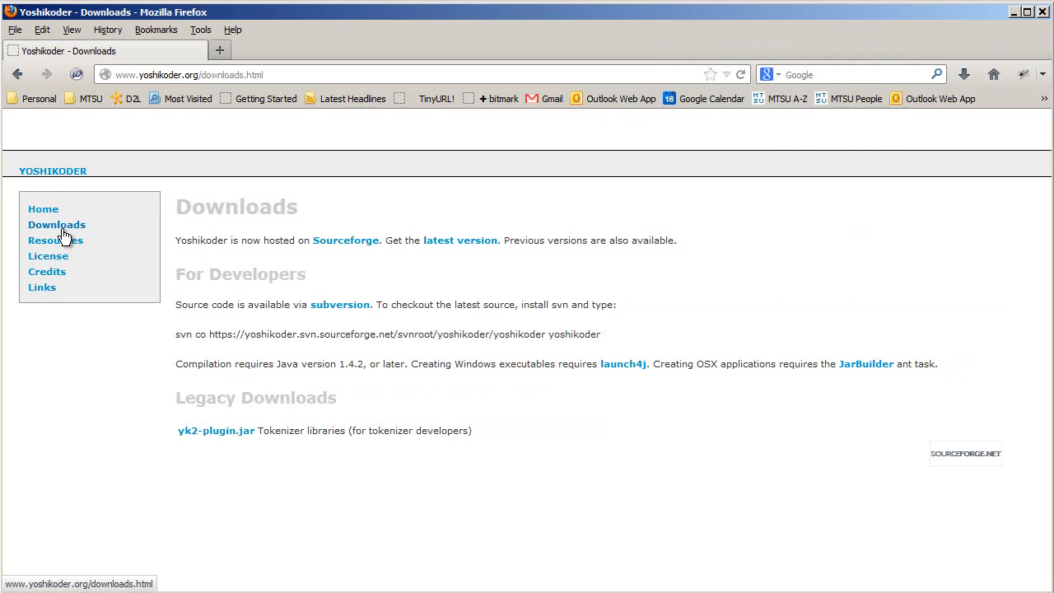
pyautogui.click(461, 244)
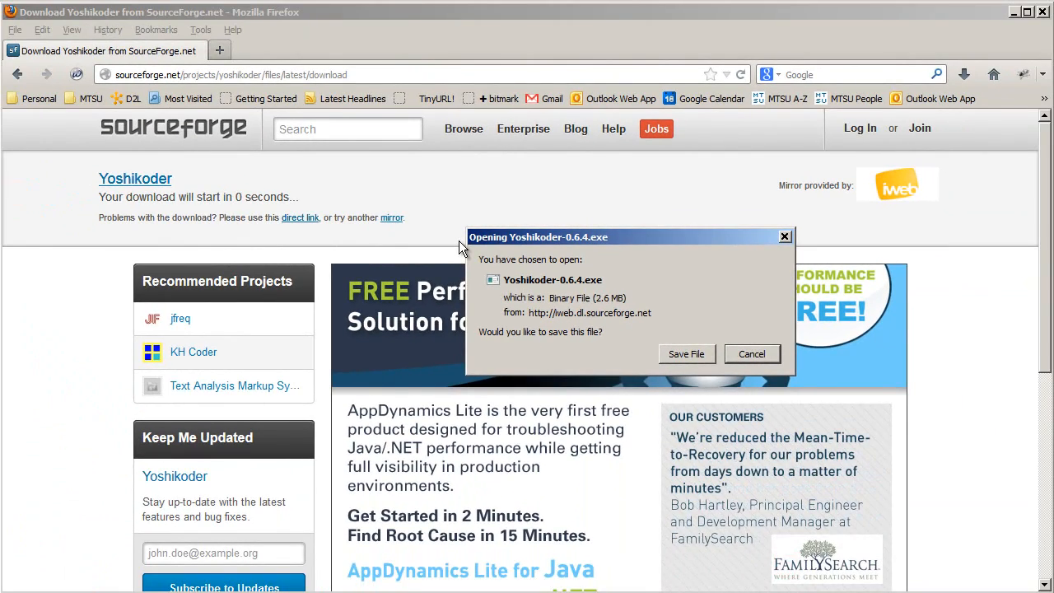
pyautogui.click(746, 354)
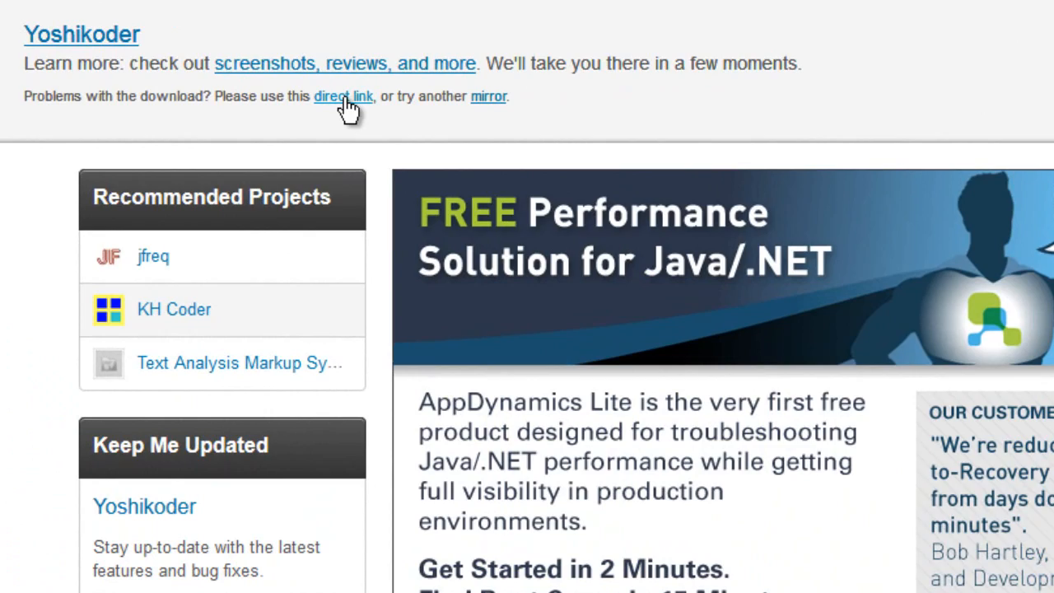
# - Try saving the Yoshikoder installer from the direct download link, cancel the save, and close the browser
pyautogui.rightClick(346, 99)
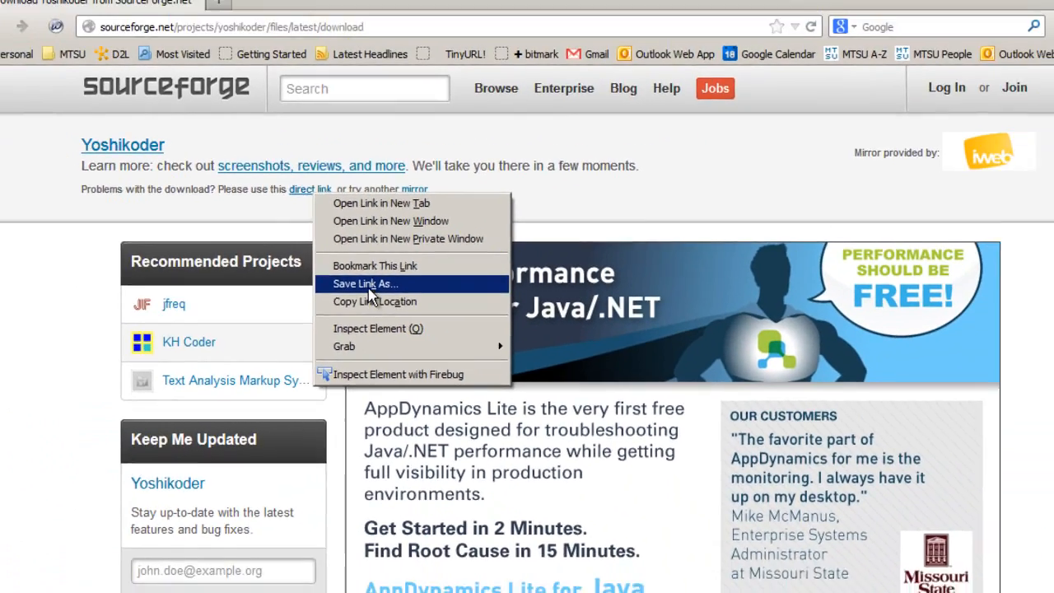
pyautogui.click(368, 286)
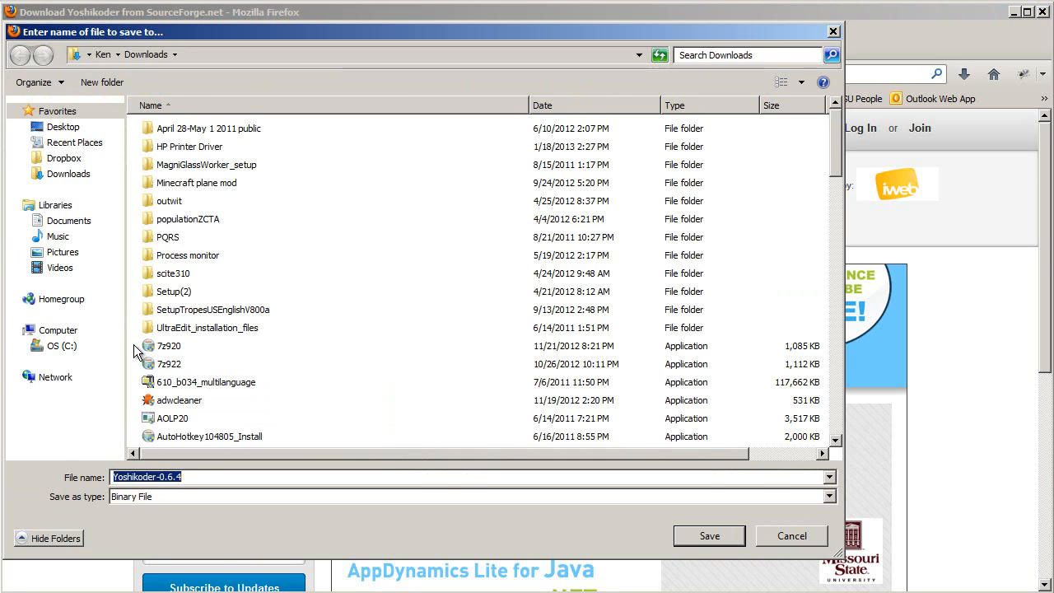
pyautogui.click(791, 535)
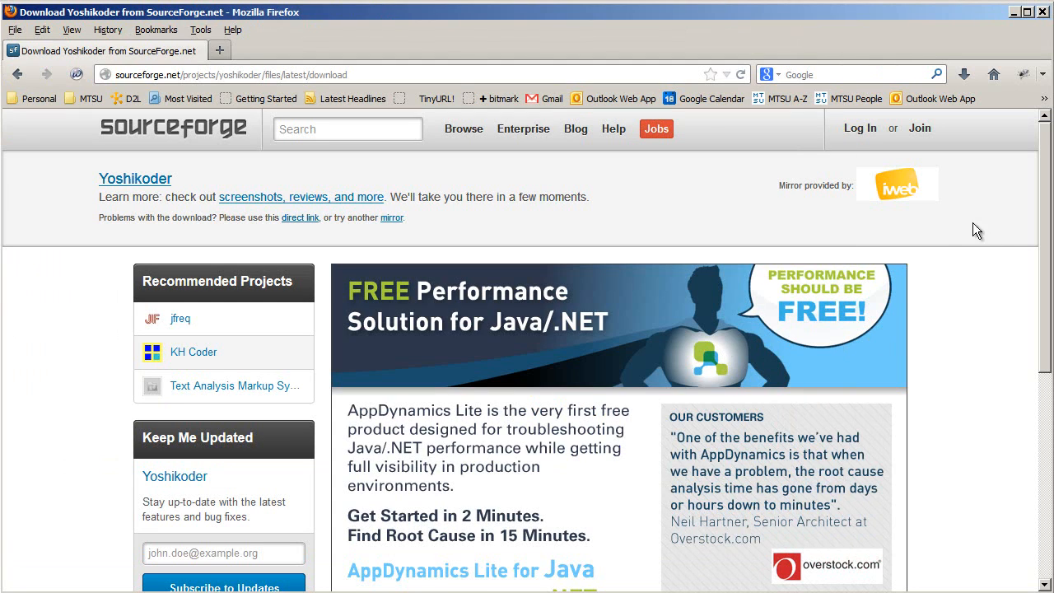
pyautogui.click(1042, 12)
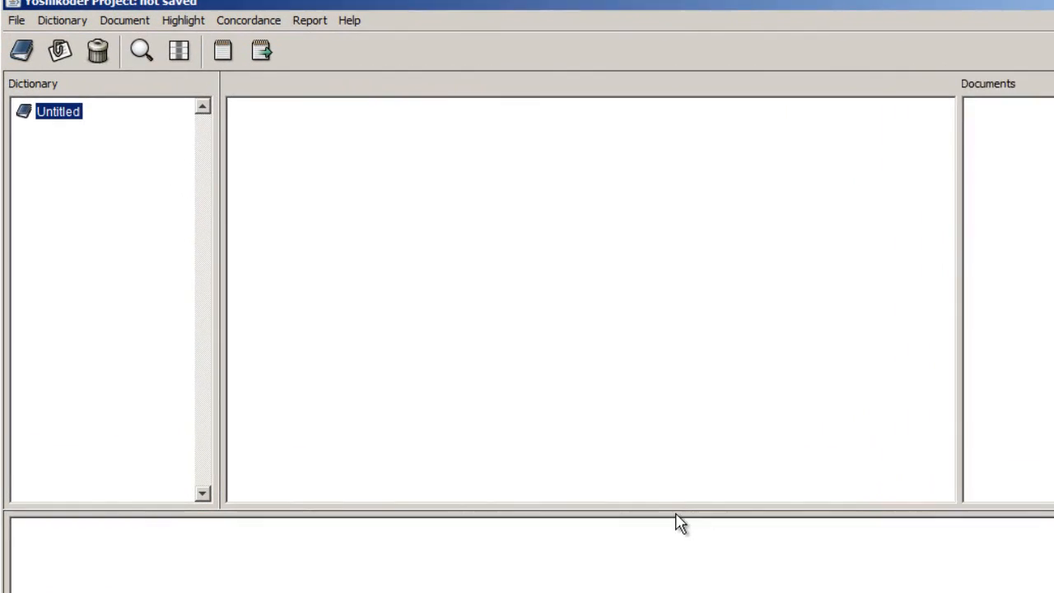
# - Add the desktop text file "Obama weekly radio addresses November 2012 through April 2013" to the Yoshikoder project's documents
pyautogui.click(132, 21)
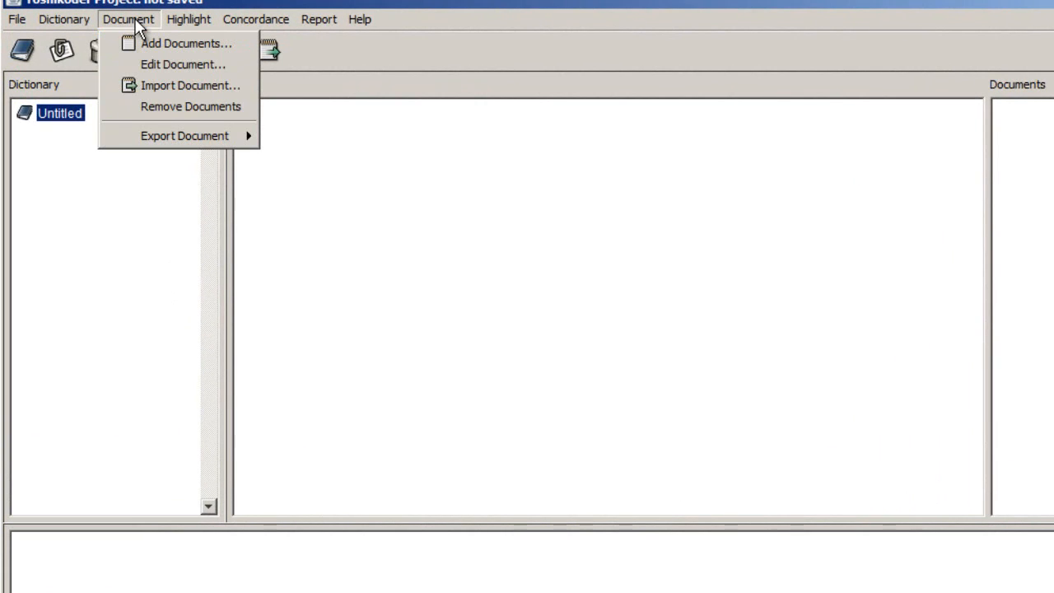
pyautogui.click(159, 43)
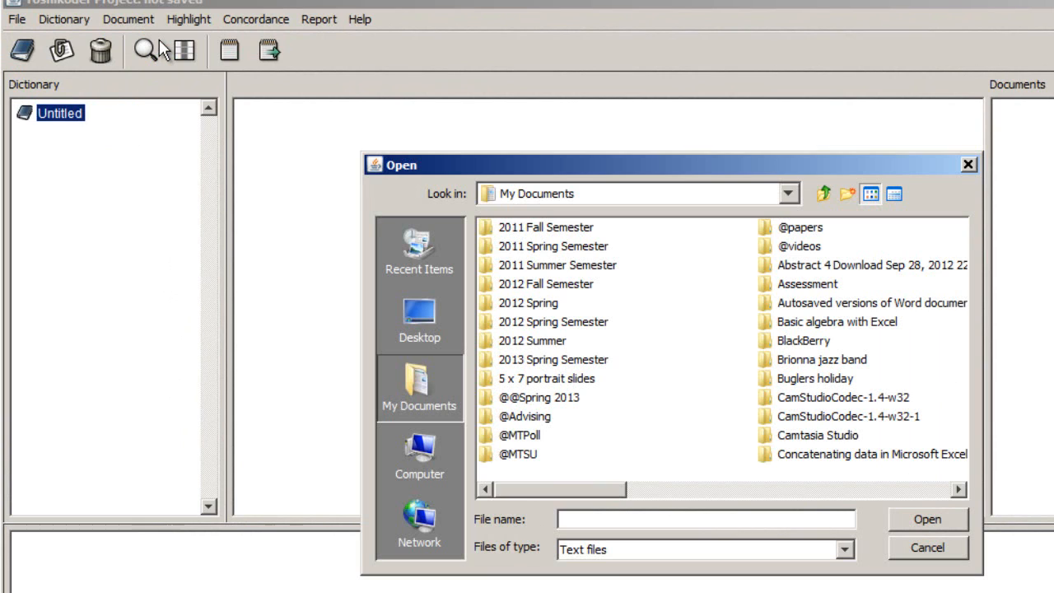
pyautogui.click(445, 325)
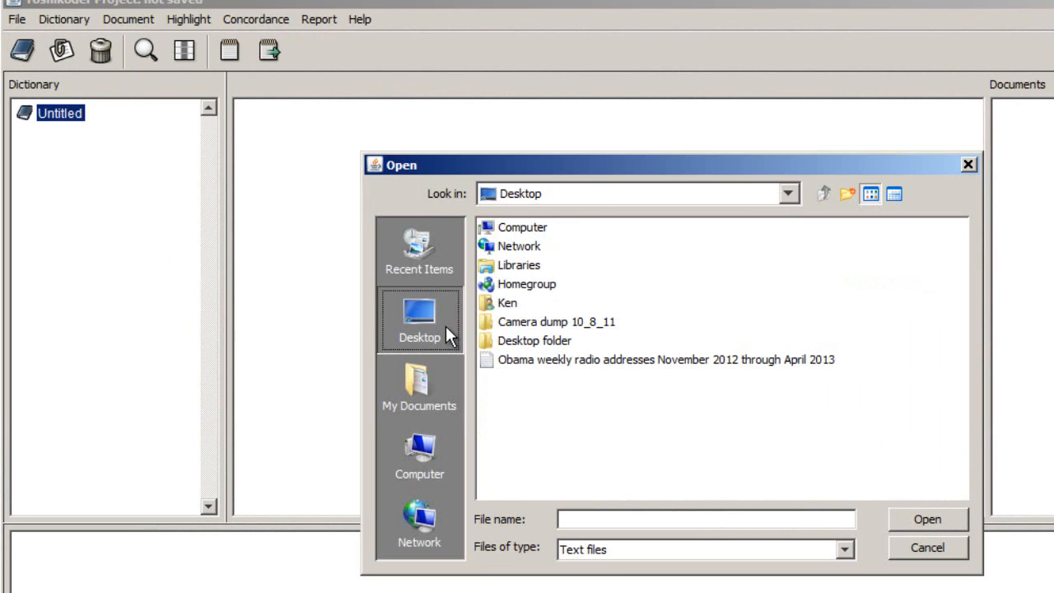
pyautogui.click(617, 363)
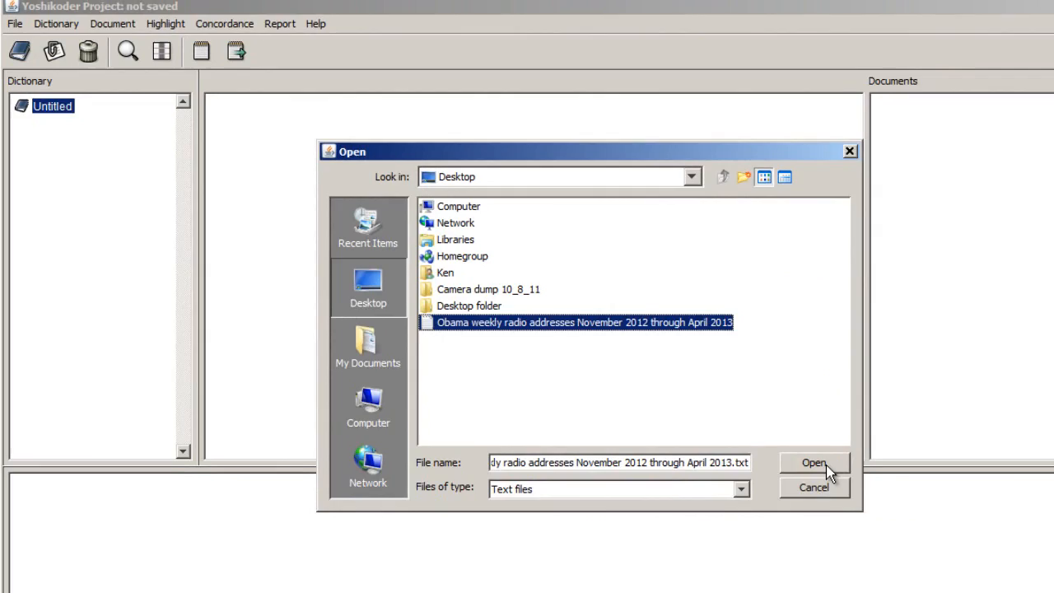
pyautogui.click(825, 464)
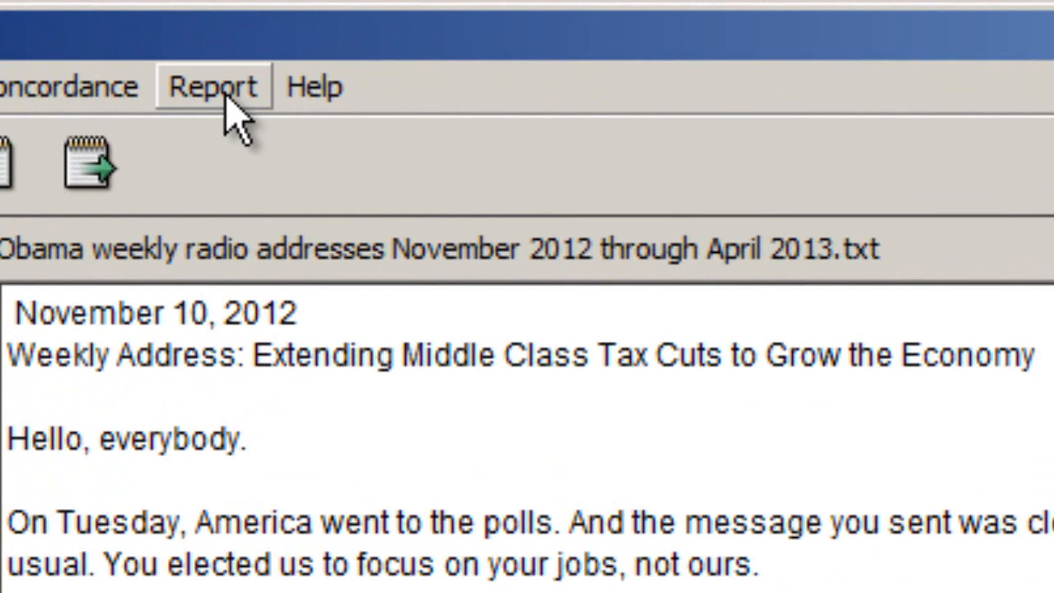
# - Generate a word count report for the current document
pyautogui.click(233, 115)
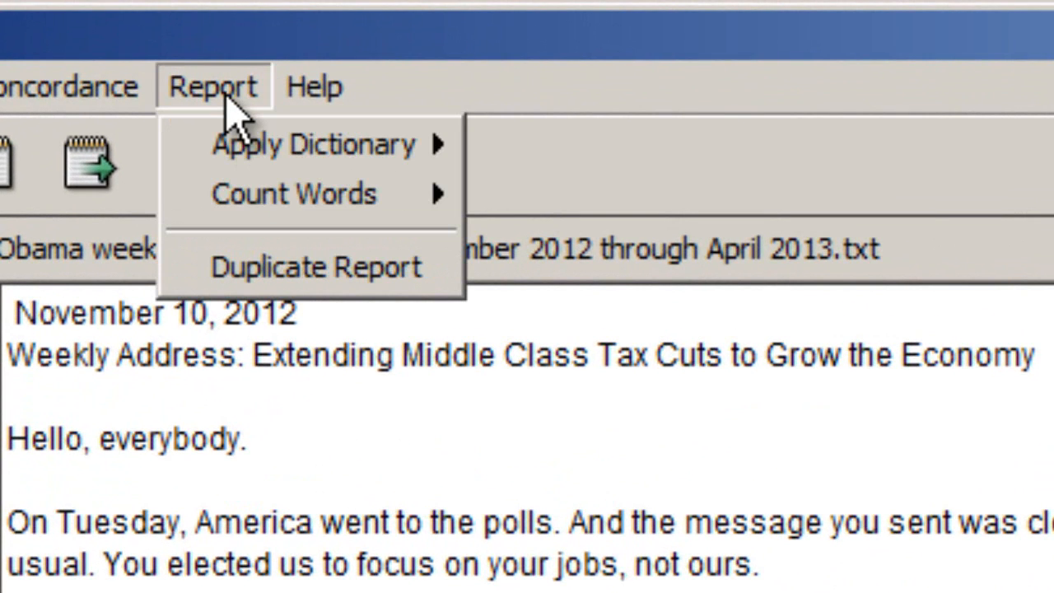
pyautogui.moveTo(288, 200)
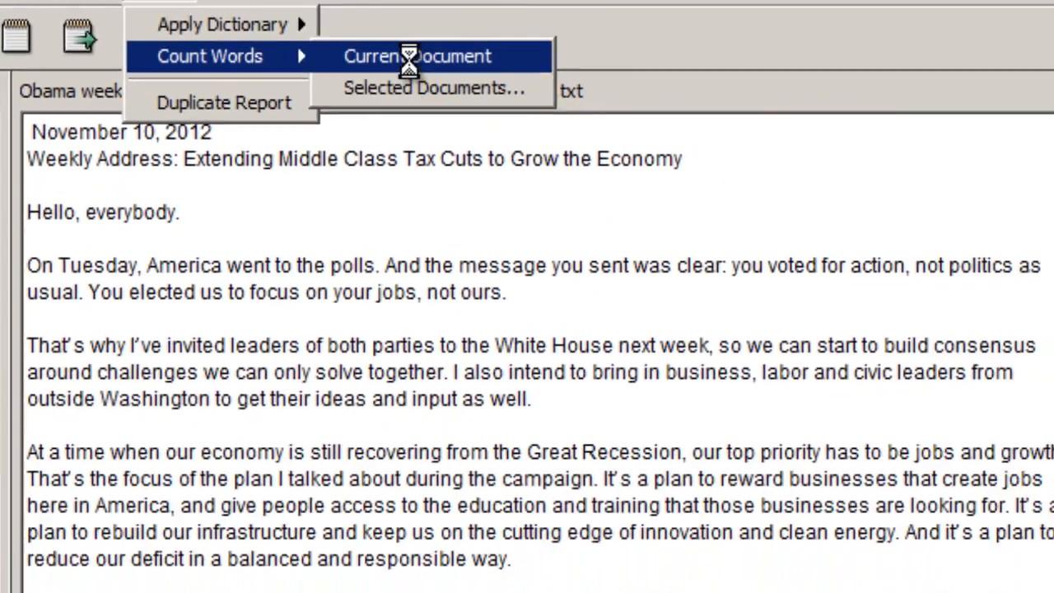
pyautogui.click(609, 206)
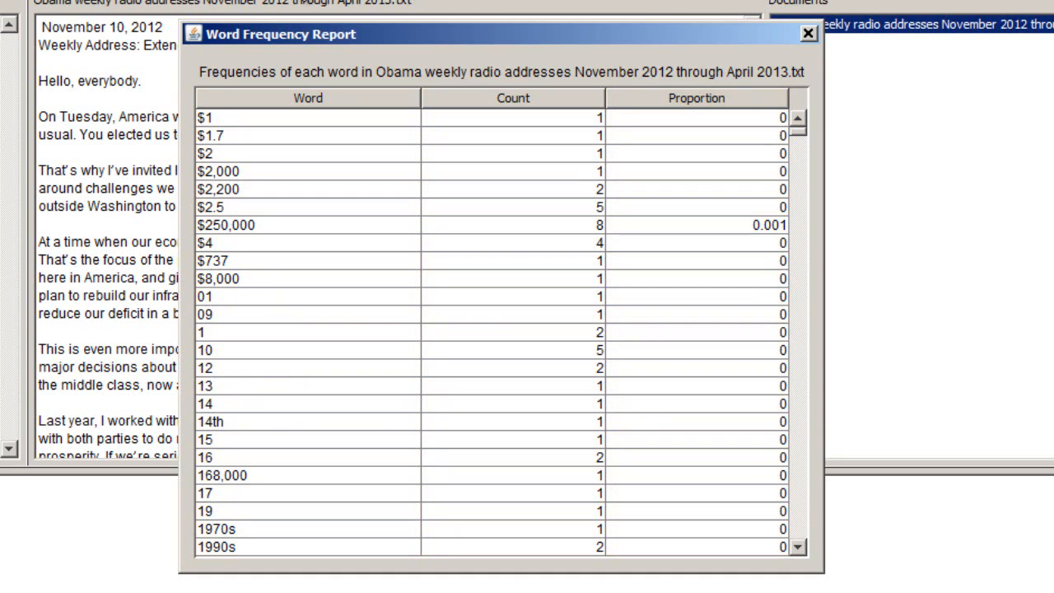
# - Sort the Word Frequency Report by count in descending order and return to its first rows
pyautogui.scroll(-5, 547, 229)
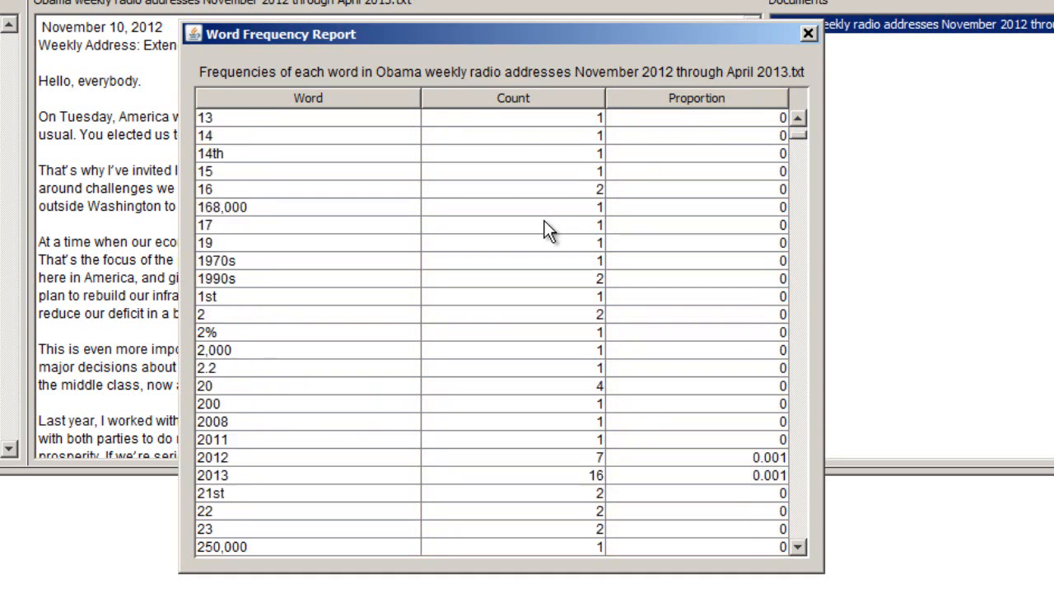
pyautogui.scroll(-20, 547, 229)
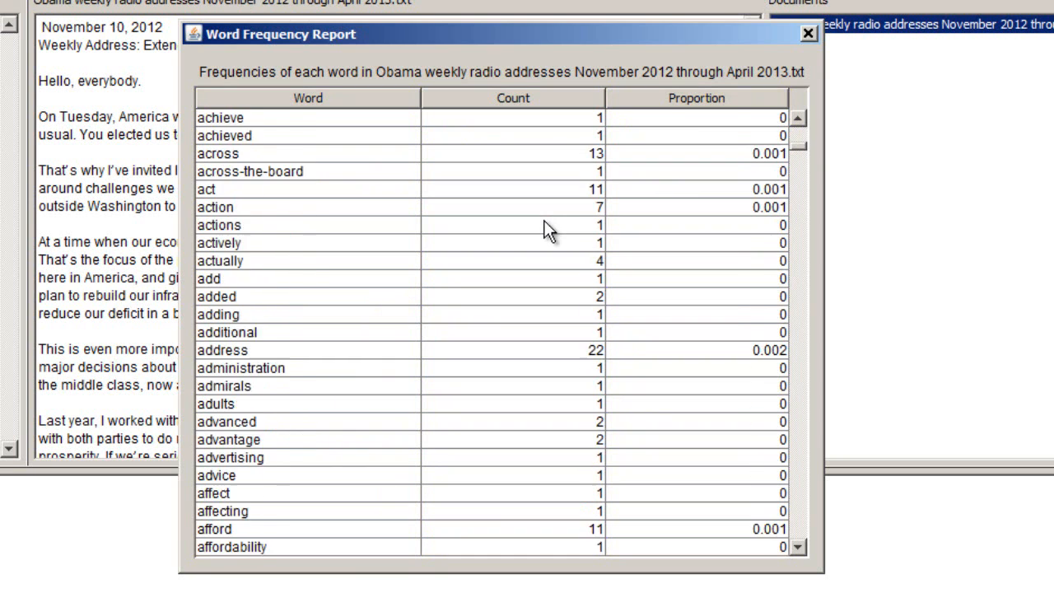
pyautogui.scroll(-20, 548, 229)
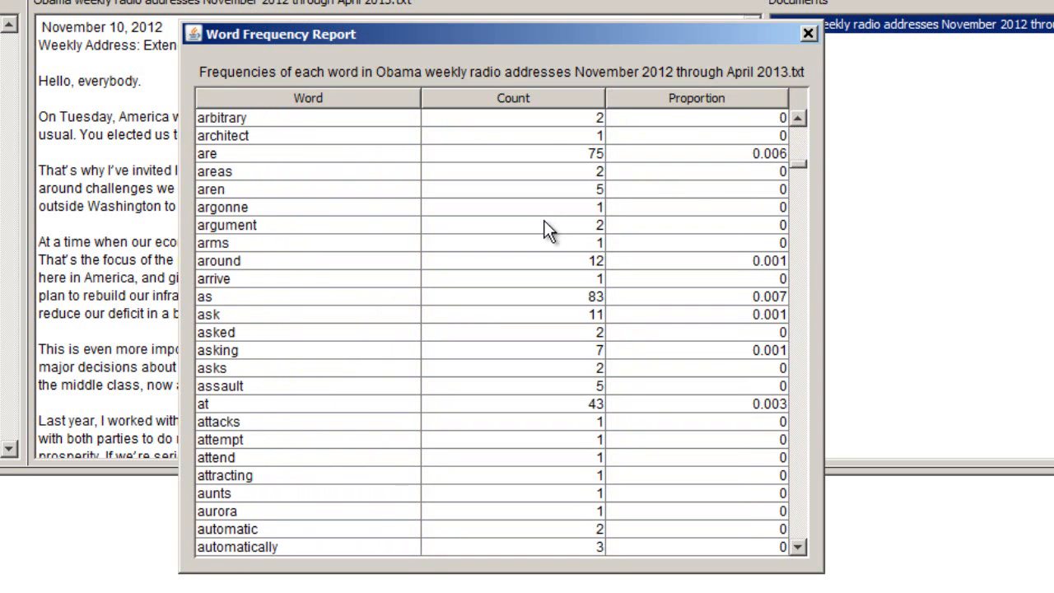
pyautogui.scroll(-18, 547, 229)
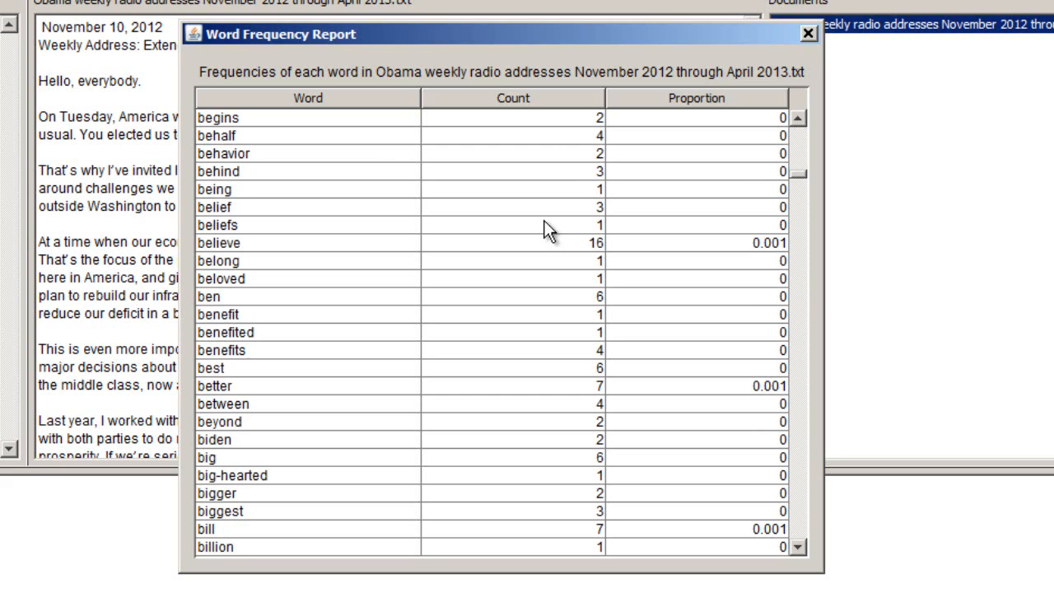
pyautogui.click(538, 99)
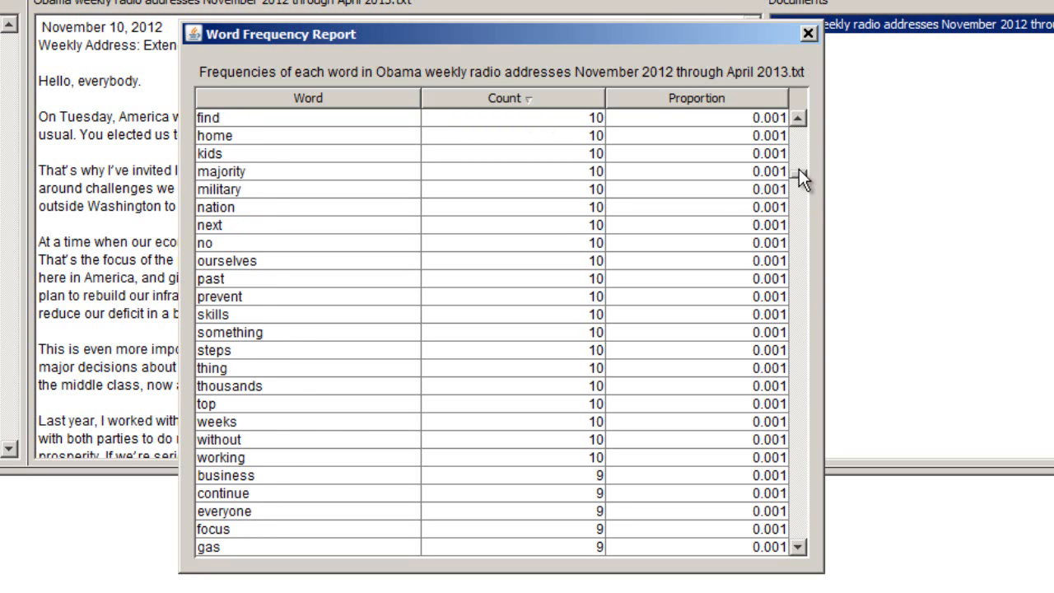
pyautogui.moveTo(800, 176); pyautogui.dragTo(803, 119)
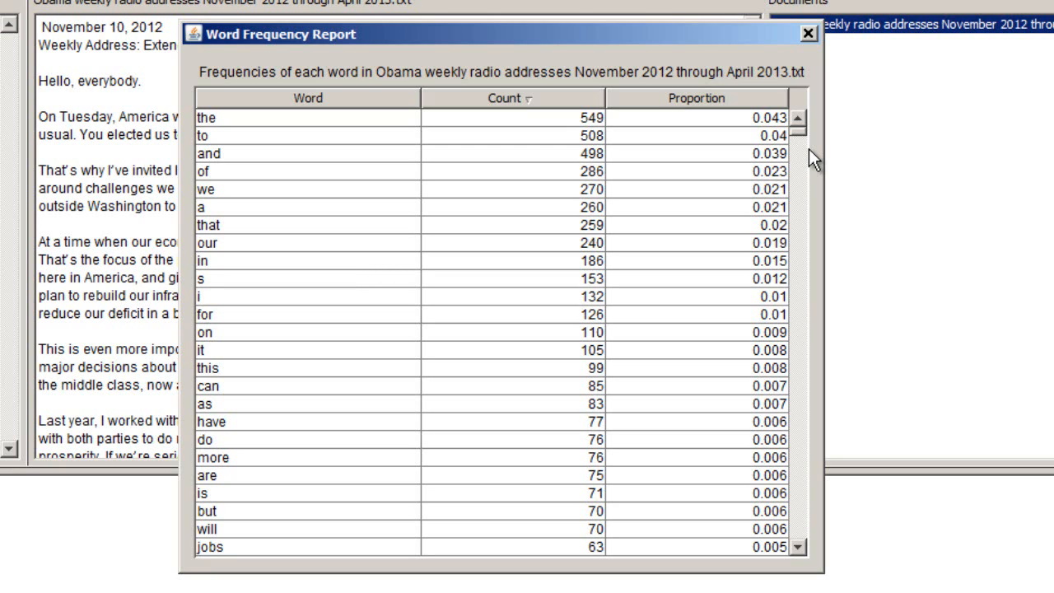
# - Examine the most frequent words in the report, looking for meaningful terms among the common function words
pyautogui.scroll(-3, 442, 246)
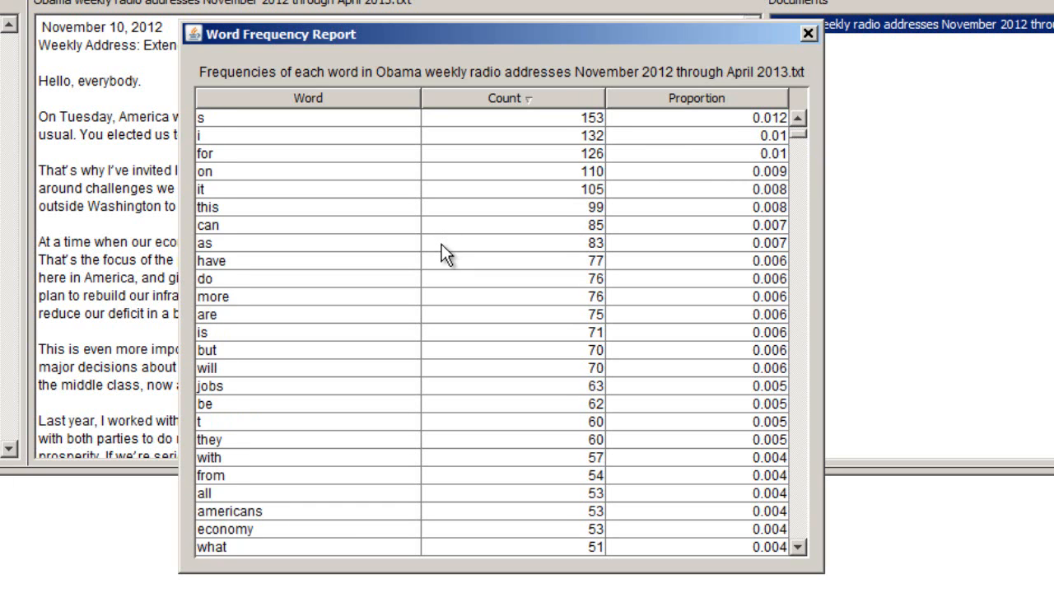
pyautogui.scroll(-1, 441, 256)
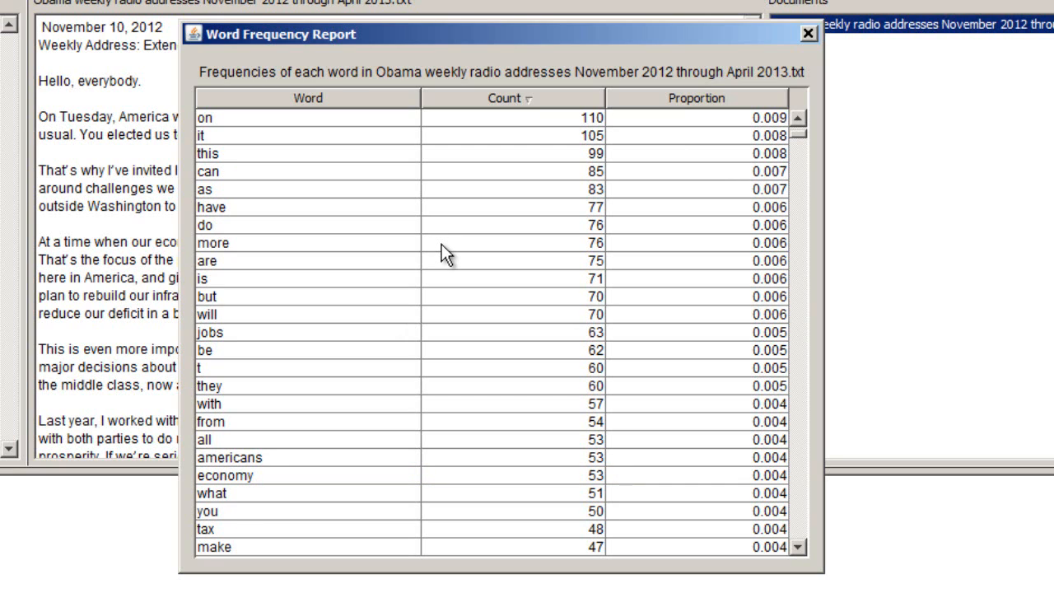
pyautogui.scroll(-10, 452, 246)
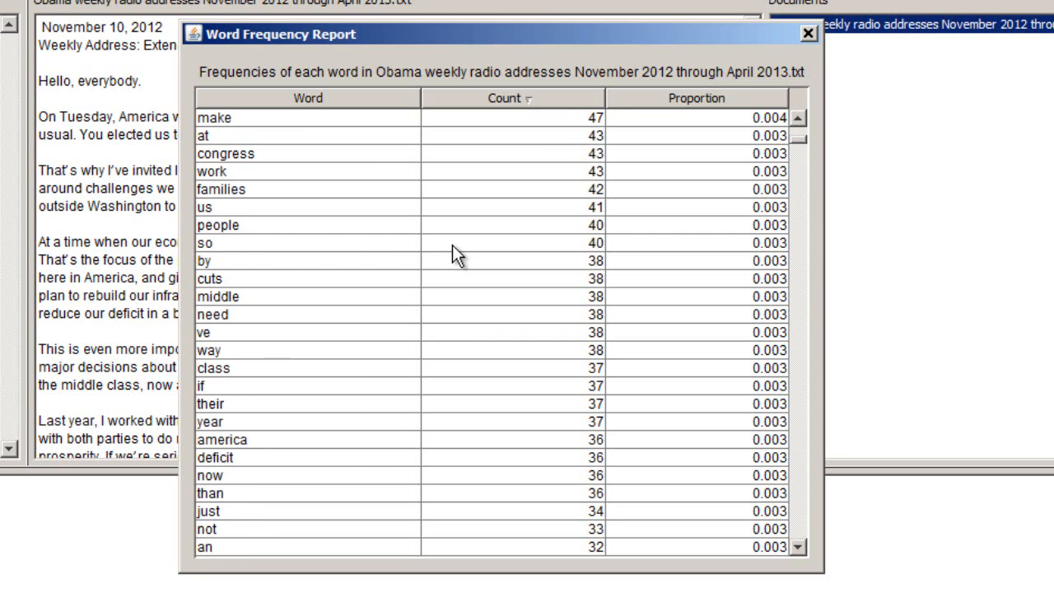
pyautogui.scroll(-6, 452, 245)
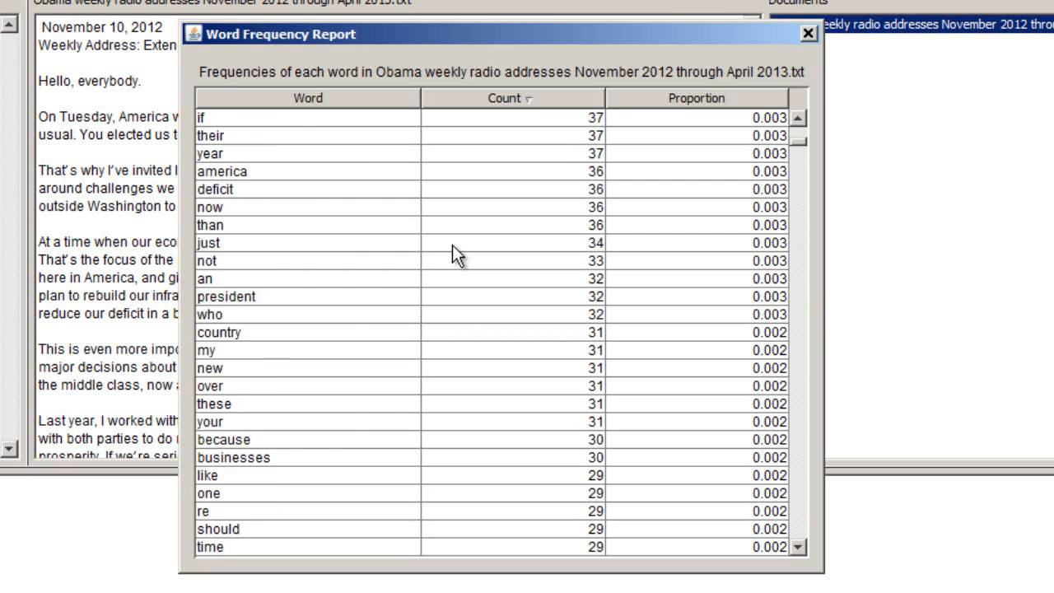
pyautogui.scroll(-1, 452, 244)
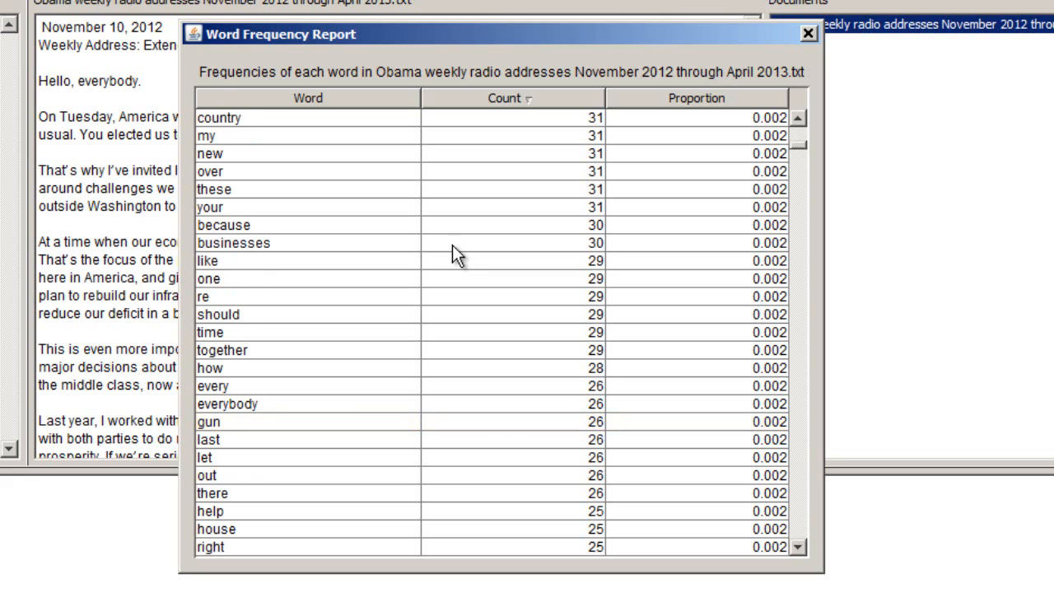
pyautogui.scroll(-5, 452, 245)
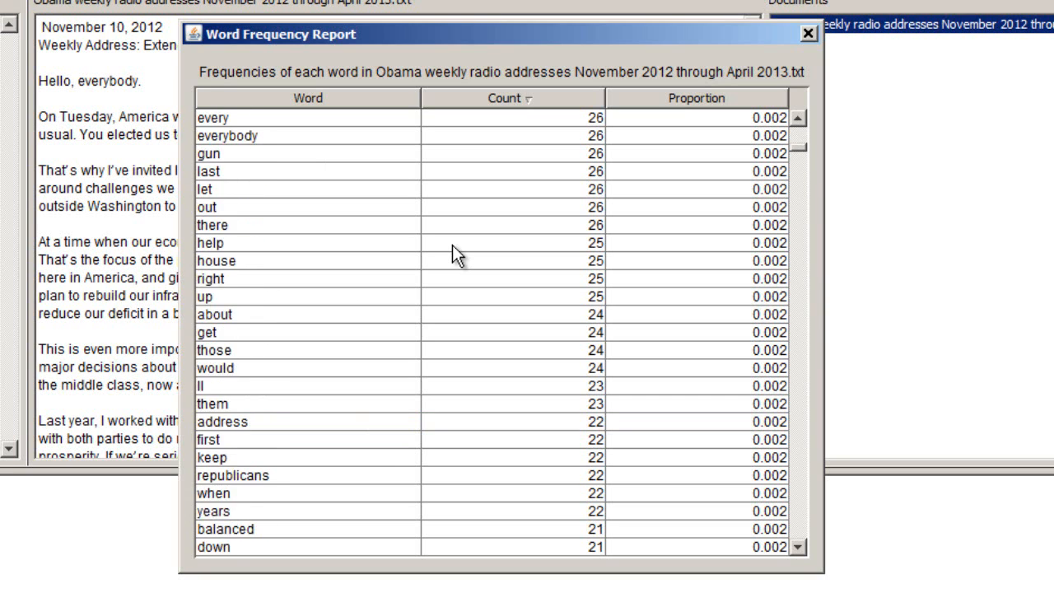
pyautogui.scroll(6, 452, 244)
pyautogui.scroll(6, 452, 244)
pyautogui.scroll(6, 451, 245)
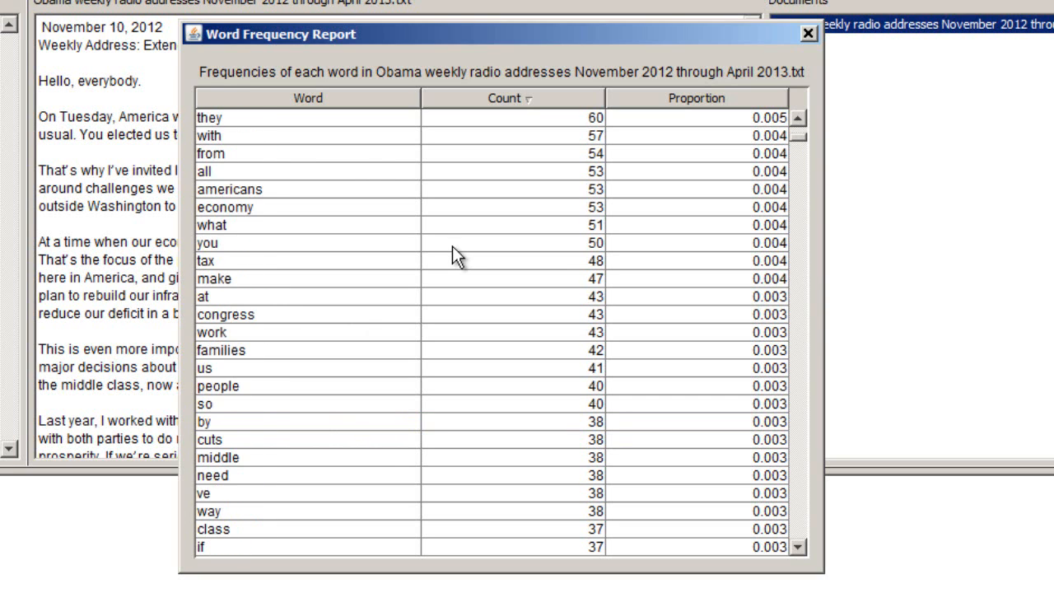
pyautogui.scroll(6, 452, 245)
pyautogui.scroll(-1, 452, 245)
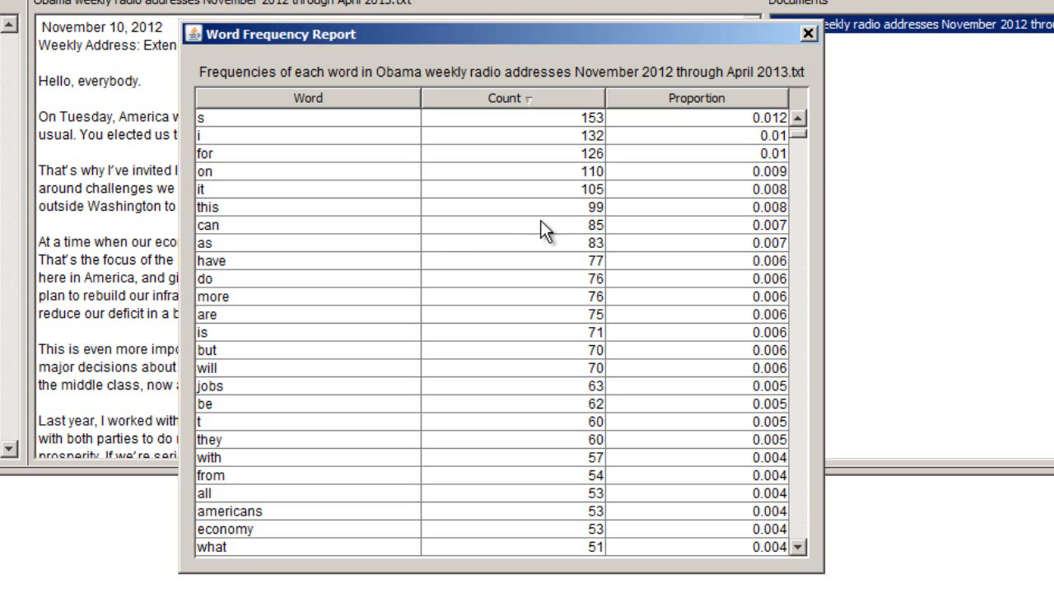
pyautogui.scroll(3, 795, 135)
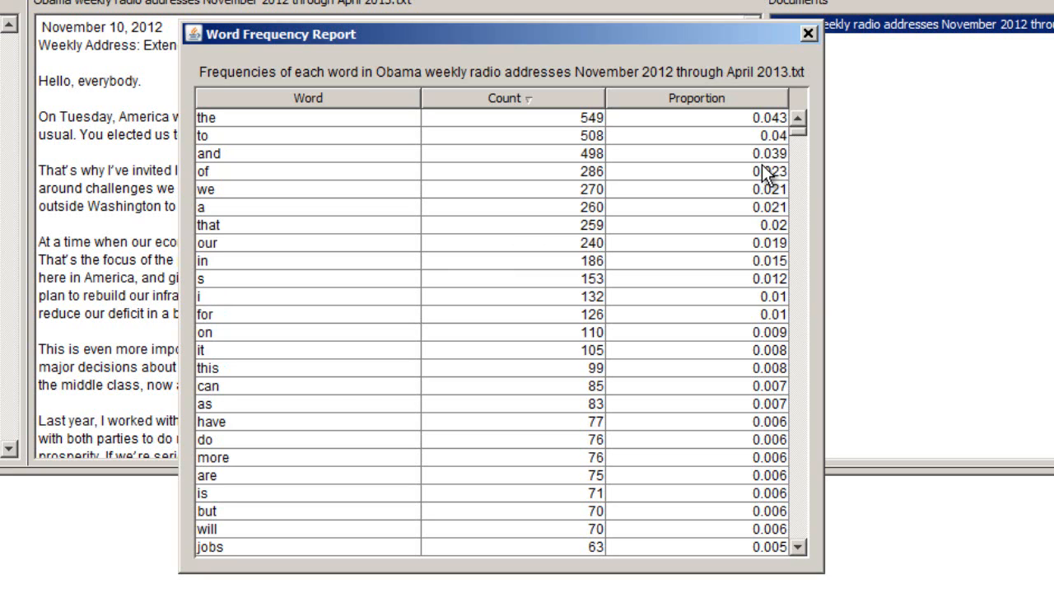
# - Try selecting the report rows from "the" down through "willing", and clear the selection
pyautogui.moveTo(213, 111); pyautogui.dragTo(505, 278)
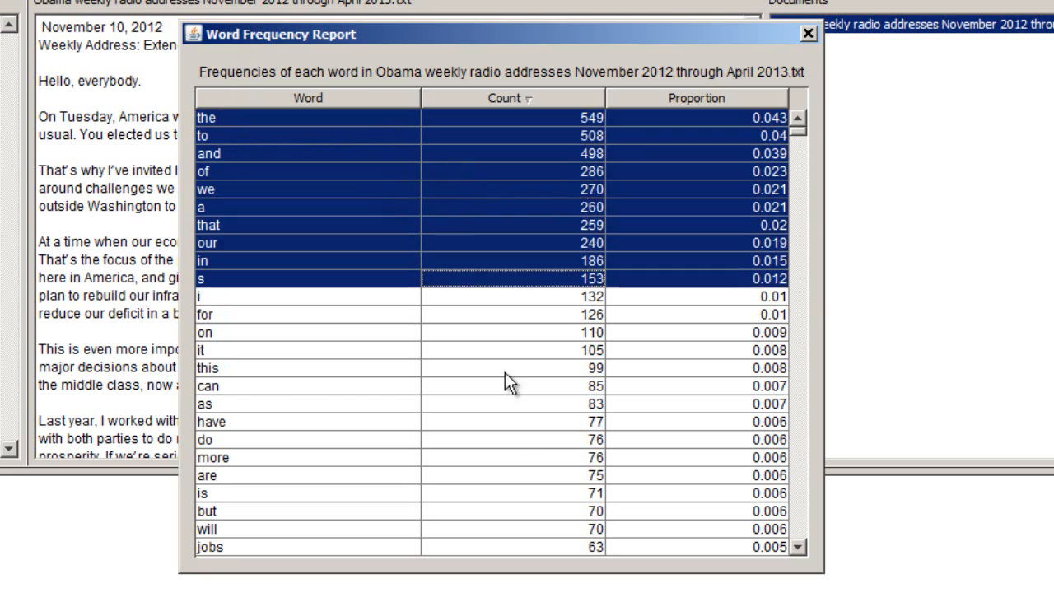
pyautogui.moveTo(505, 373); pyautogui.dragTo(581, 569)
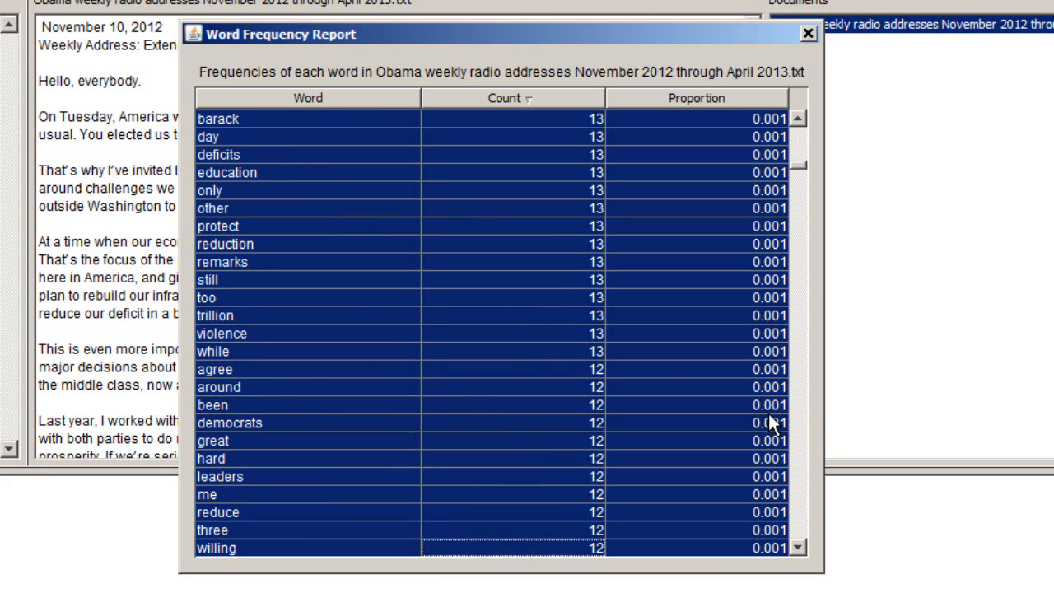
pyautogui.click(635, 230)
# - Sort the Word Frequency Report by proportion in ascending order
pyautogui.scroll(7, 611, 246)
pyautogui.scroll(11, 609, 245)
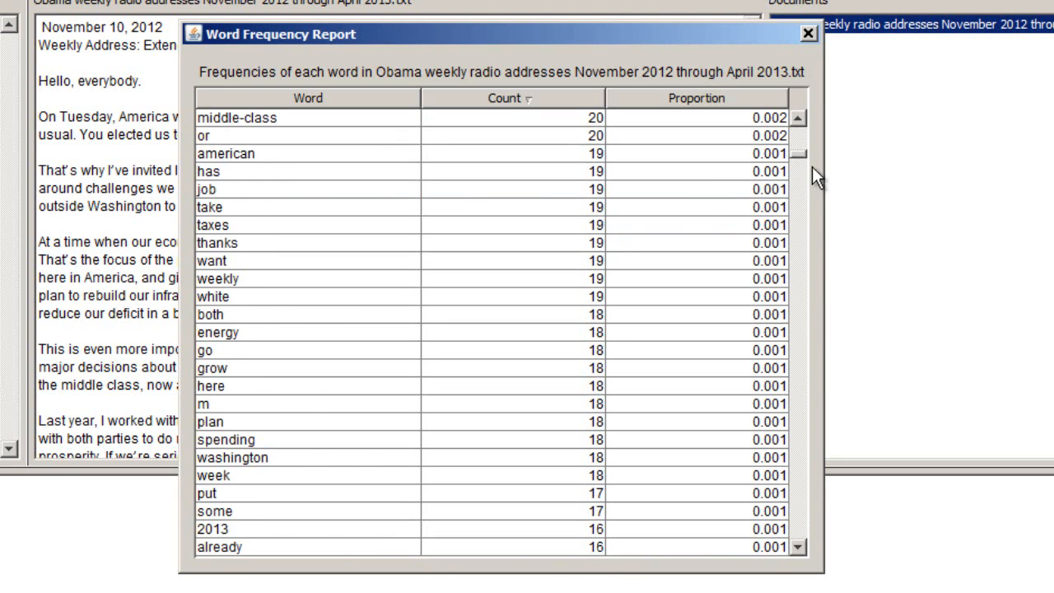
pyautogui.moveTo(797, 155); pyautogui.dragTo(642, 128)
pyautogui.click(662, 97)
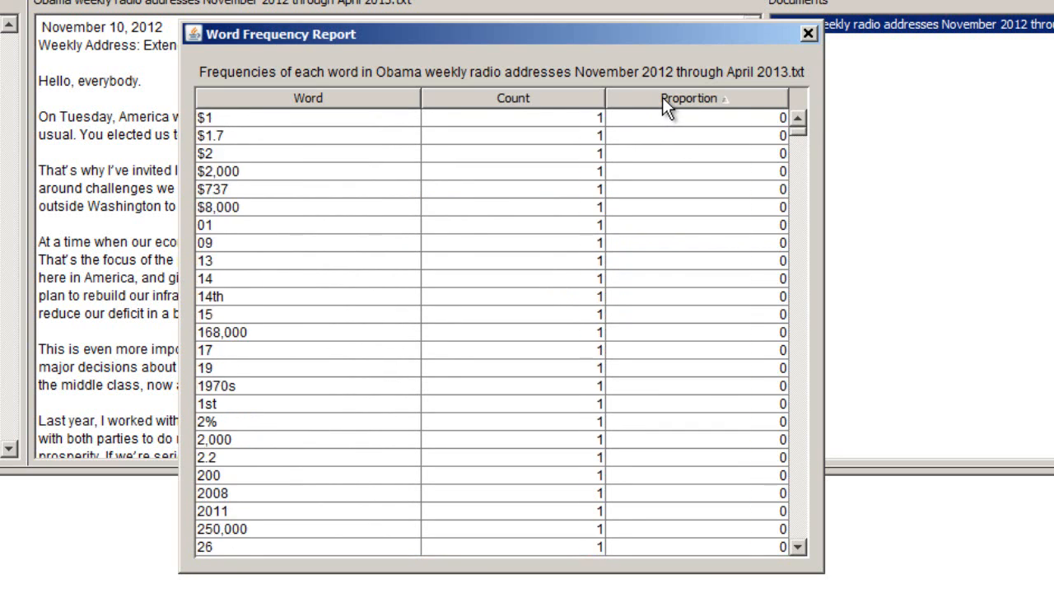
# - Re-sort the Word Frequency Report by count in descending order
pyautogui.click(662, 97)
pyautogui.click(572, 99)
pyautogui.click(574, 100)
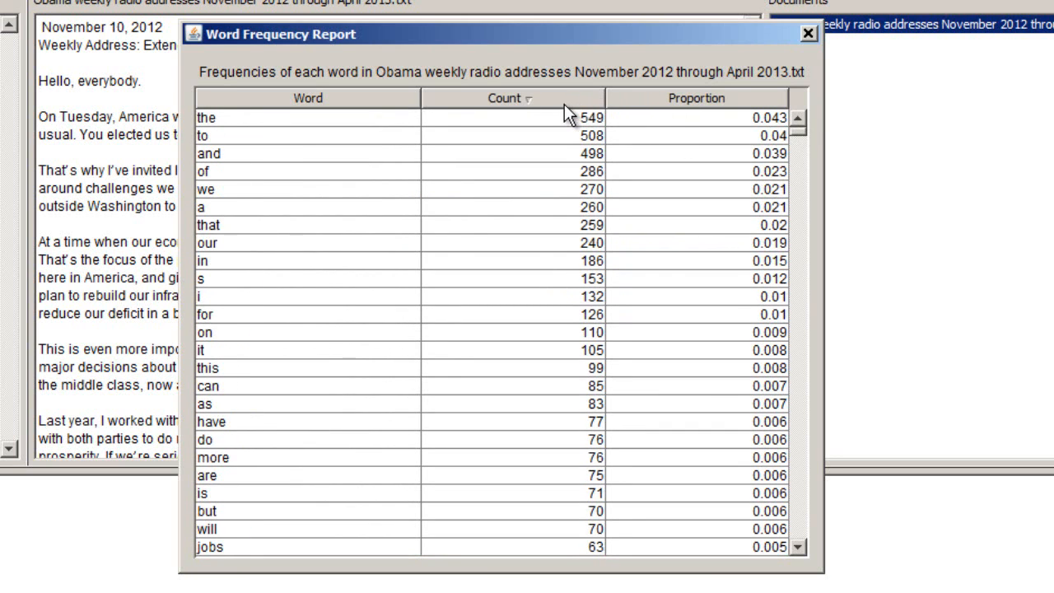
# - Sort the Word Frequency Report by word in reverse alphabetical order and close the report
pyautogui.click(312, 98)
pyautogui.click(317, 96)
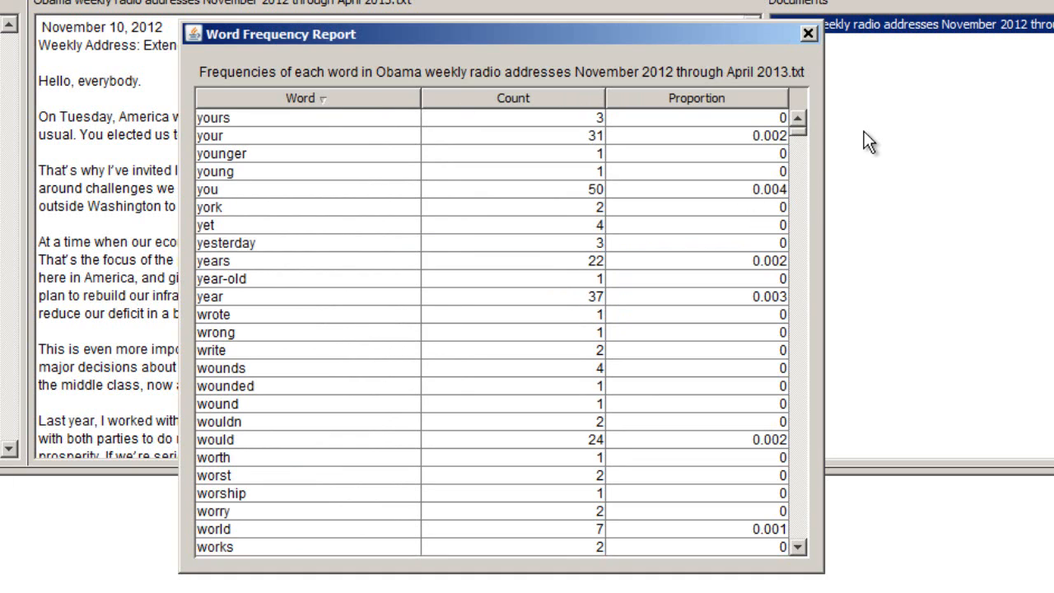
pyautogui.click(807, 34)
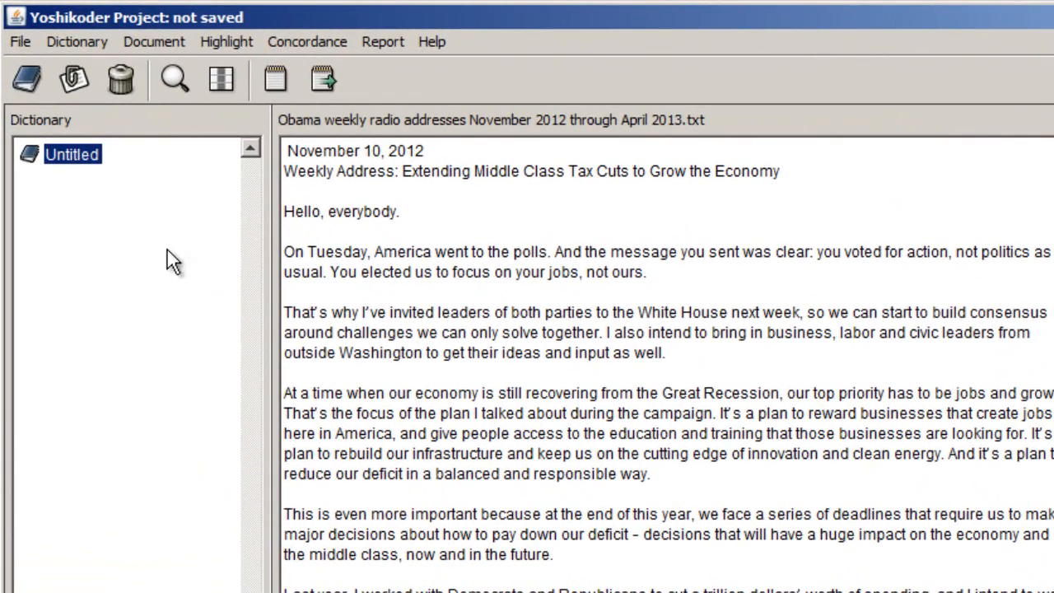
# - Add a category named Economy to the Untitled dictionary
pyautogui.rightClick(86, 170)
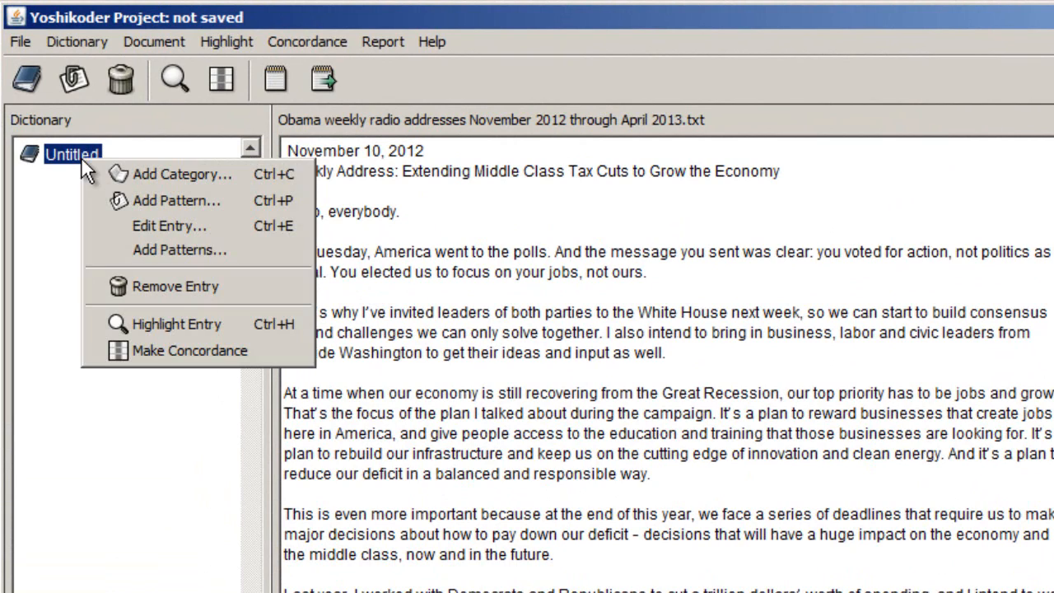
pyautogui.click(149, 175)
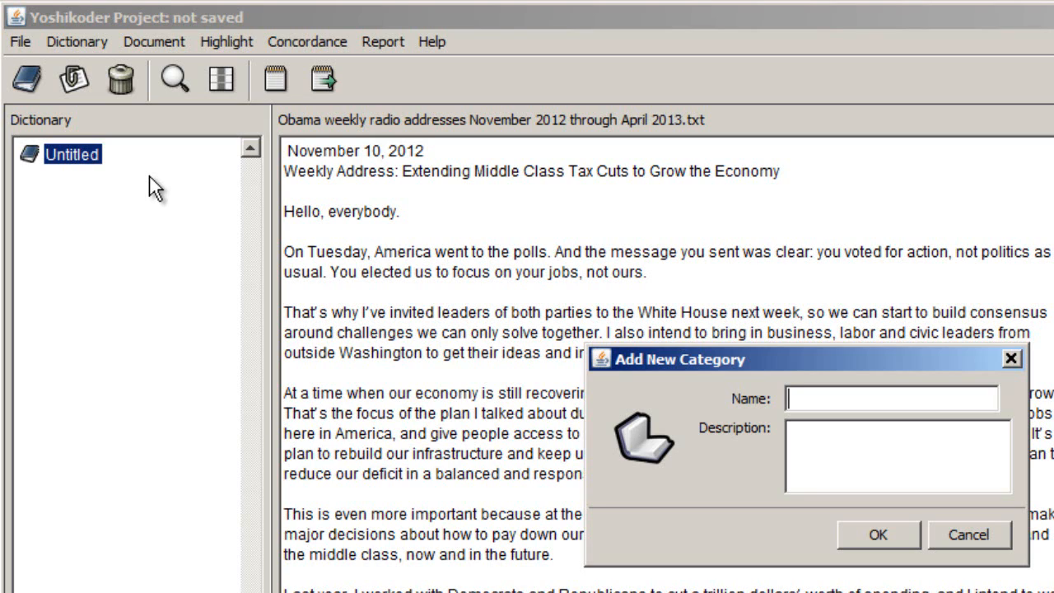
pyautogui.write('Economy')
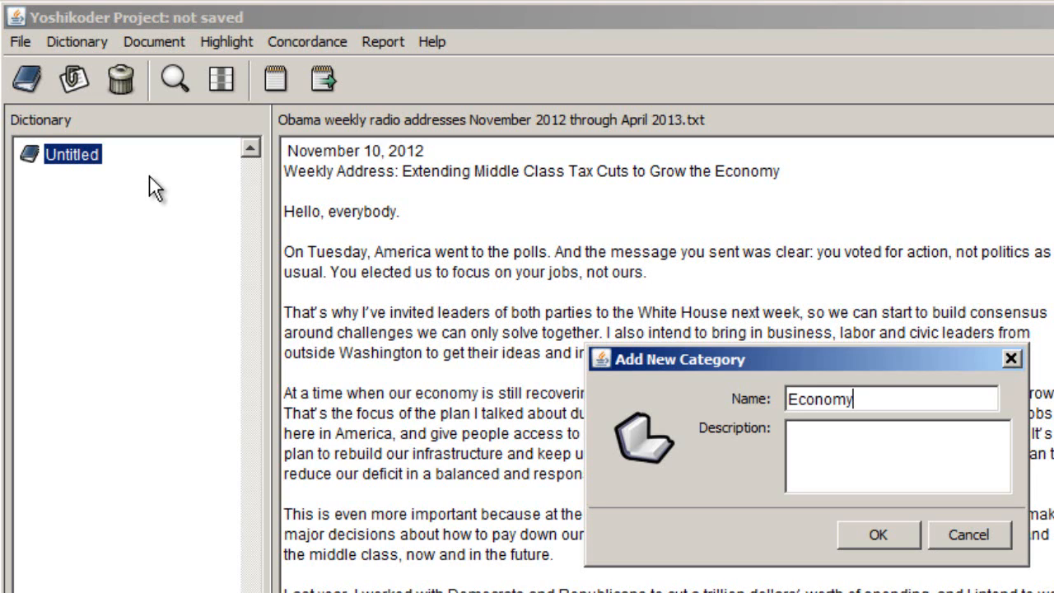
pyautogui.click(890, 532)
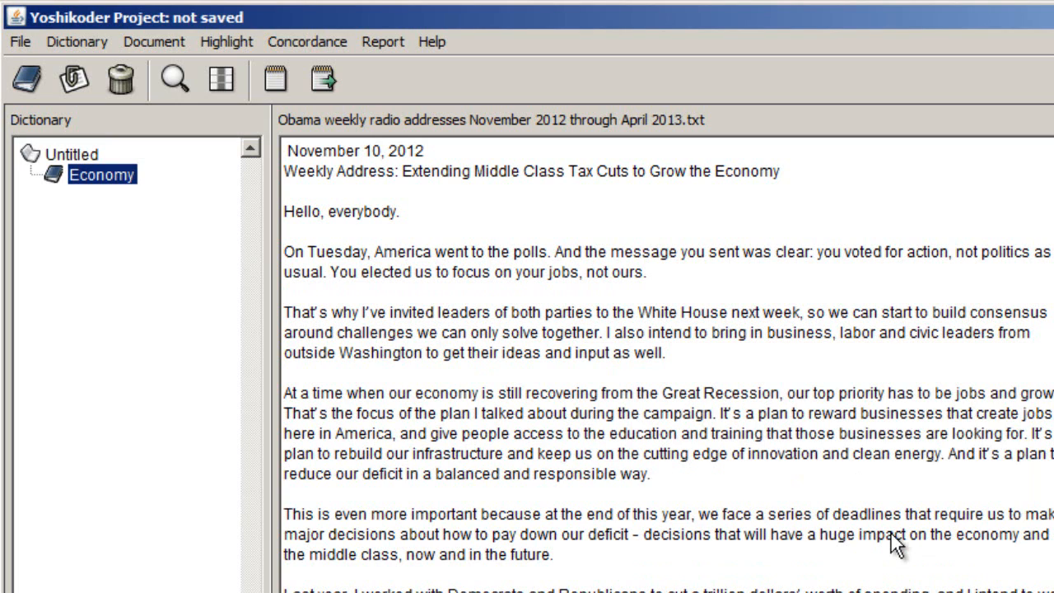
# - Add the wildcard pattern econom* to the Economy category and expand the category to show it
pyautogui.rightClick(120, 176)
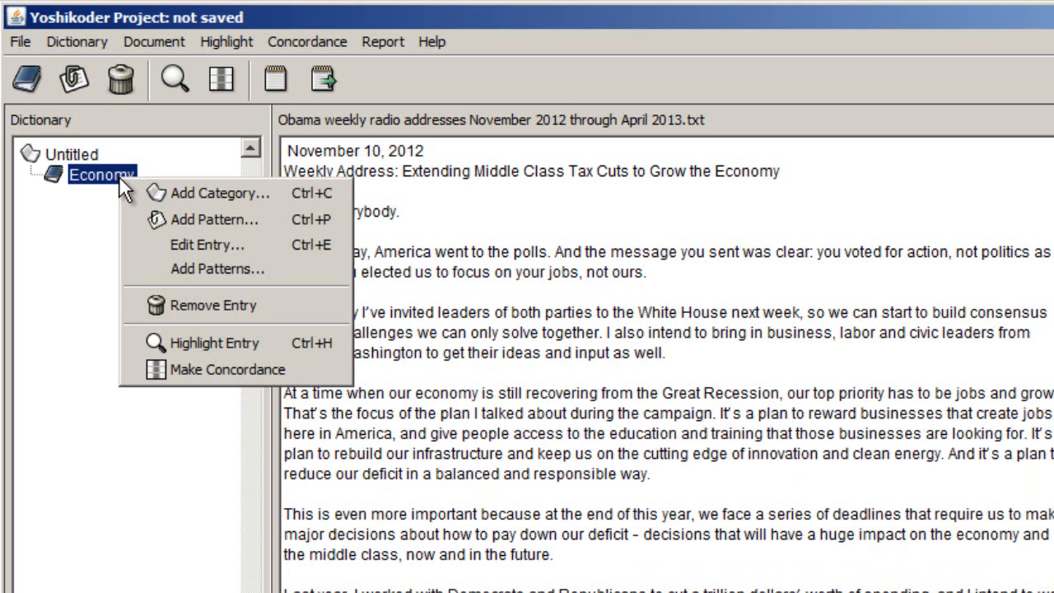
pyautogui.click(185, 220)
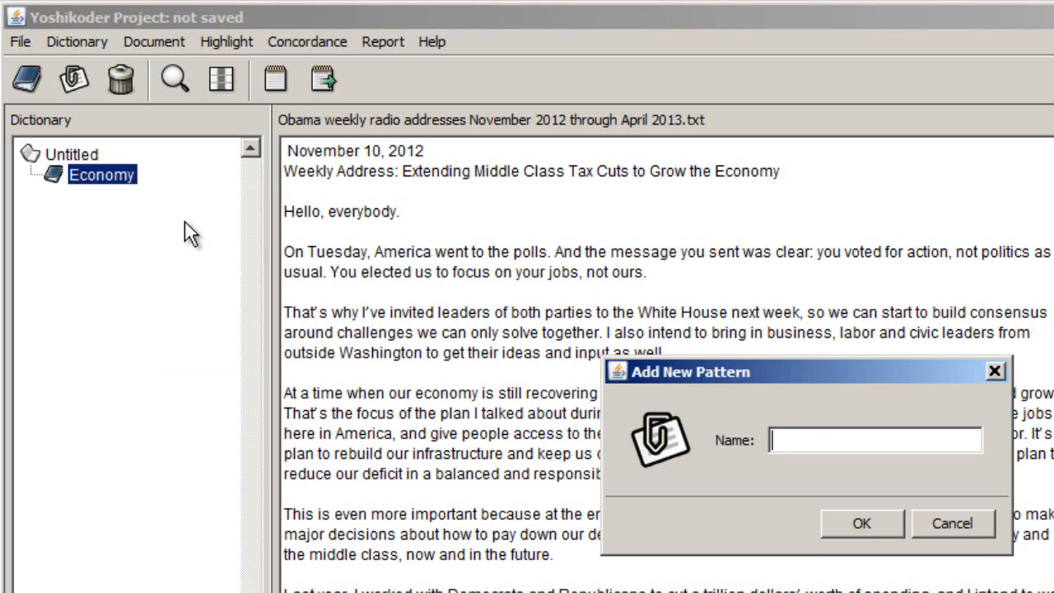
pyautogui.write('econom')
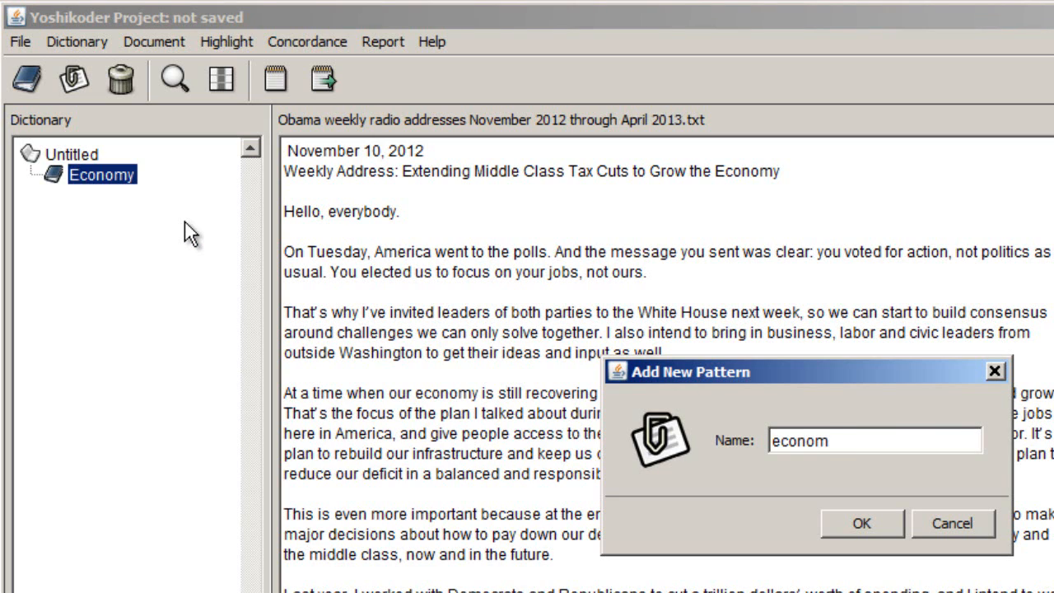
pyautogui.write('*')
pyautogui.click(877, 528)
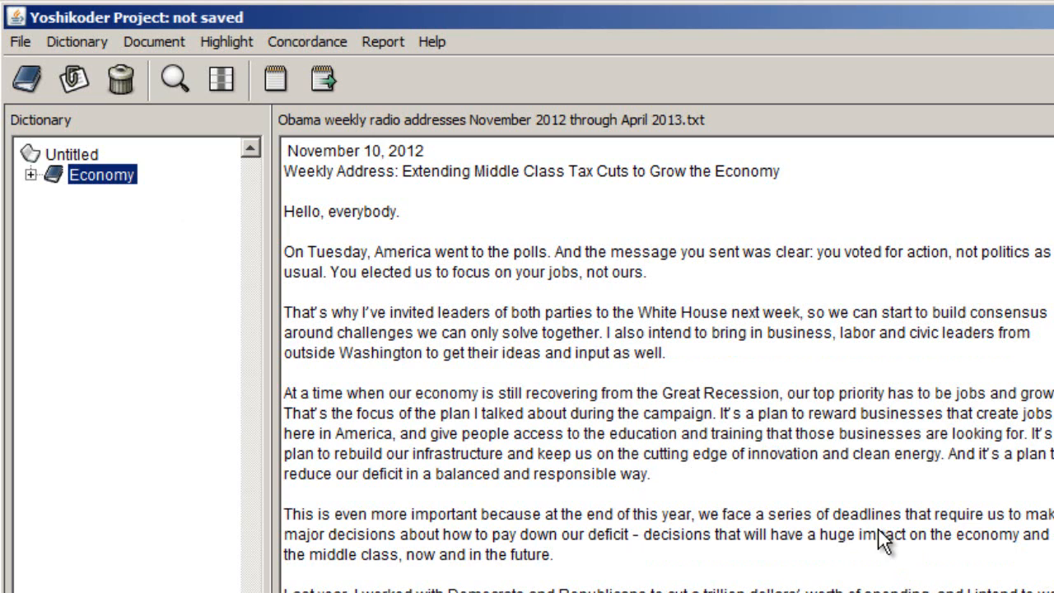
pyautogui.click(30, 176)
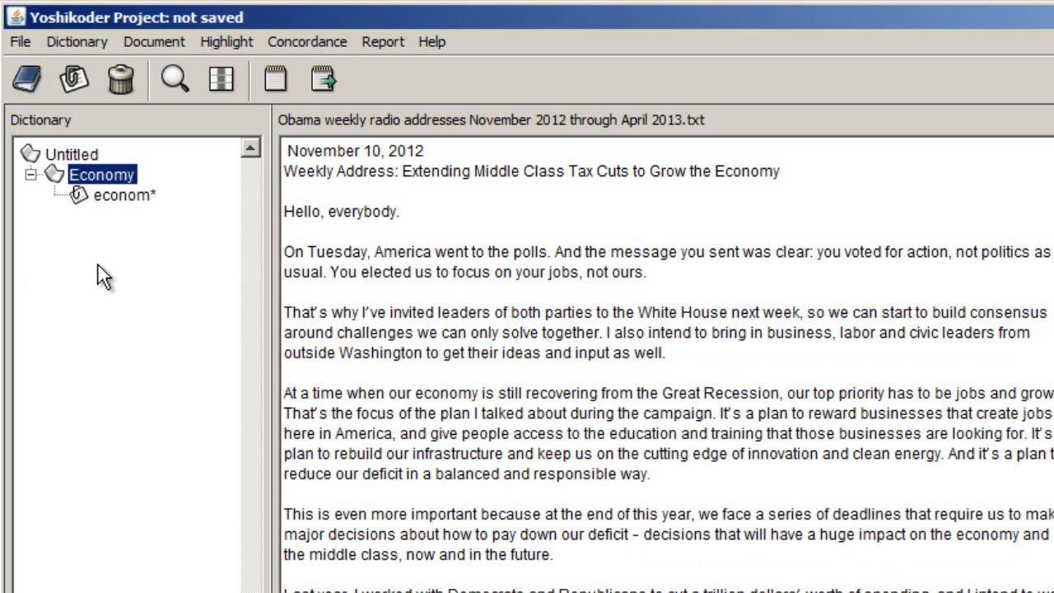
# - Add a category named Jobs directly under the Untitled dictionary
pyautogui.click(68, 155)
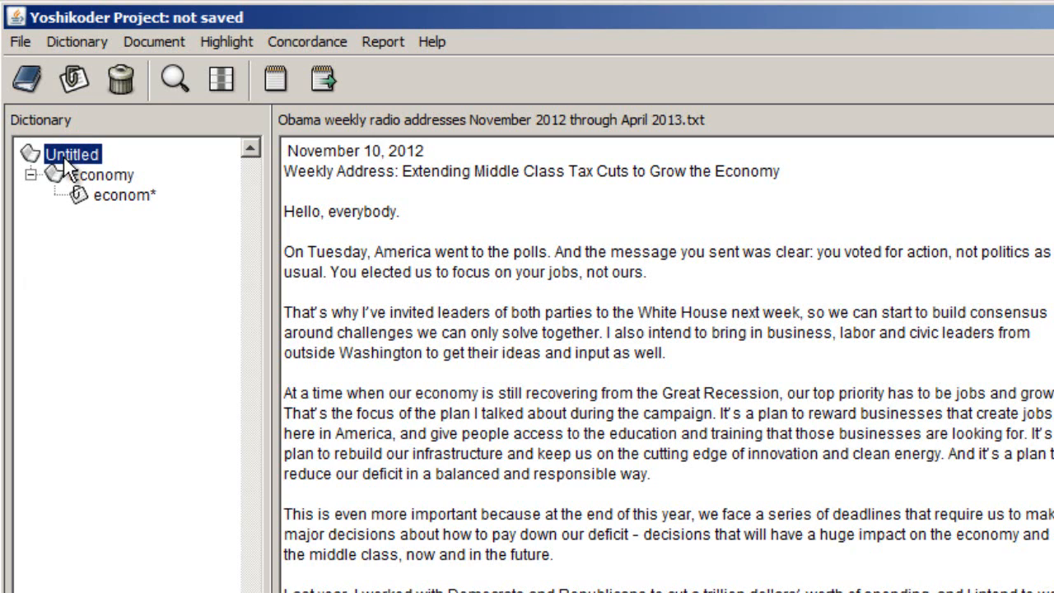
pyautogui.rightClick(65, 159)
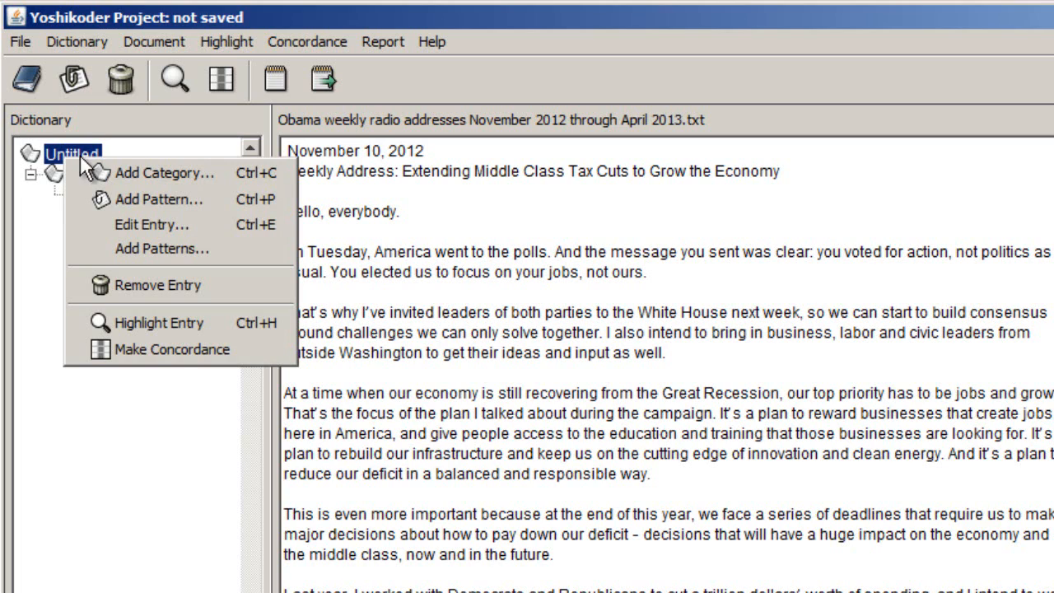
pyautogui.click(141, 172)
pyautogui.click(830, 398)
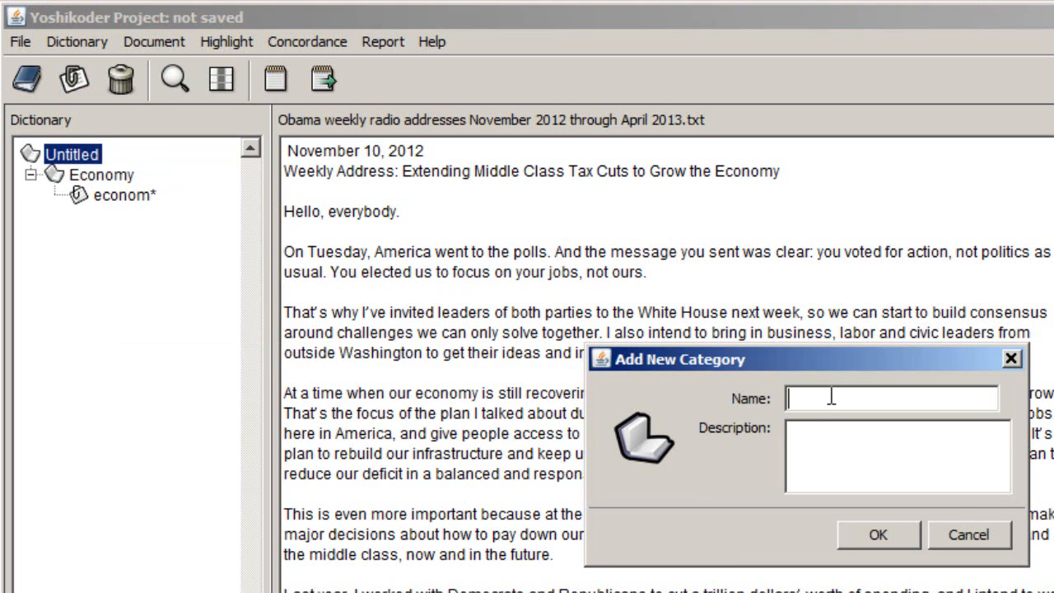
pyautogui.write('Jobs')
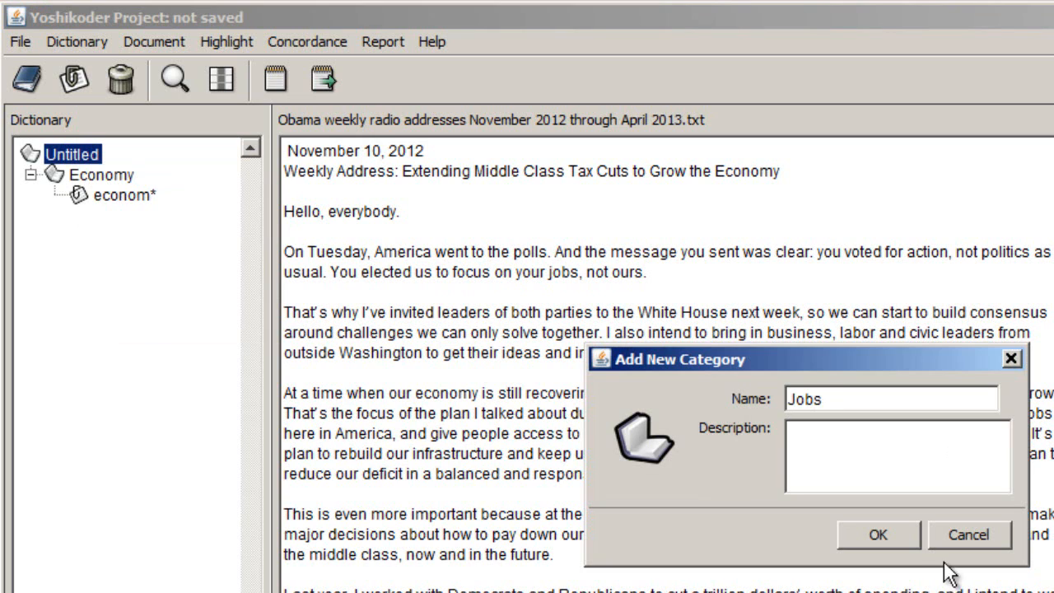
pyautogui.click(874, 536)
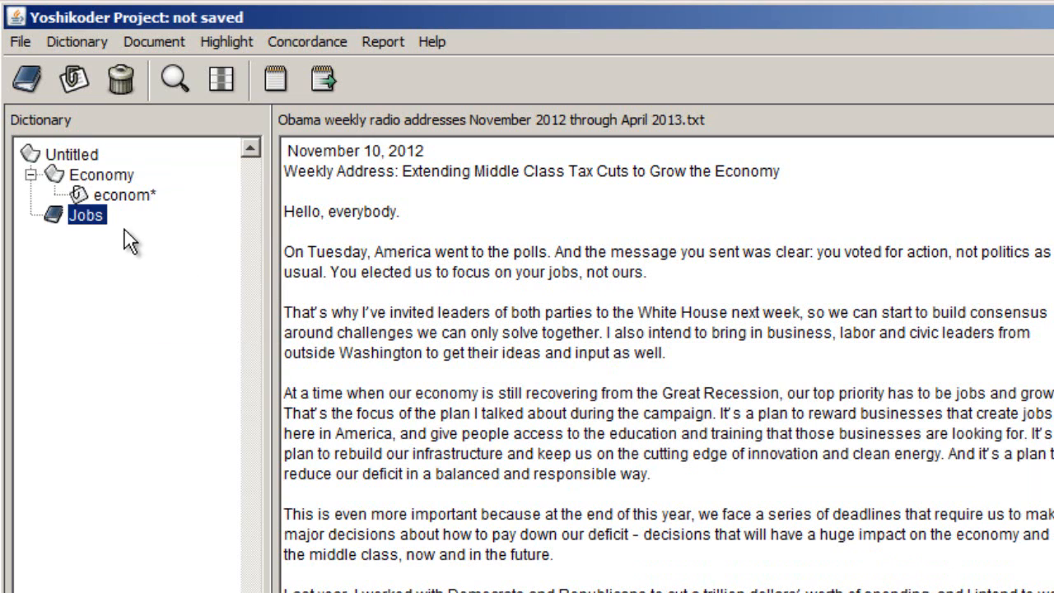
# - Add the pattern jobs to the Jobs category and expand the category to show it
pyautogui.rightClick(98, 227)
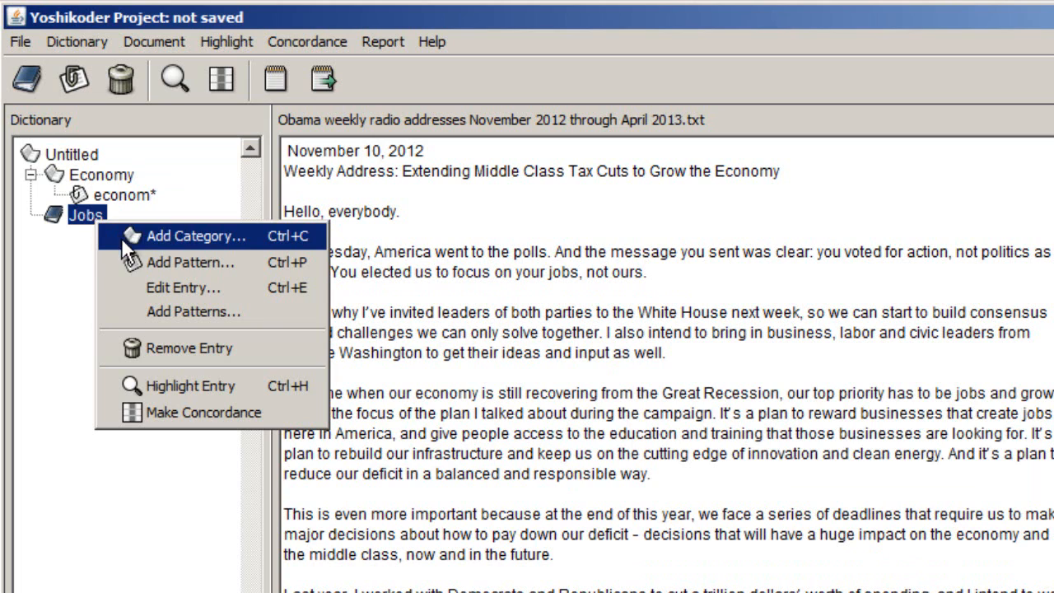
pyautogui.click(162, 263)
pyautogui.write('jobs')
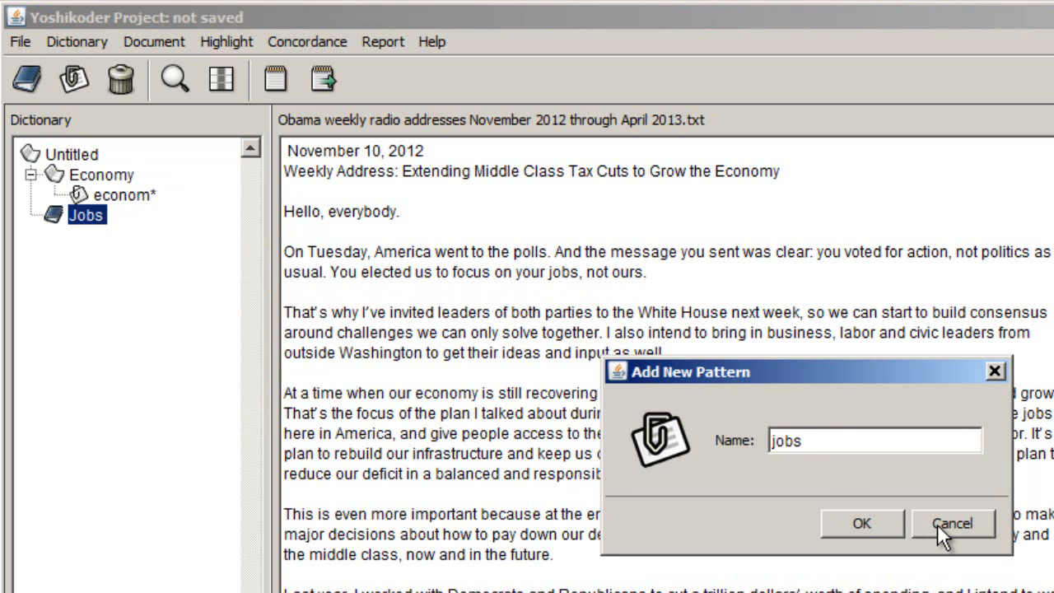
pyautogui.press('BackSpace')
pyautogui.write('s')
pyautogui.click(861, 521)
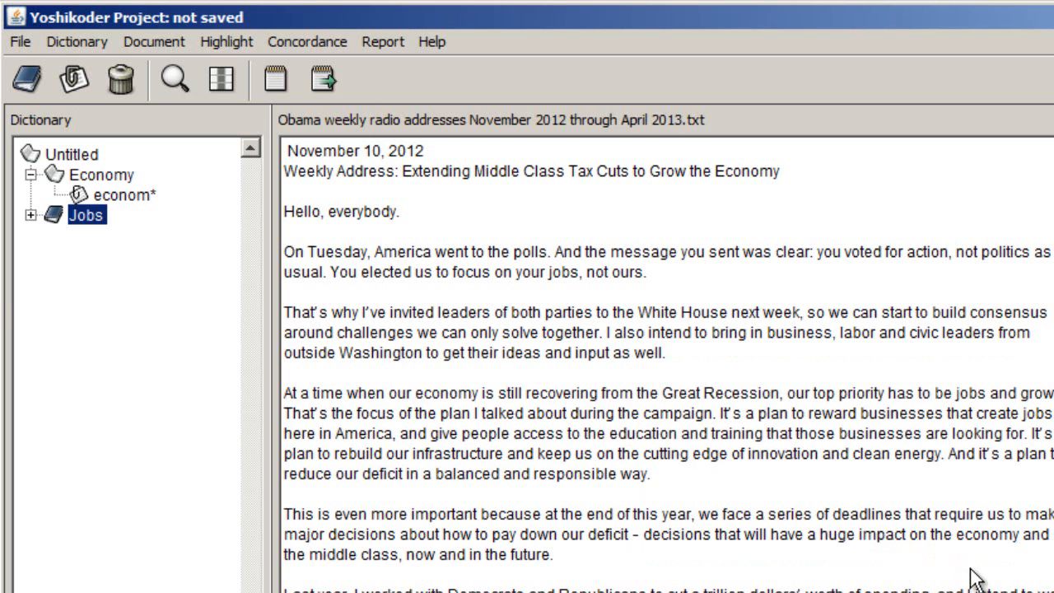
pyautogui.click(31, 215)
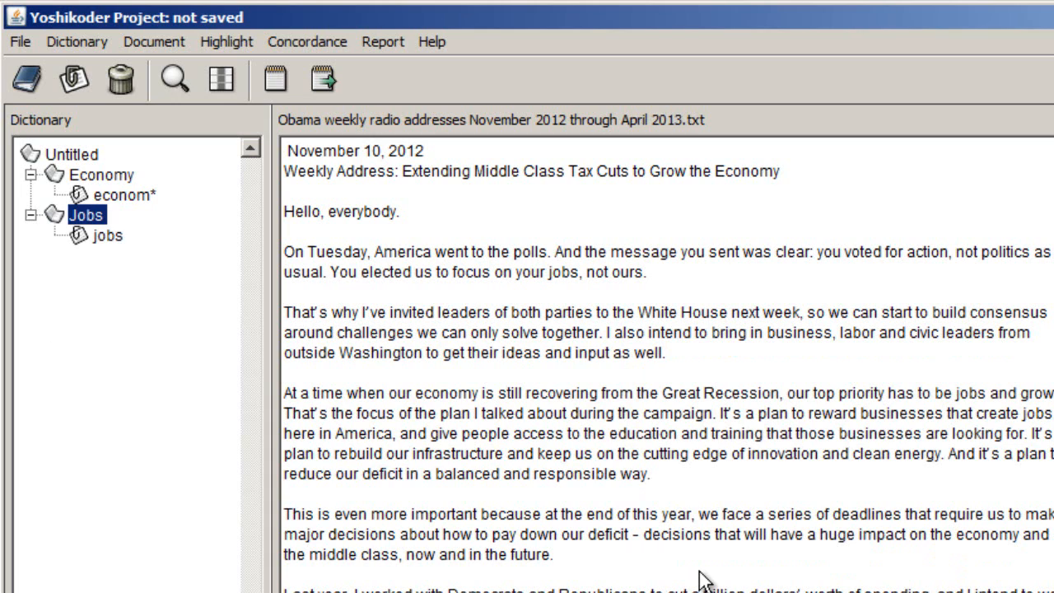
# - Add a Guns category inside the Jobs category and remove that entry again
pyautogui.rightClick(79, 152)
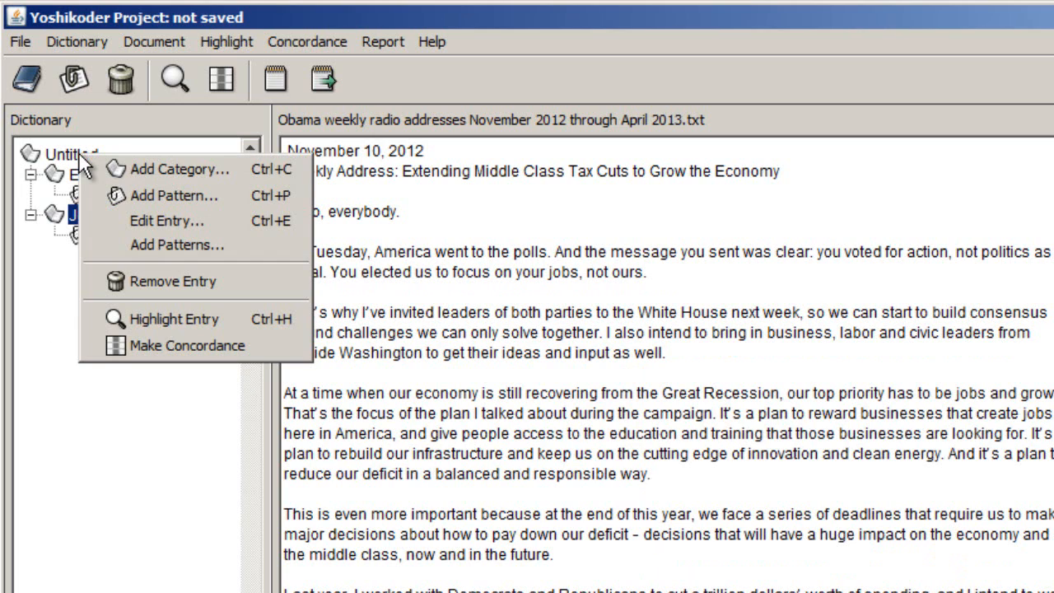
pyautogui.click(161, 167)
pyautogui.write('Guns')
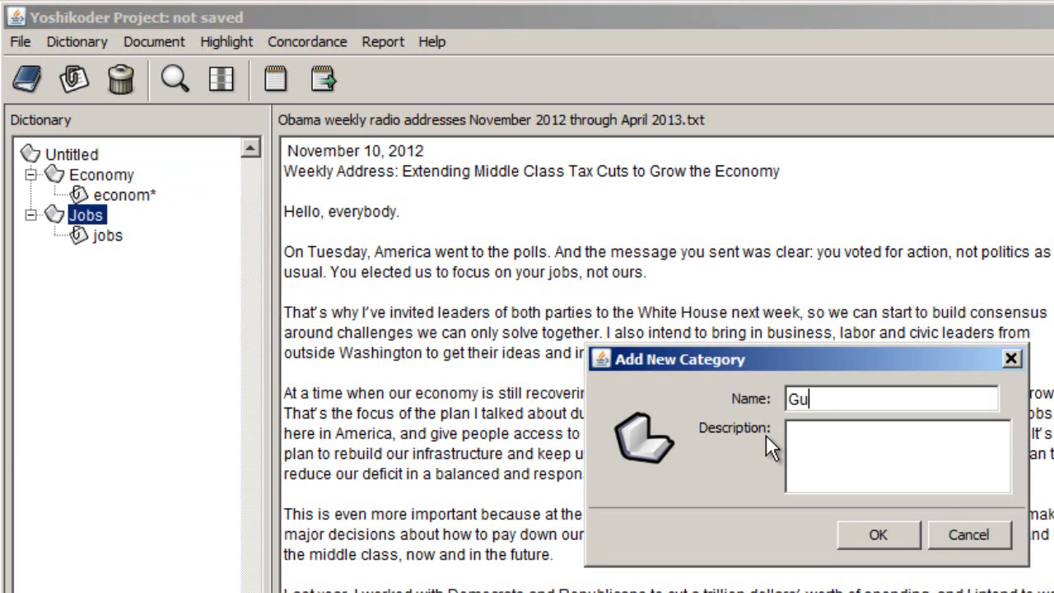
pyautogui.click(877, 536)
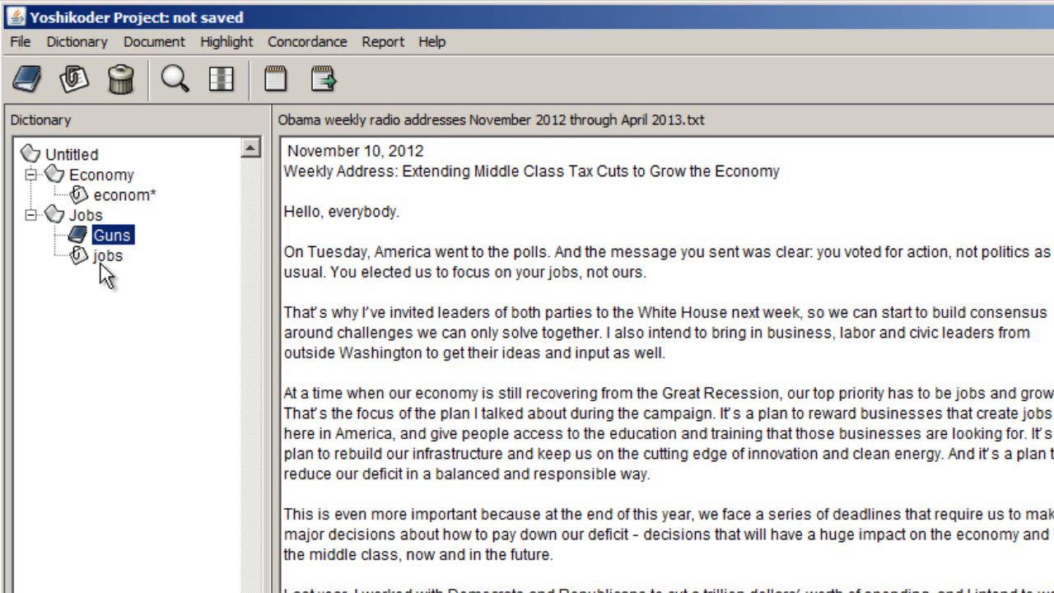
pyautogui.rightClick(108, 232)
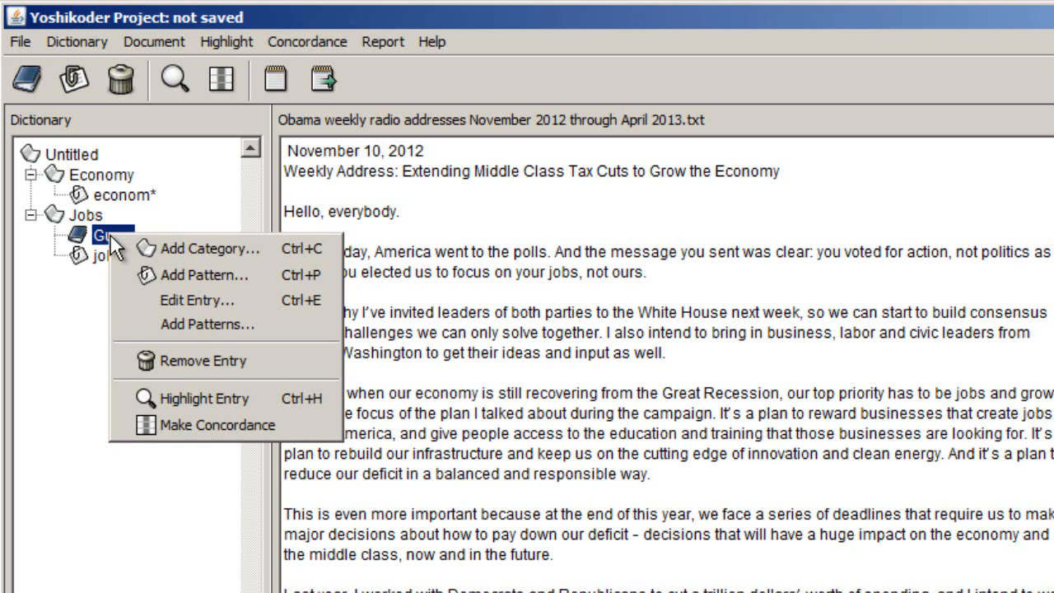
pyautogui.click(187, 357)
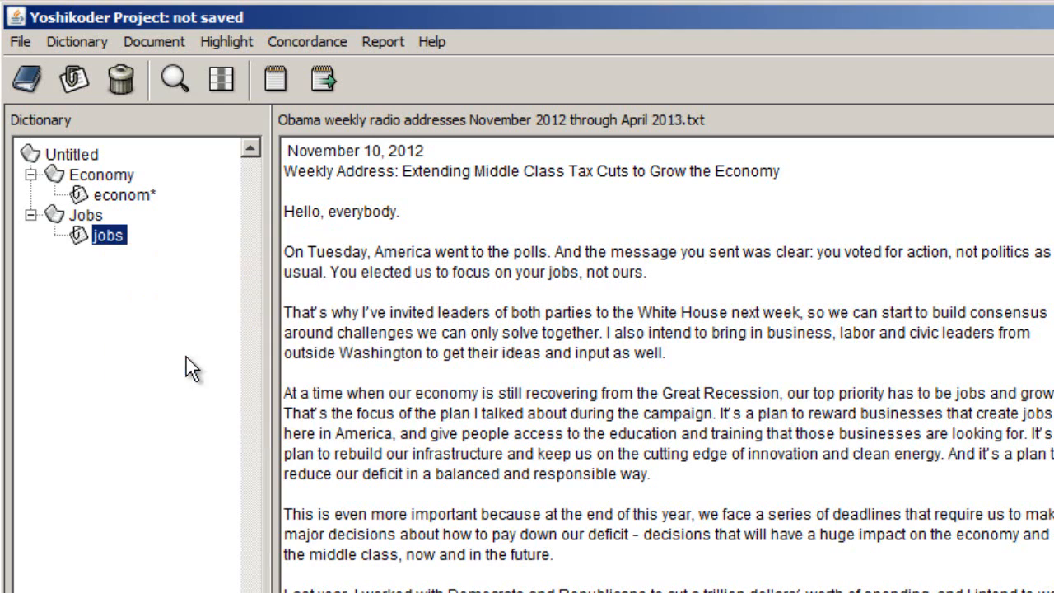
# - Add a category named Guns directly under the Untitled dictionary
pyautogui.click(54, 156)
pyautogui.rightClick(55, 158)
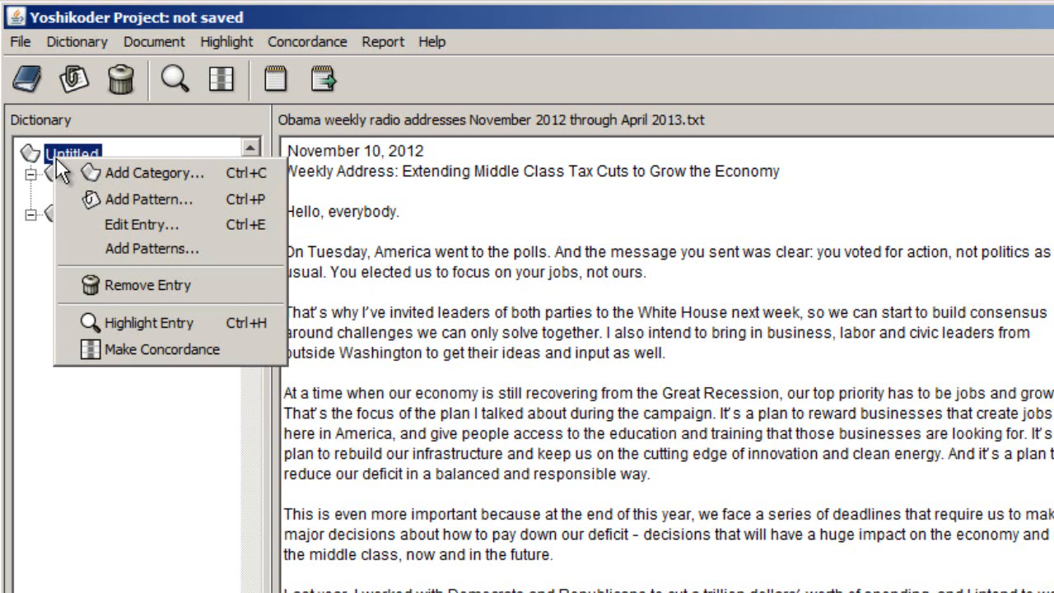
pyautogui.click(122, 179)
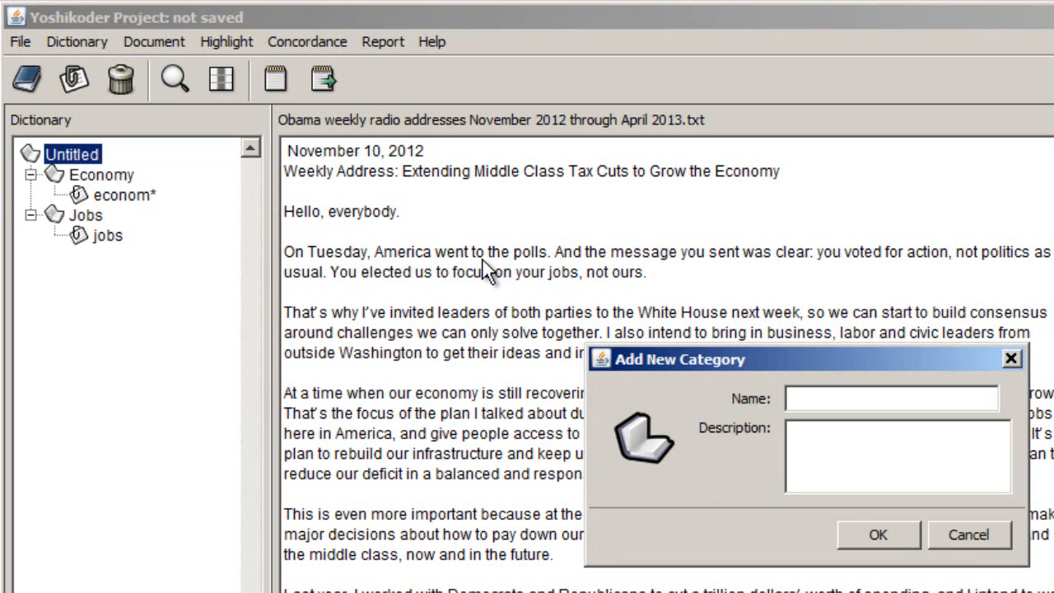
pyautogui.click(871, 401)
pyautogui.write('Guns')
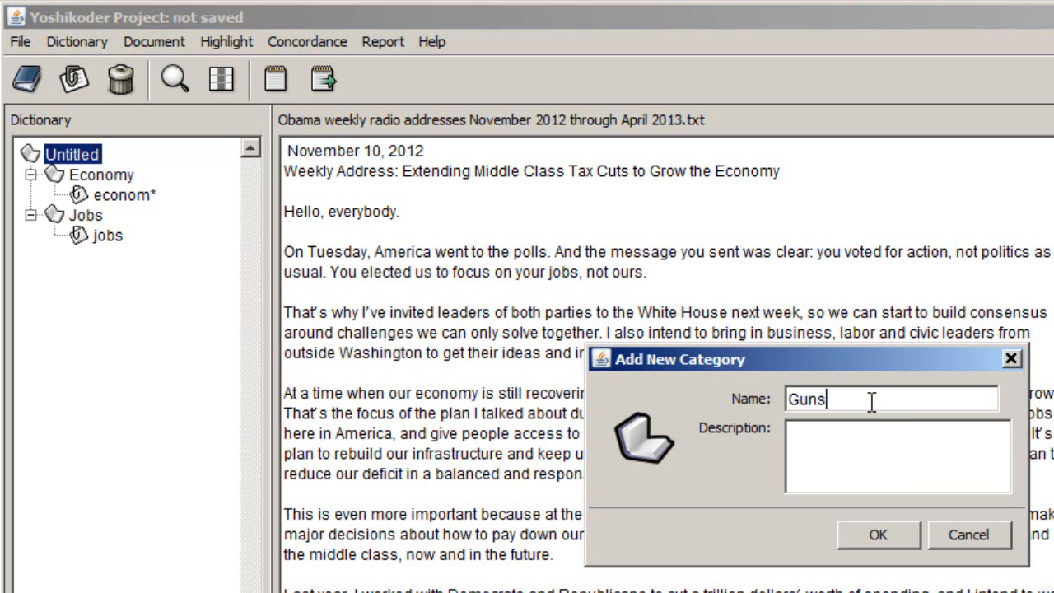
pyautogui.press('Return')
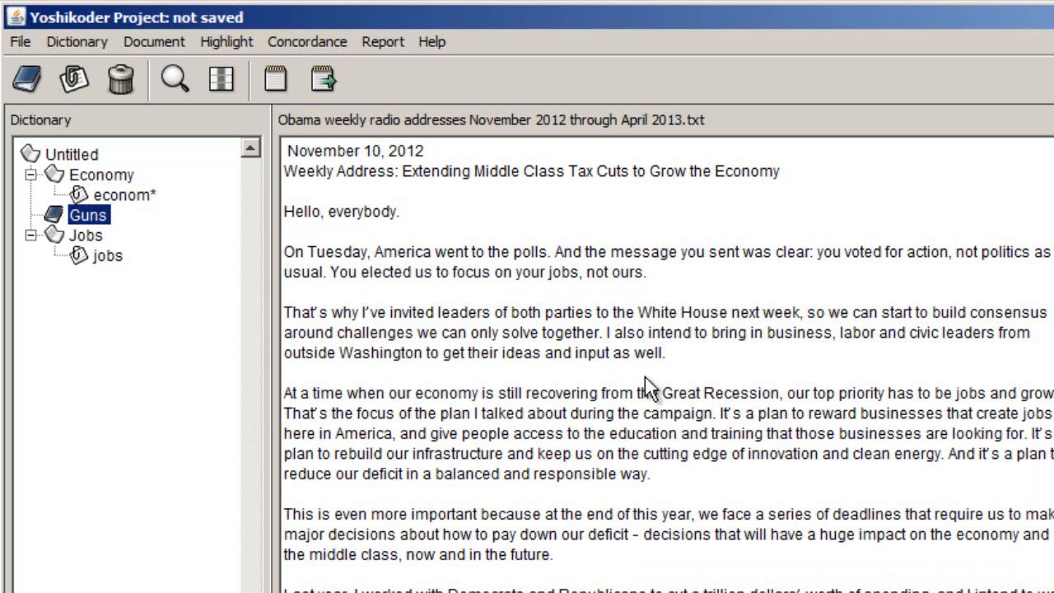
# - Add the wildcard pattern gun* to the Guns category and expand the category to show it
pyautogui.rightClick(72, 215)
pyautogui.click(130, 252)
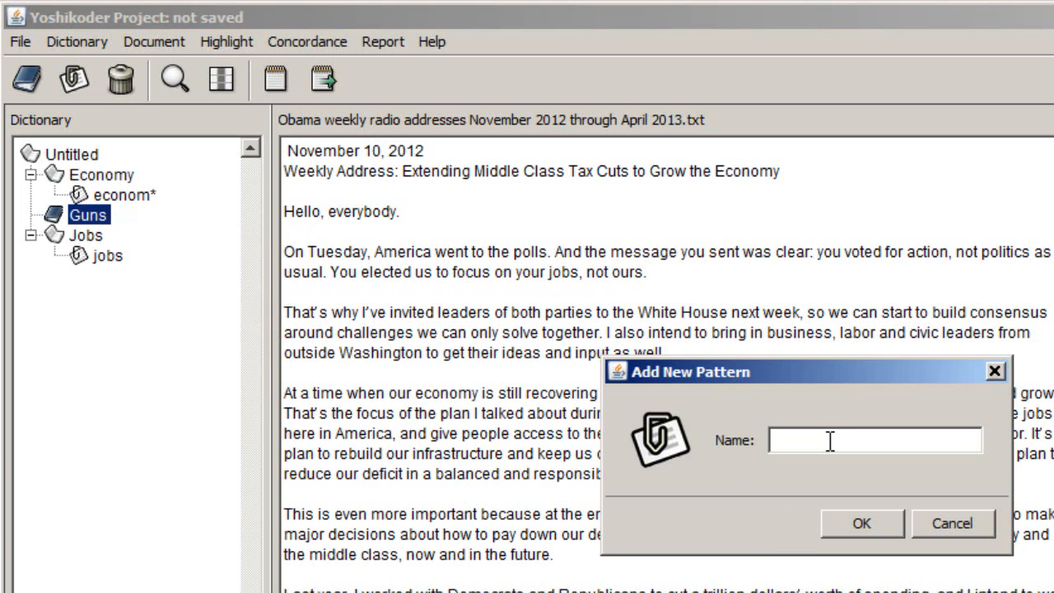
pyautogui.write('gun*')
pyautogui.click(861, 523)
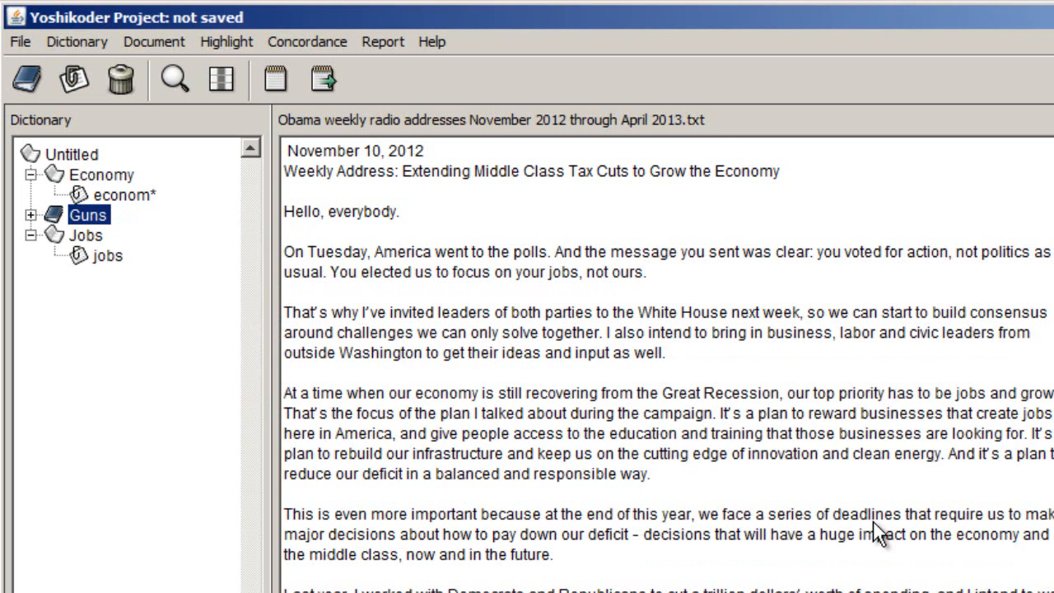
pyautogui.click(31, 215)
# - Add the wildcard pattern firearm* to the Guns category
pyautogui.rightClick(54, 217)
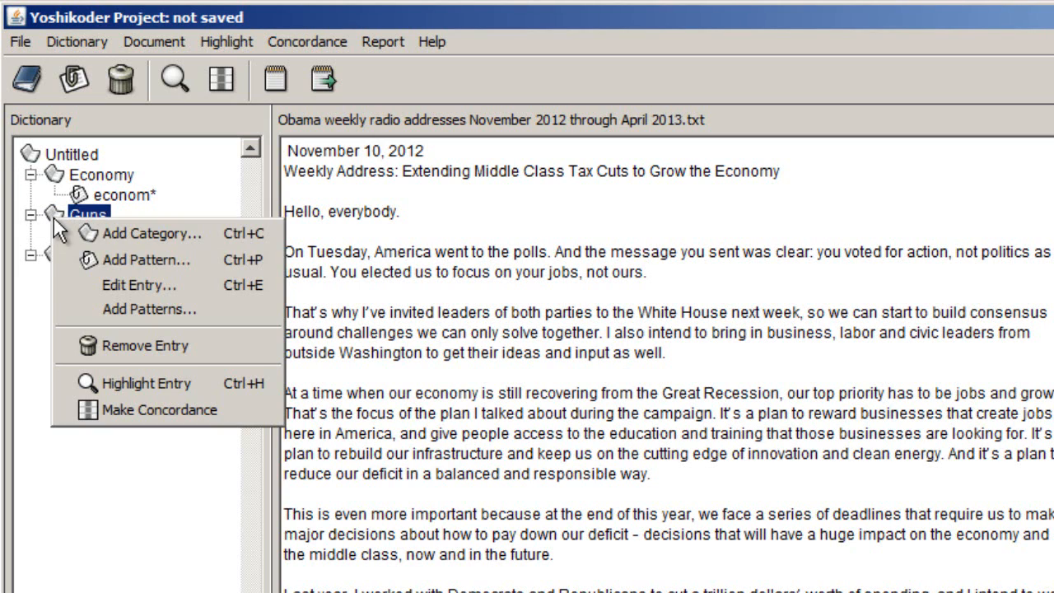
pyautogui.click(140, 260)
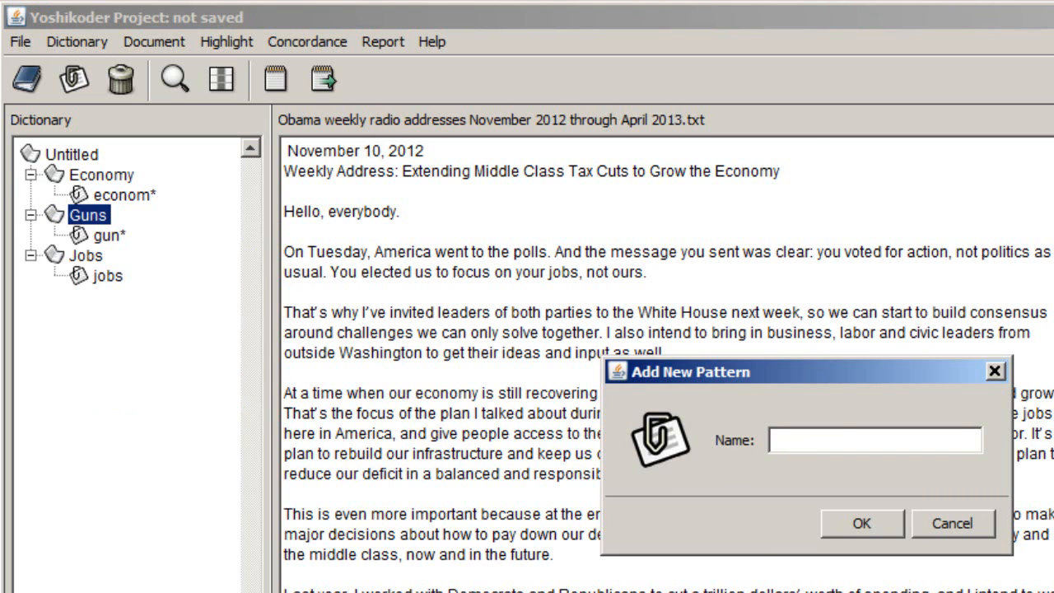
pyautogui.write('firearm*')
pyautogui.press('Return')
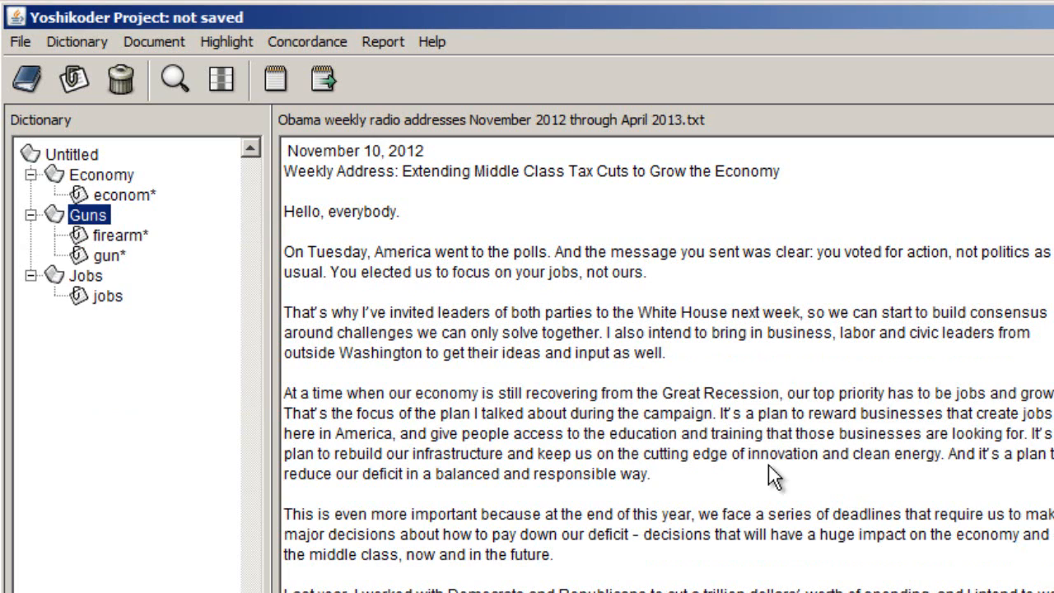
pyautogui.rightClick(71, 216)
pyautogui.click(158, 312)
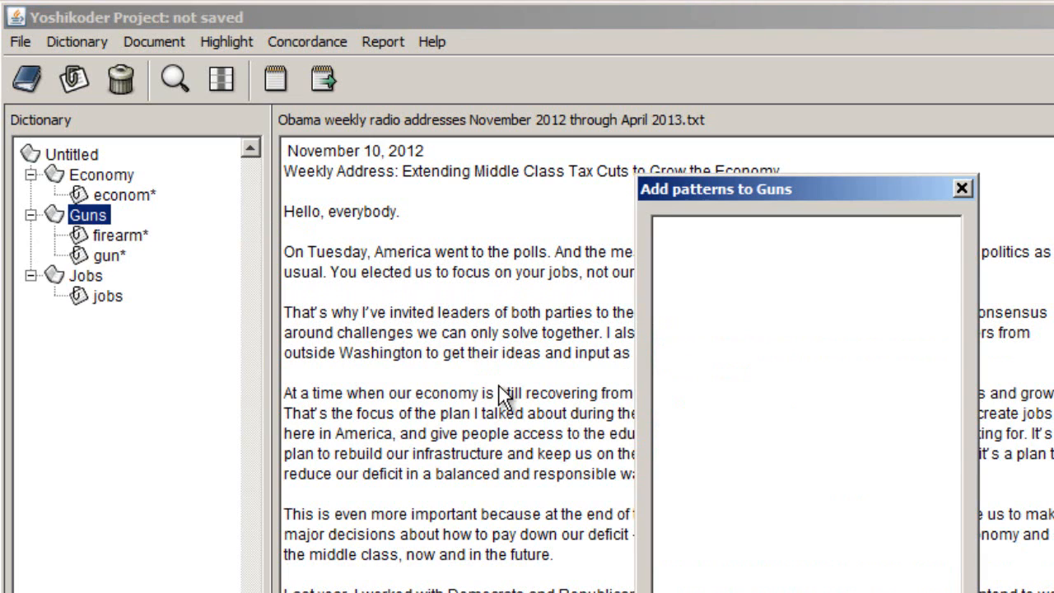
pyautogui.click(806, 592)
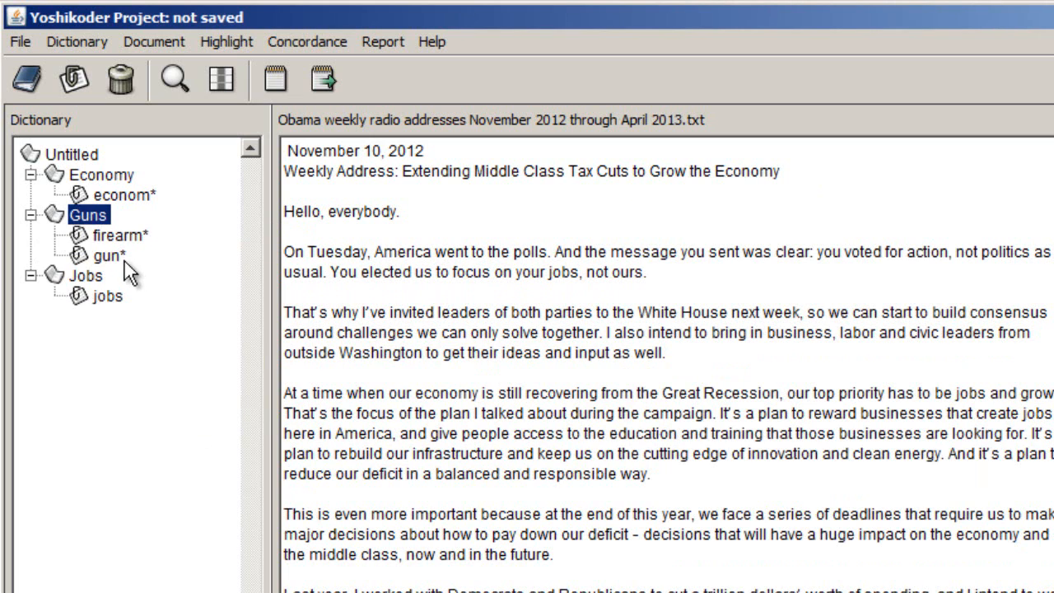
# - Add the wildcard pattern weapon* to the Guns category
pyautogui.rightClick(95, 213)
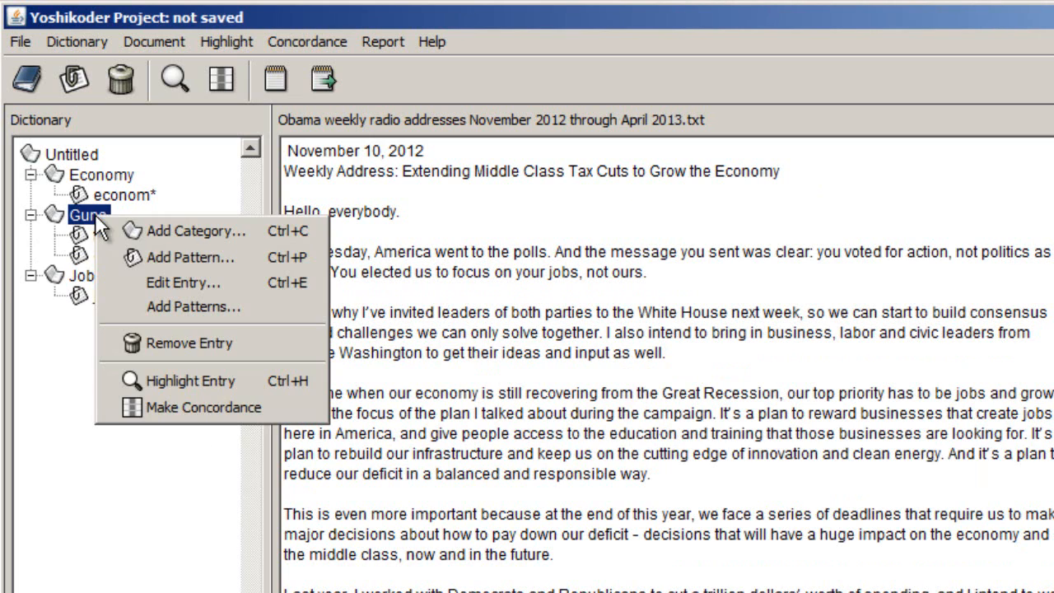
pyautogui.click(136, 256)
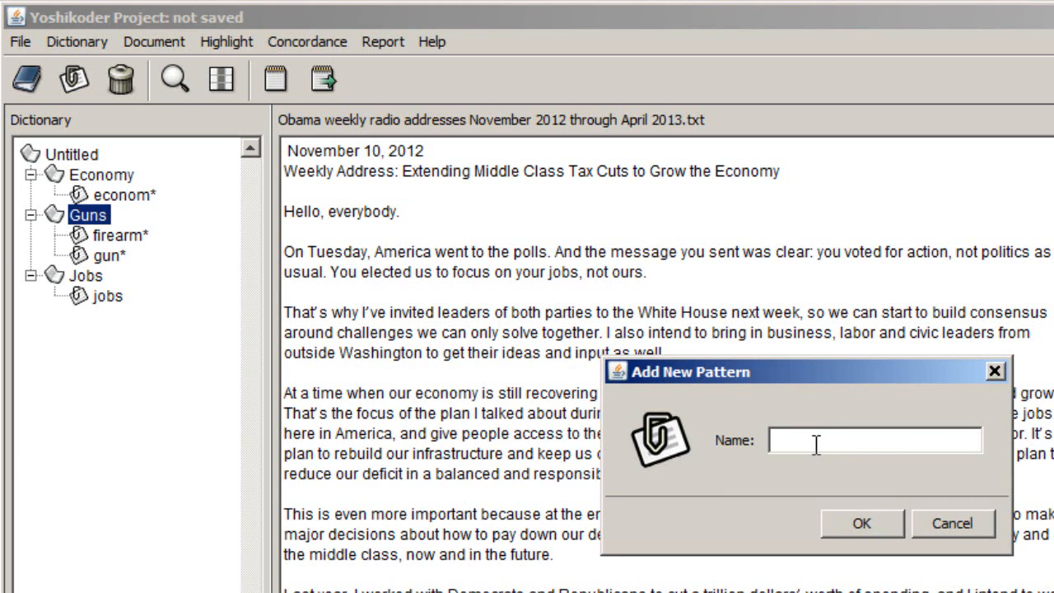
pyautogui.write('weapon*')
pyautogui.press('Return')
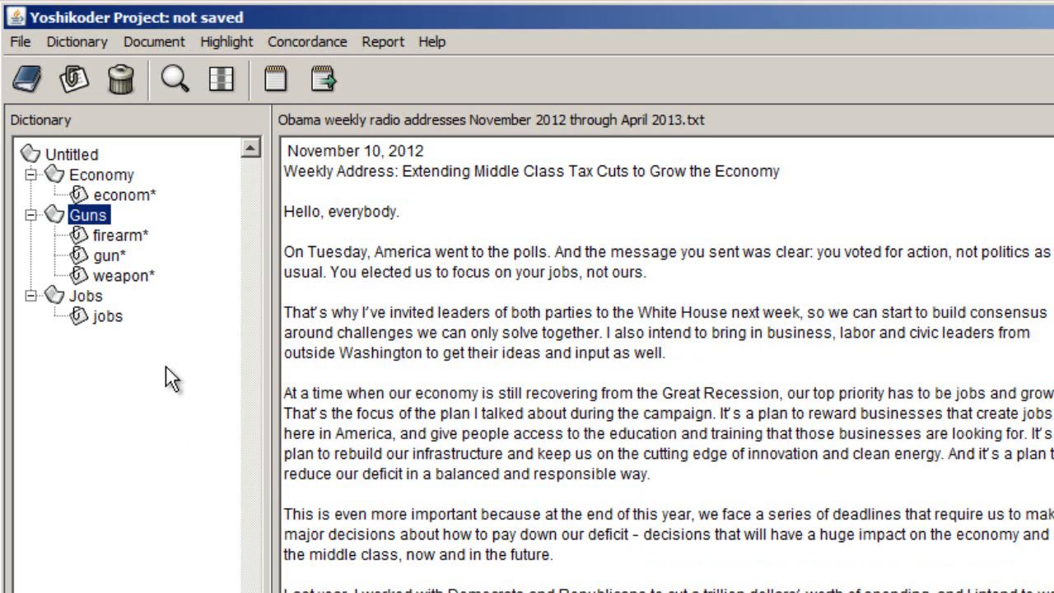
# - Apply the Economy category to the current document as a dictionary report, check its count and close the report
pyautogui.click(95, 176)
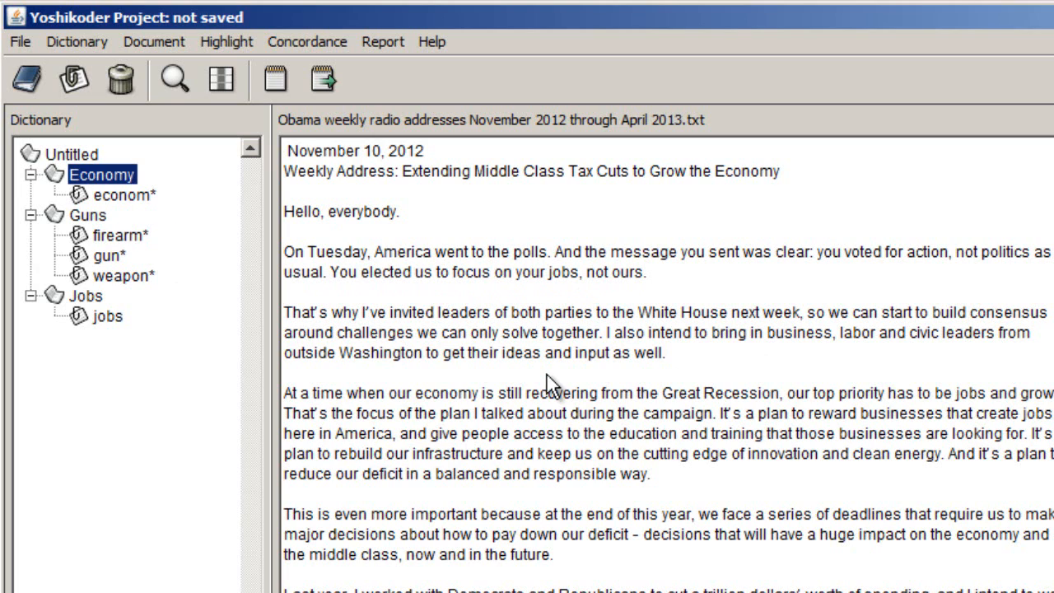
pyautogui.click(382, 41)
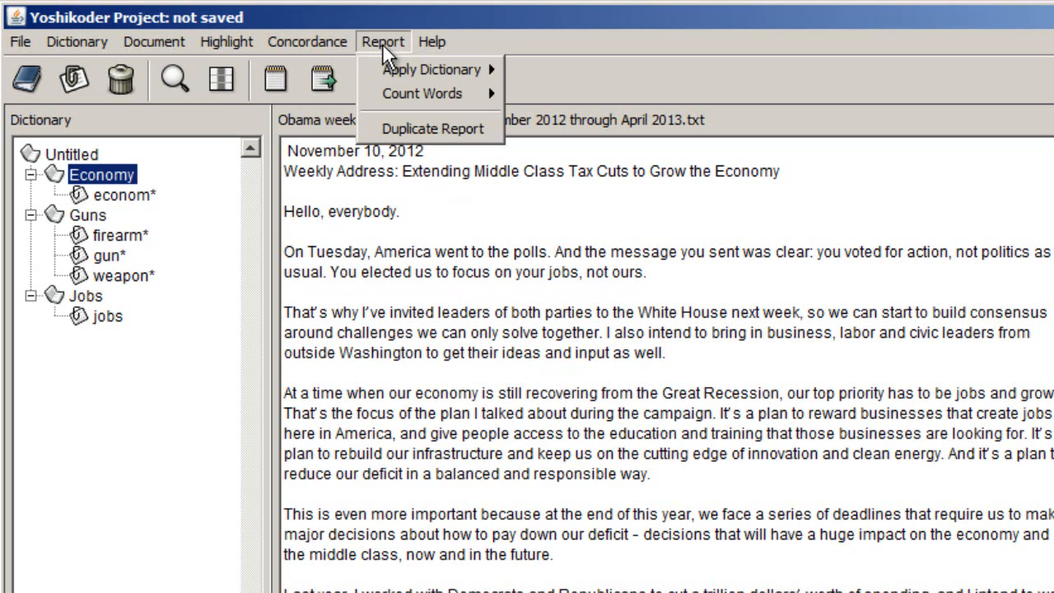
pyautogui.moveTo(396, 76)
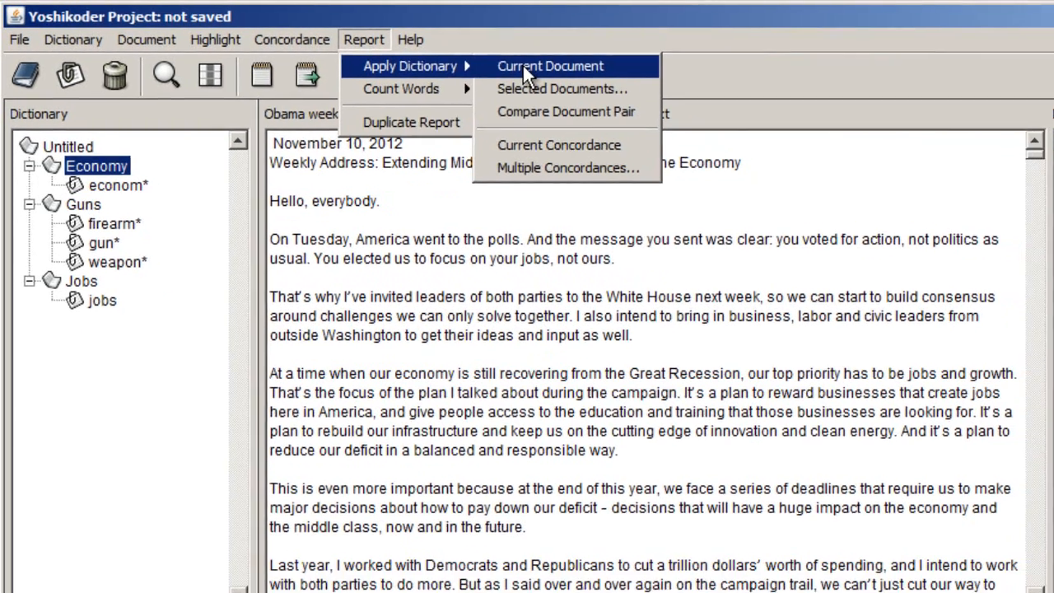
pyautogui.click(533, 69)
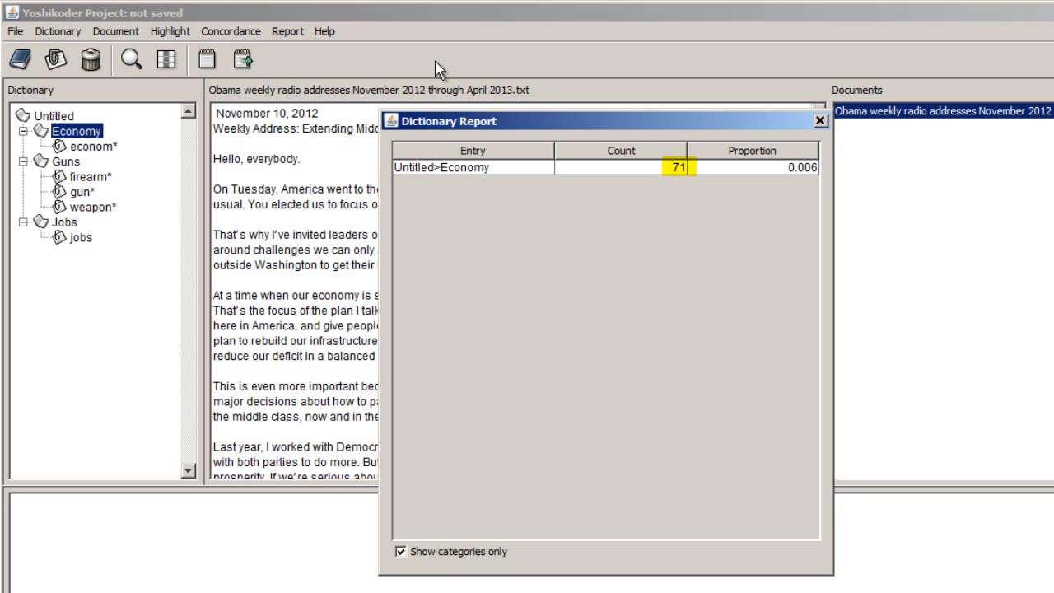
pyautogui.click(820, 120)
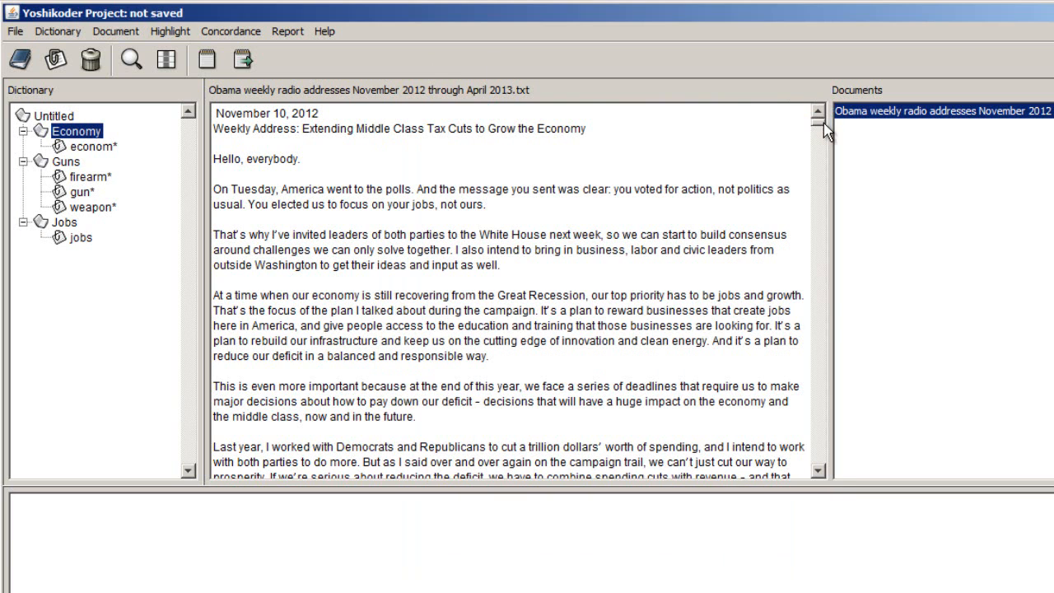
# - Make a concordance for the Economy category and look through the matching lines
pyautogui.click(234, 35)
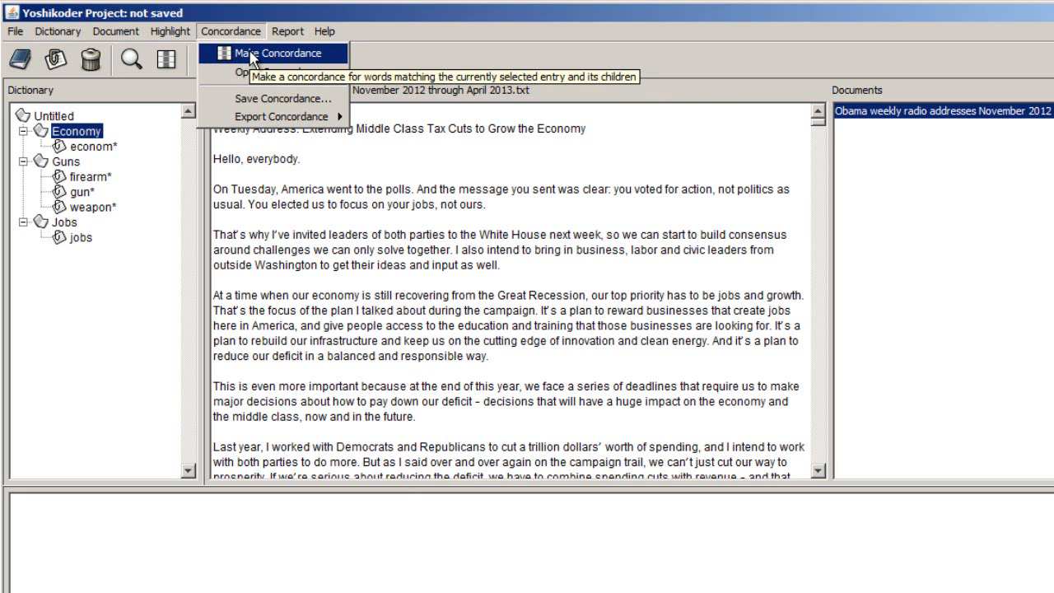
pyautogui.click(251, 54)
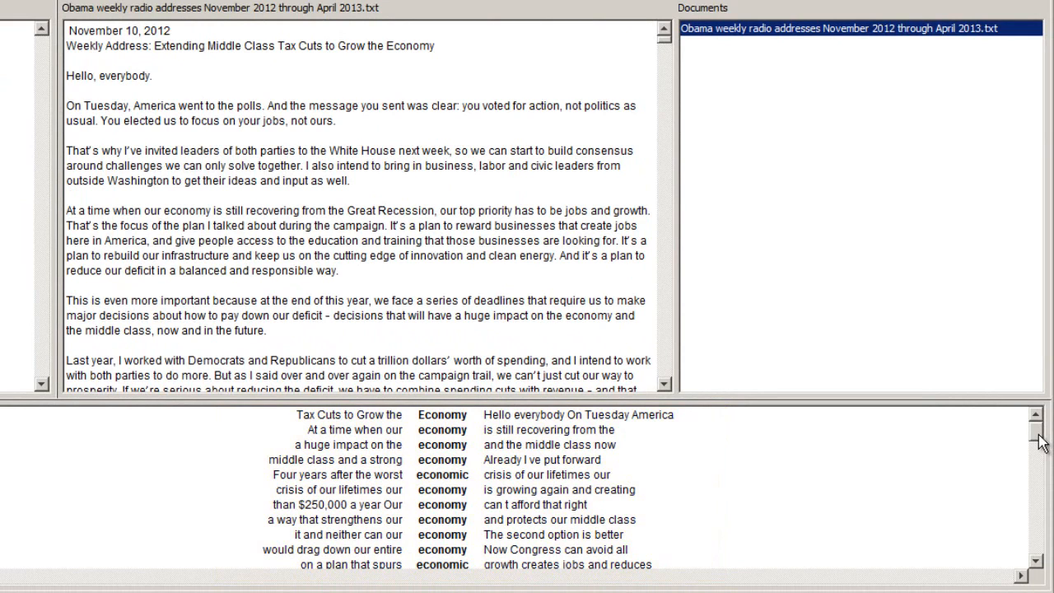
pyautogui.moveTo(1038, 437); pyautogui.dragTo(1047, 496)
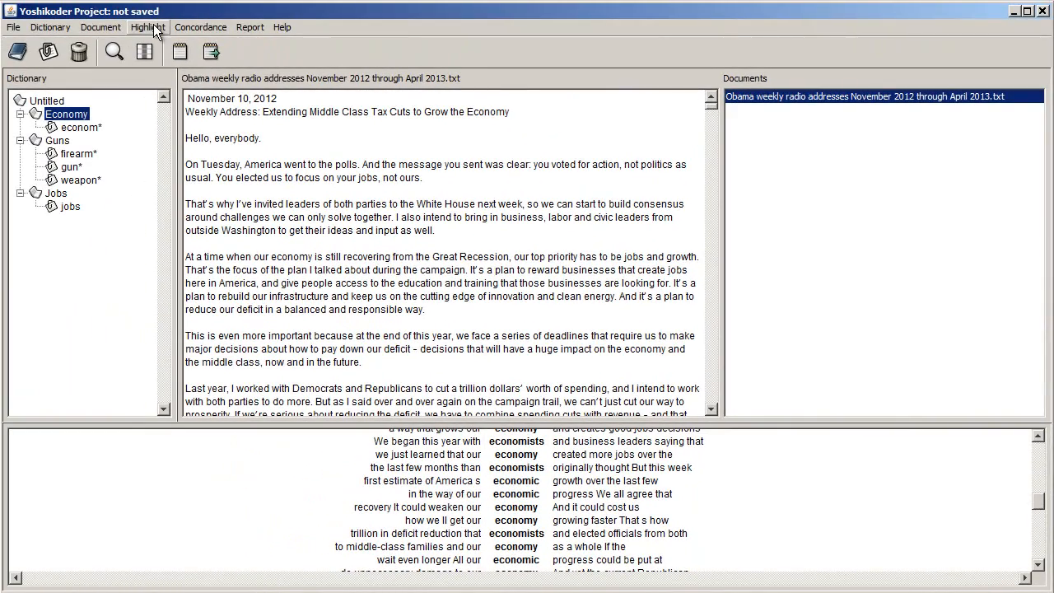
# - Highlight the Economy category's matches in the document and review the highlighted words in the text
pyautogui.click(153, 25)
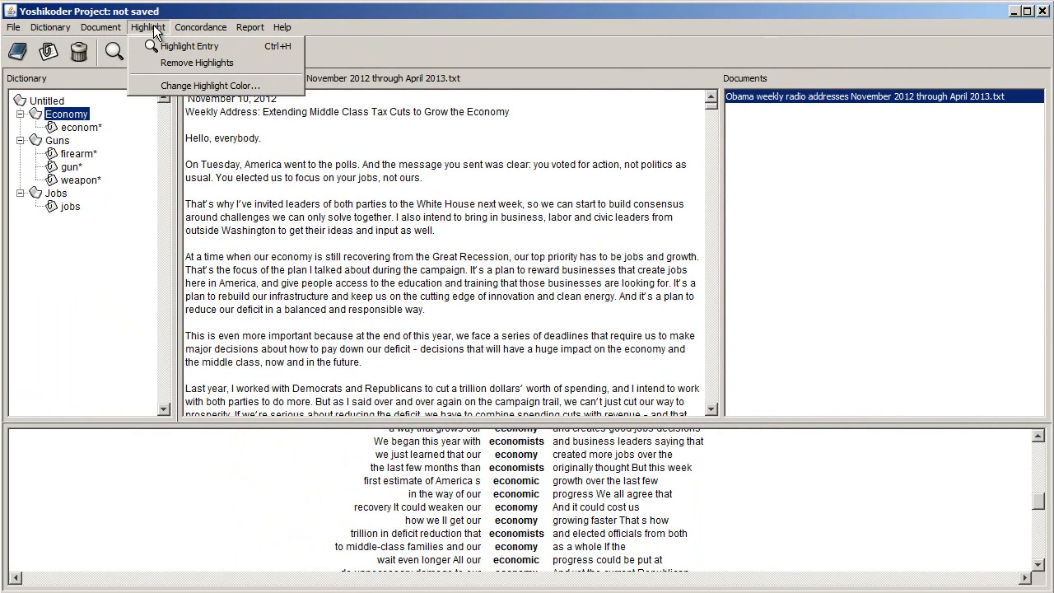
pyautogui.click(168, 45)
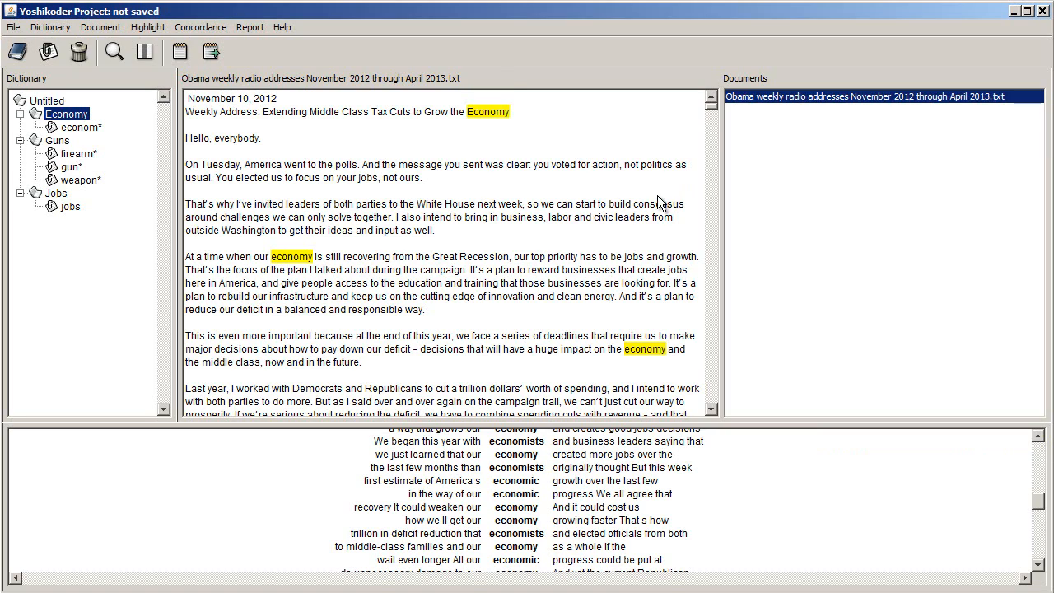
pyautogui.scroll(-15, 658, 204)
pyautogui.scroll(-2, 658, 203)
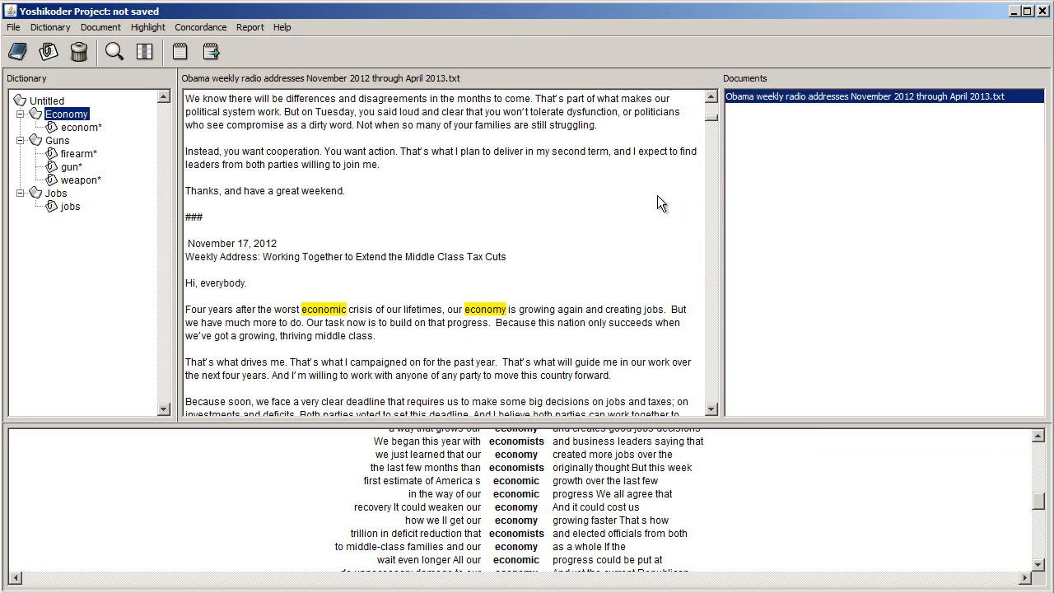
pyautogui.scroll(-1, 657, 198)
pyautogui.scroll(-4, 658, 204)
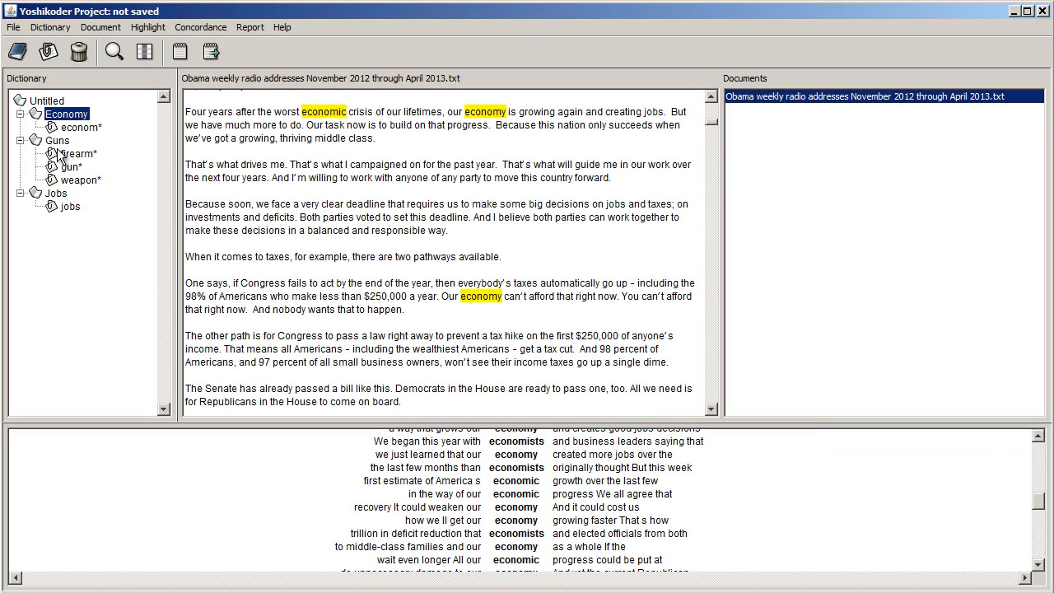
# - Apply the Jobs category to the current document as a dictionary report
pyautogui.click(58, 196)
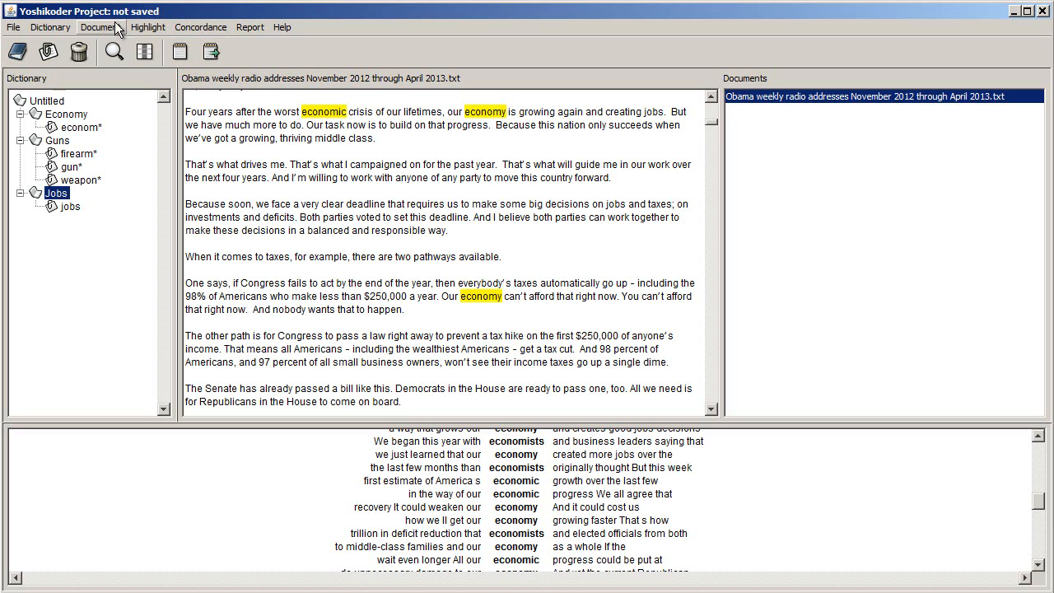
pyautogui.click(247, 27)
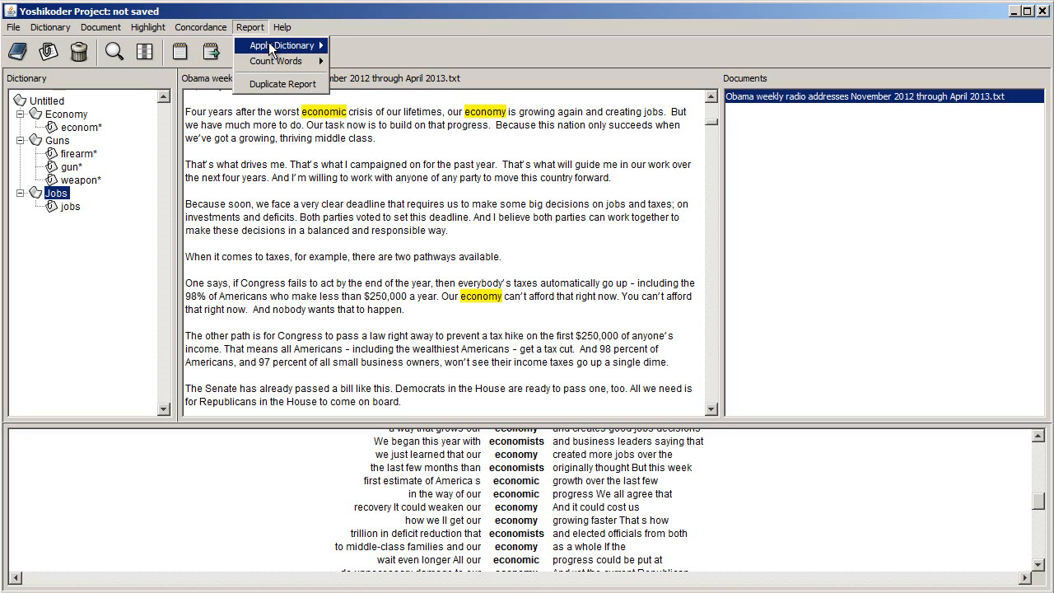
pyautogui.moveTo(288, 47)
pyautogui.click(347, 46)
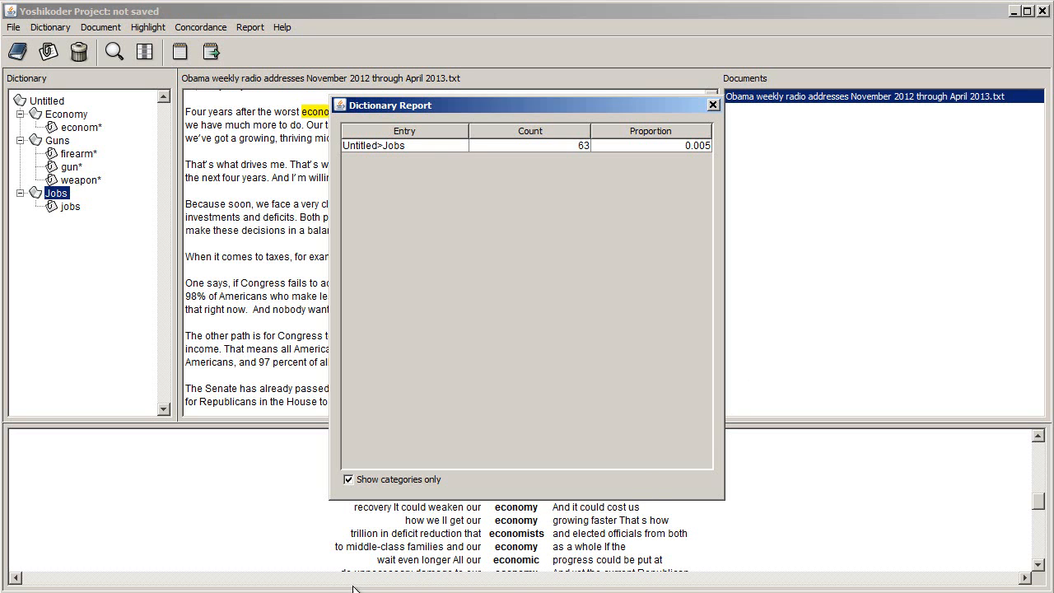
# - Switch to the blank Excel workbook and enter the labels Economy in A1 and Jobs in A2
pyautogui.click(247, 585)
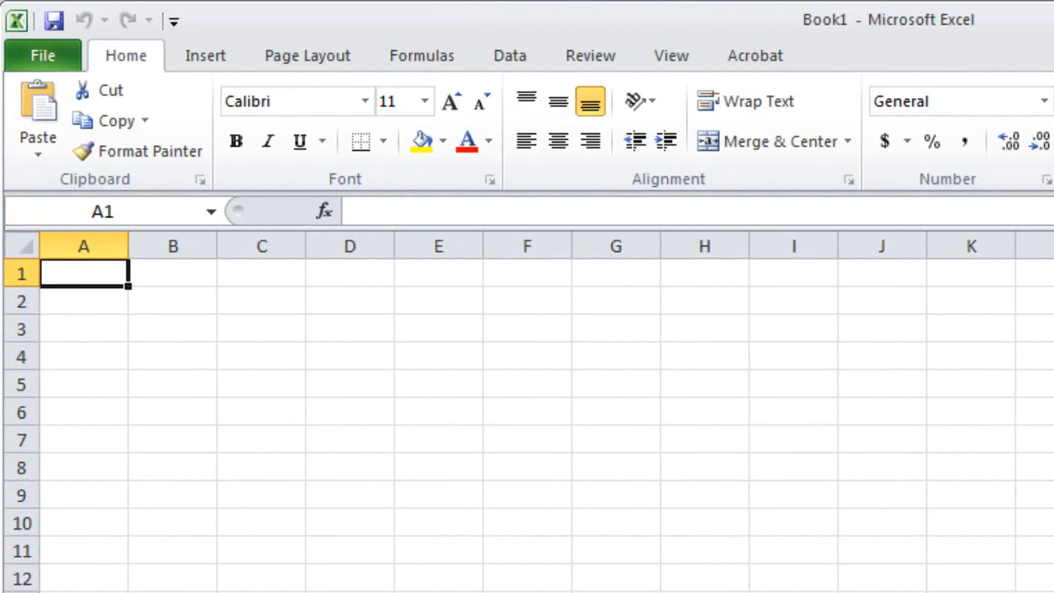
pyautogui.write('Ec')
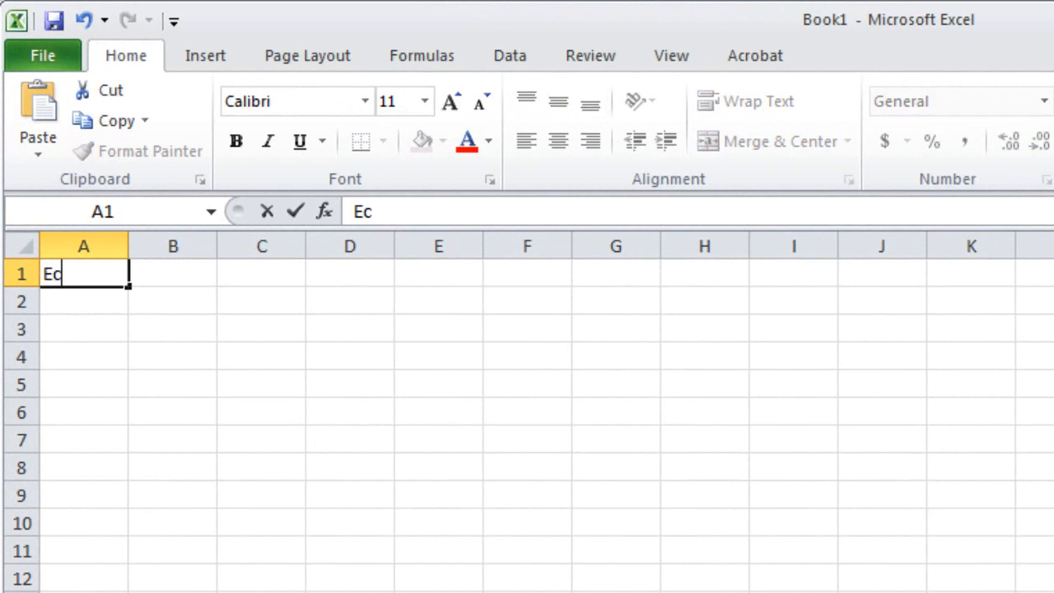
pyautogui.write('onomy')
pyautogui.press('Return')
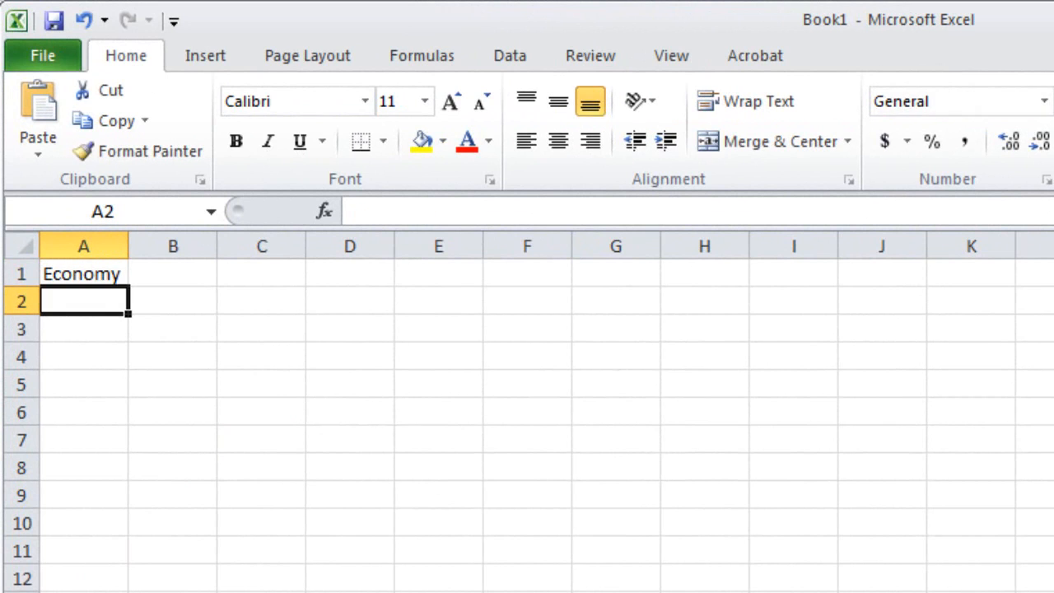
pyautogui.write('Jobs')
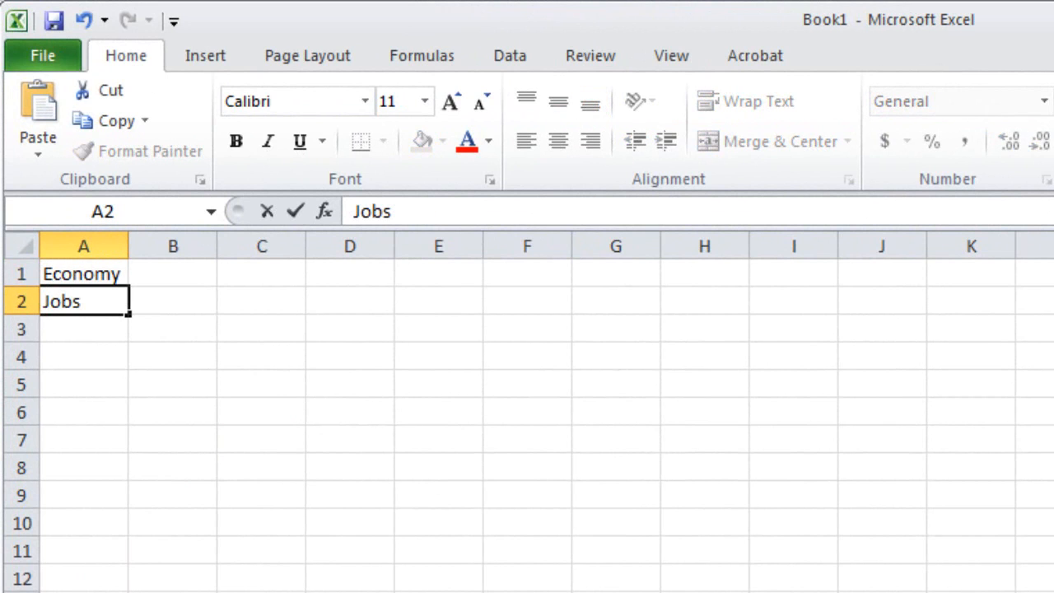
# - Enter the Jobs count from the dictionary report, 63, in cell B2
pyautogui.click(163, 271)
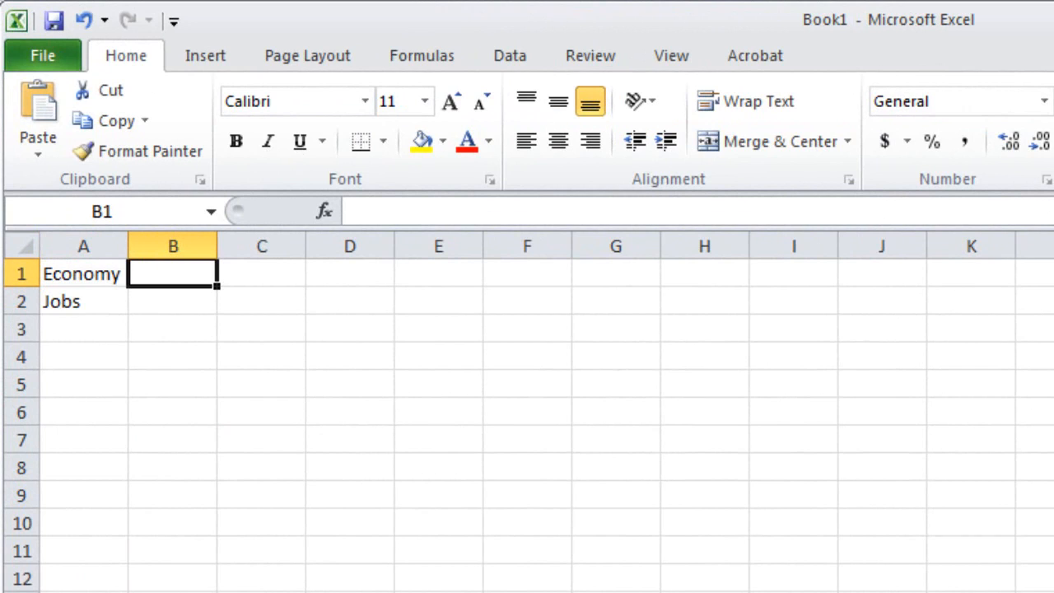
pyautogui.click(167, 302)
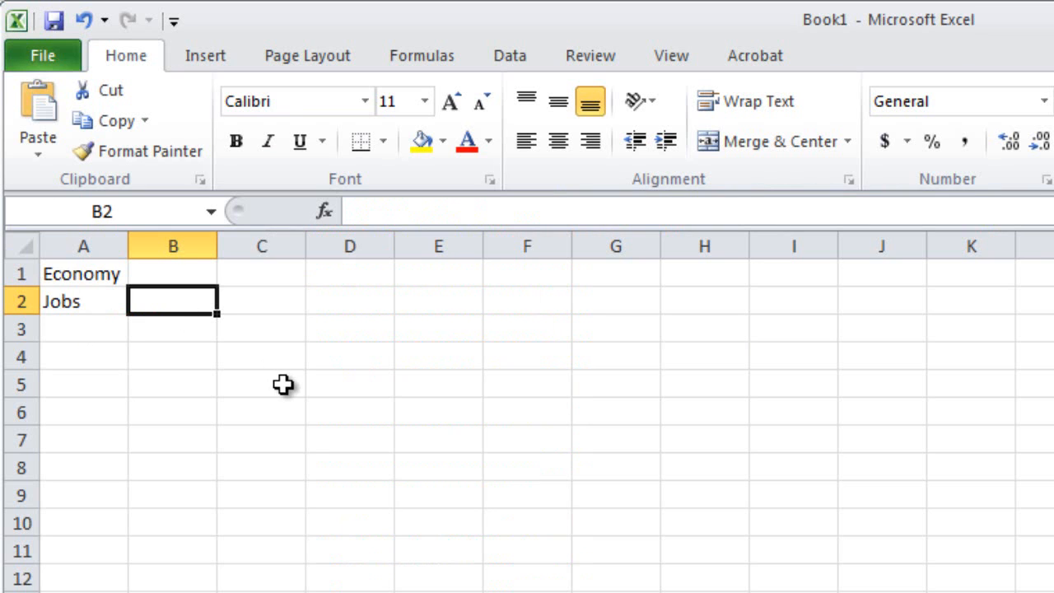
pyautogui.write('6')
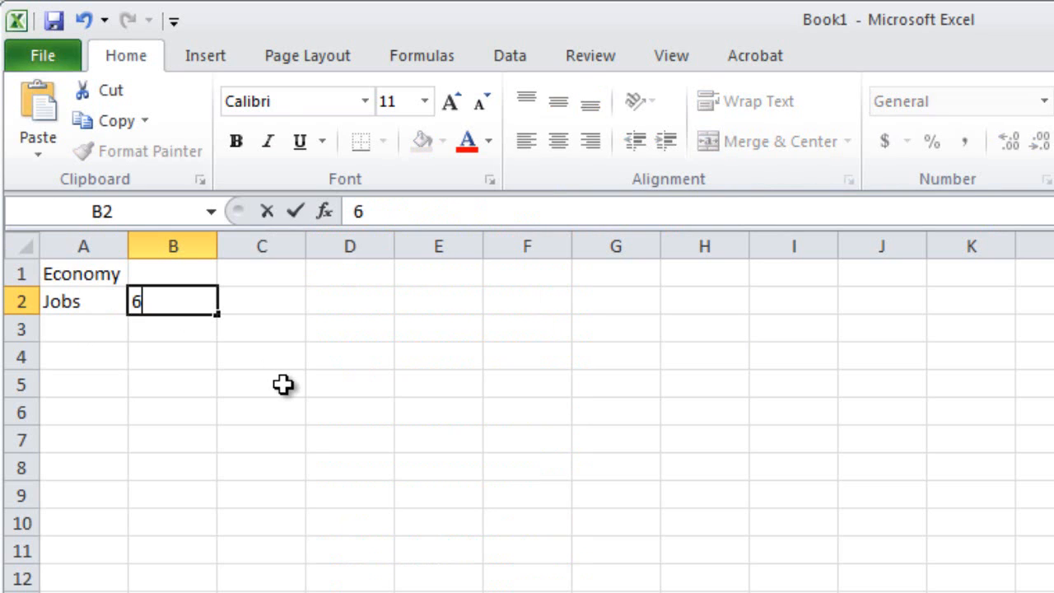
pyautogui.write('3')
pyautogui.press('Up')
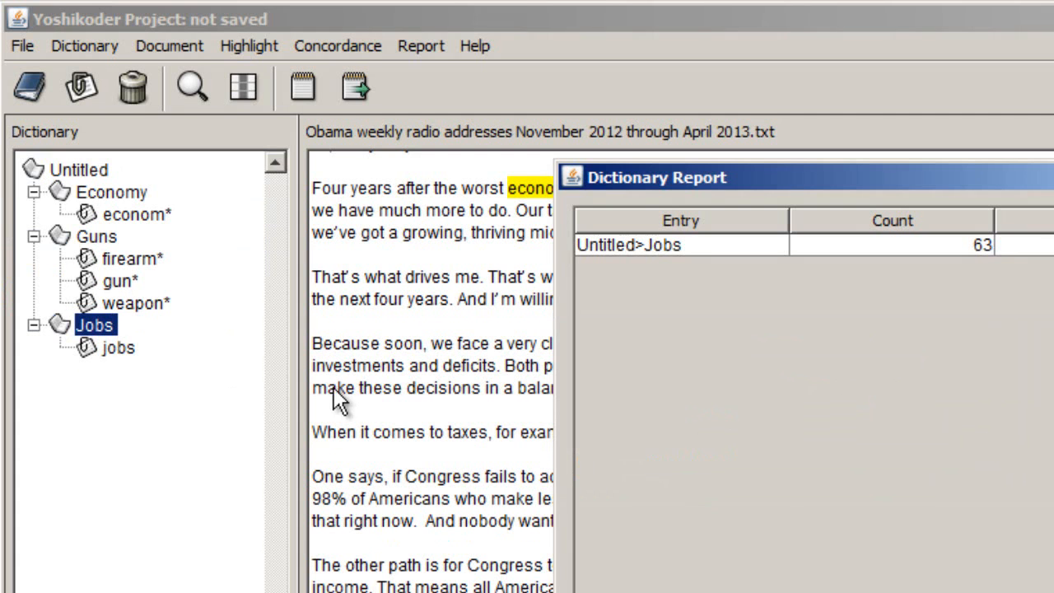
# - Back in Yoshikoder, close the Jobs report and run a dictionary report on the current document for the Economy category
pyautogui.hotkey('alt', 'F4')
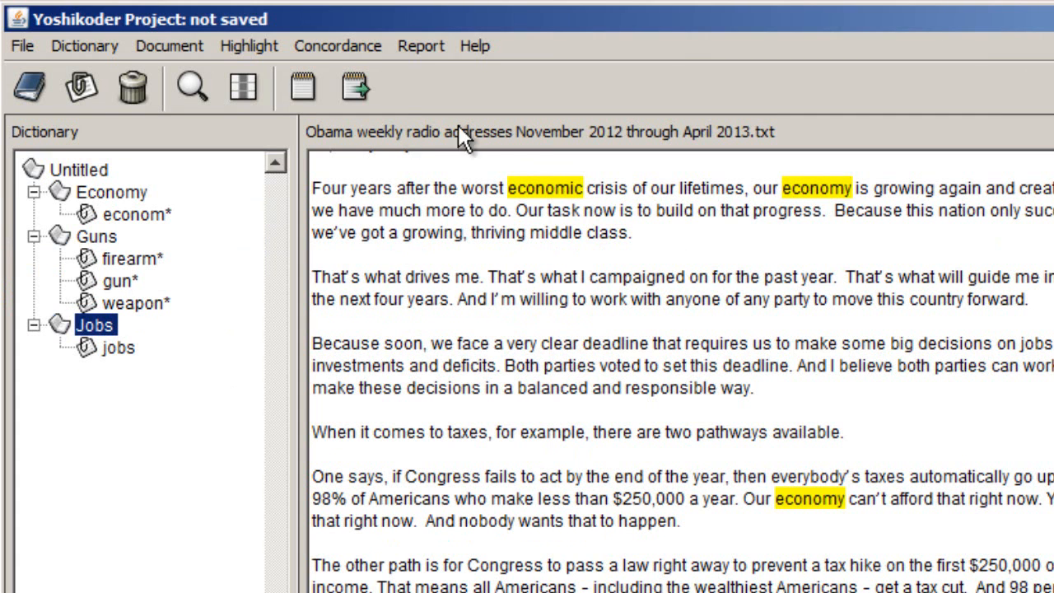
pyautogui.click(140, 191)
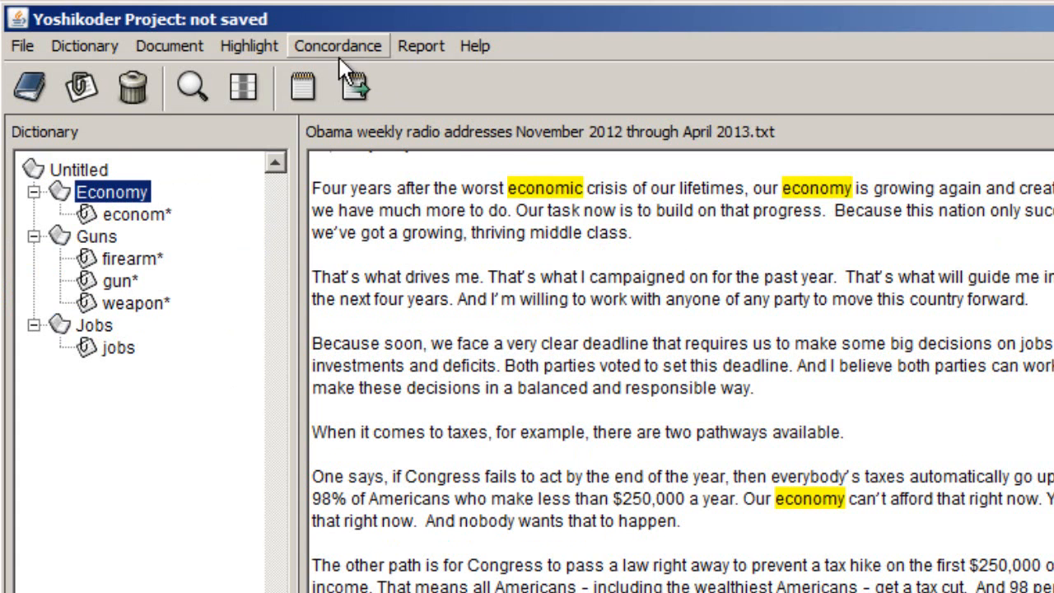
pyautogui.click(418, 45)
pyautogui.moveTo(428, 75)
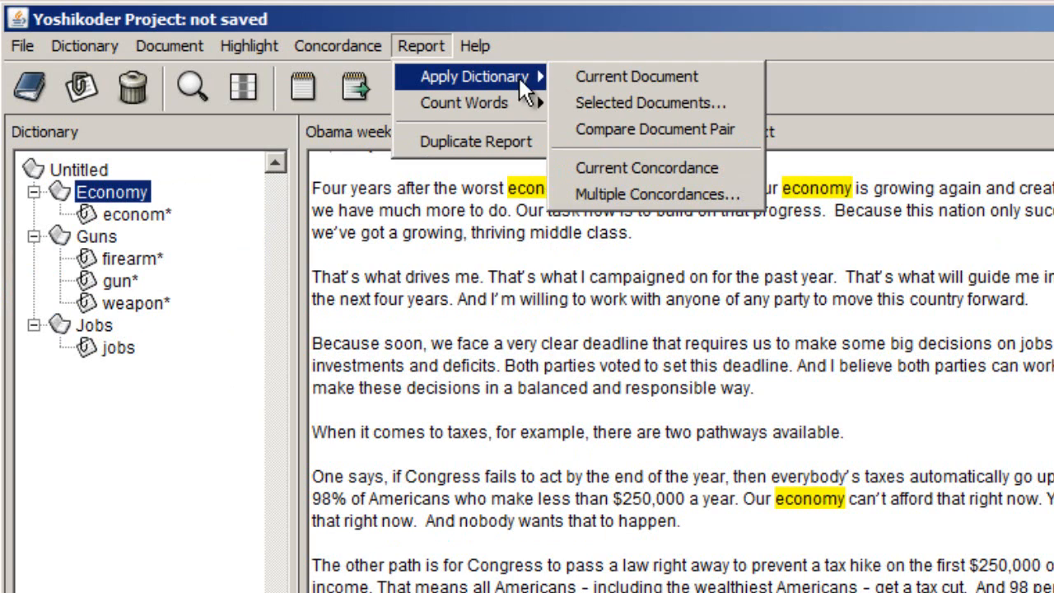
pyautogui.click(589, 77)
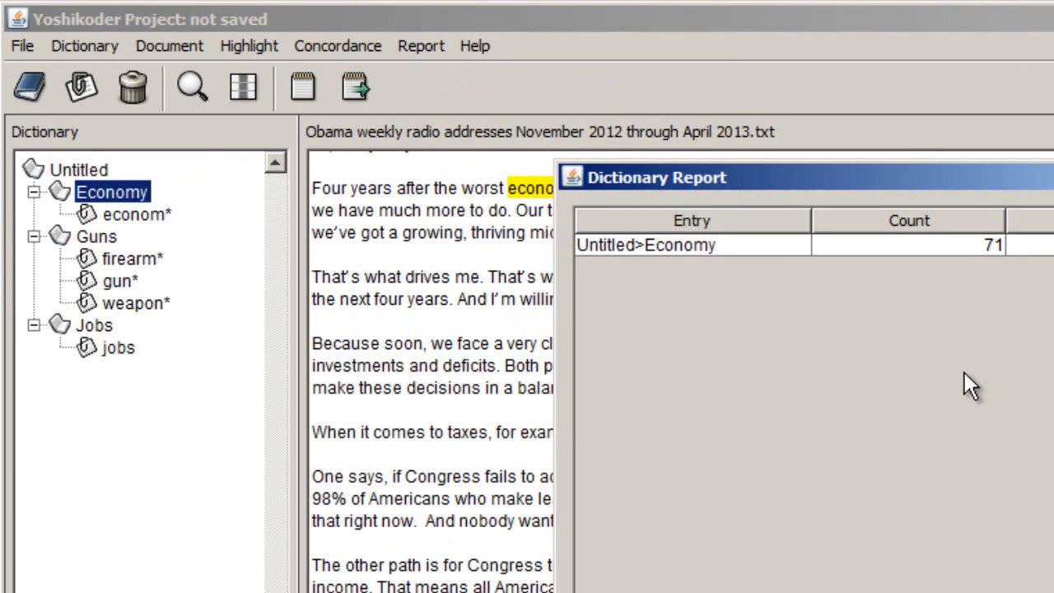
# - Switch to Excel and enter the Economy count, 71, in cell B1
pyautogui.hotkey('alt', 'Tab')
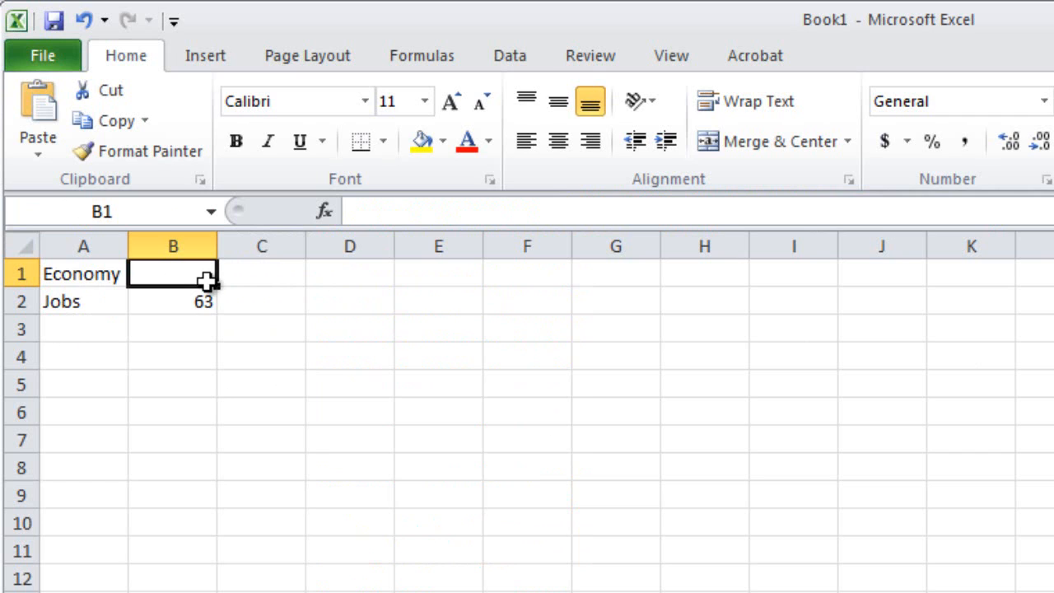
pyautogui.write('71')
pyautogui.press('Return')
pyautogui.press('Return')
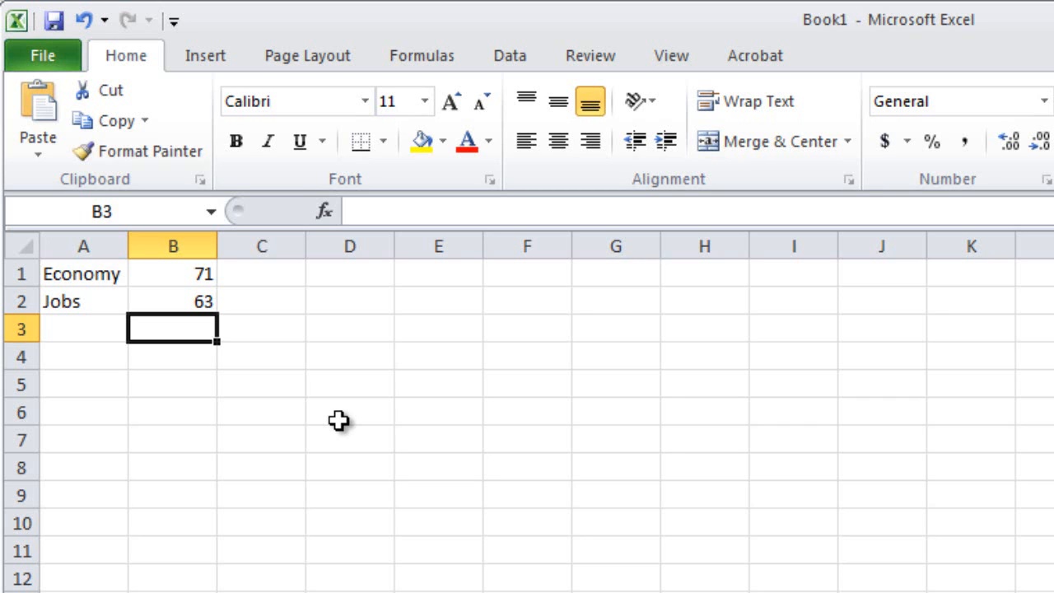
# - Total the Economy and Jobs counts in cell B3 with a SUM formula over B1:B2
pyautogui.write('=')
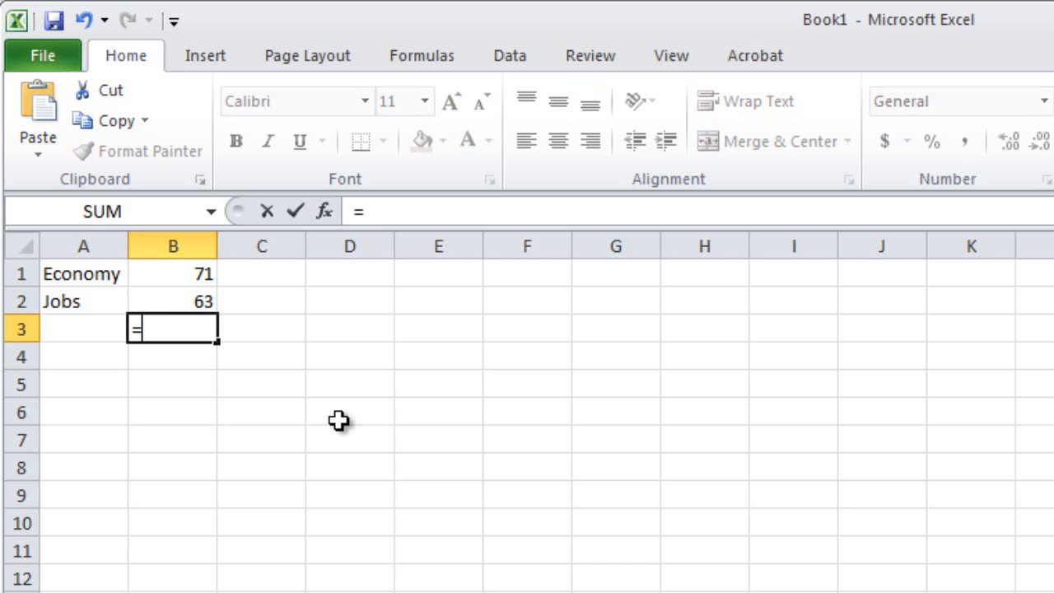
pyautogui.write('sum(')
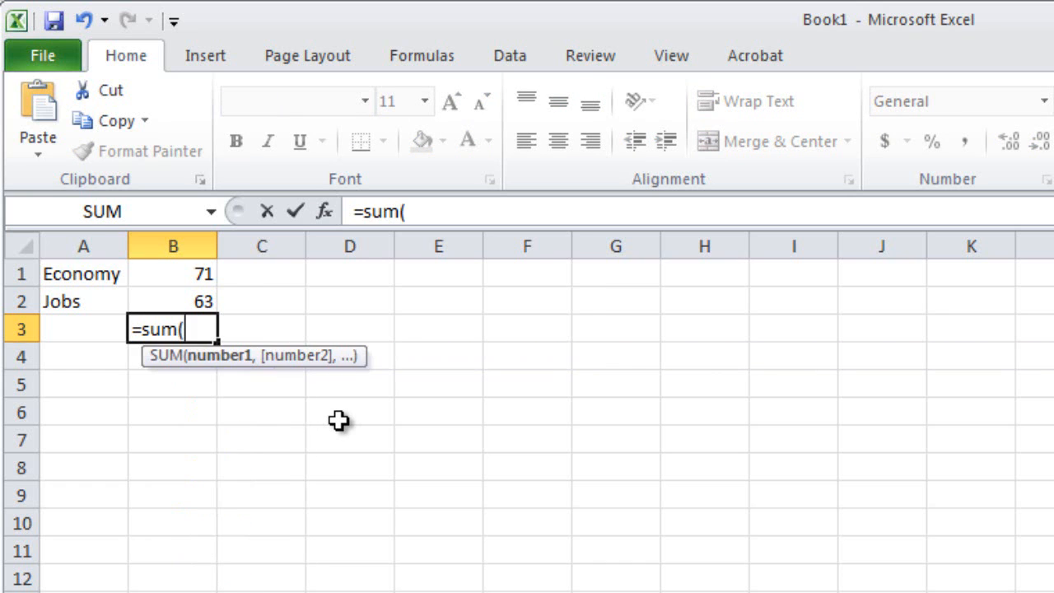
pyautogui.press('Up')
pyautogui.hotkey('shift', 'Up')
pyautogui.press('Return')
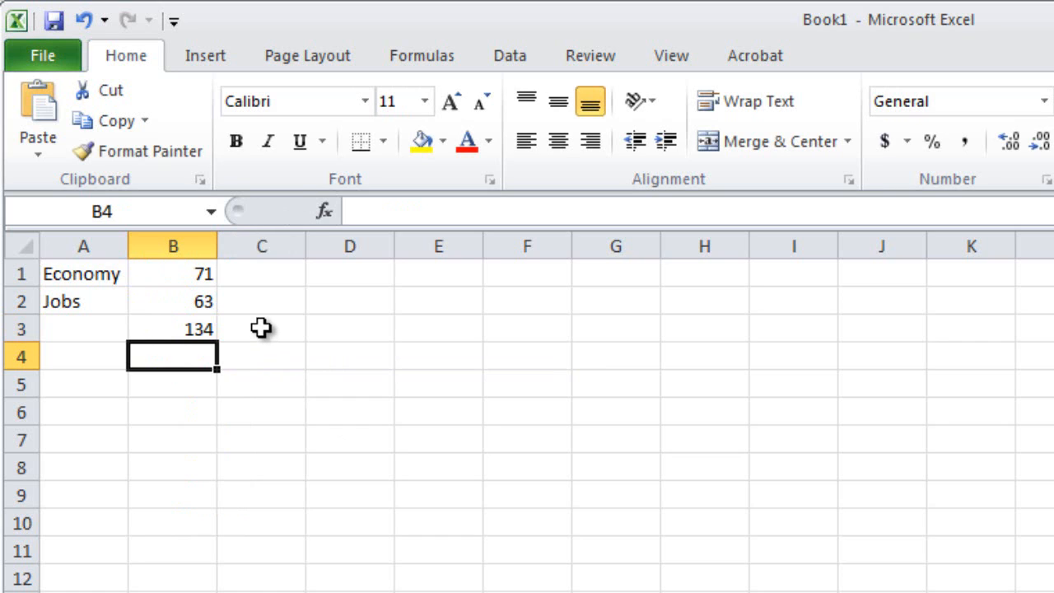
# - Calculate the expected Economy count in cell C1 with the formula =B3/2
pyautogui.click(261, 276)
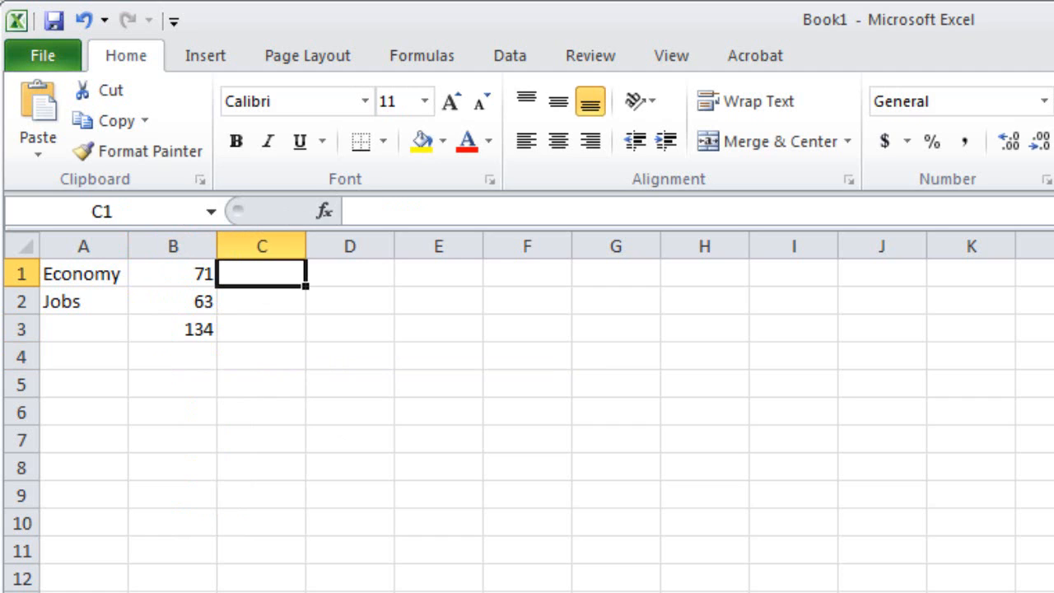
pyautogui.write('=')
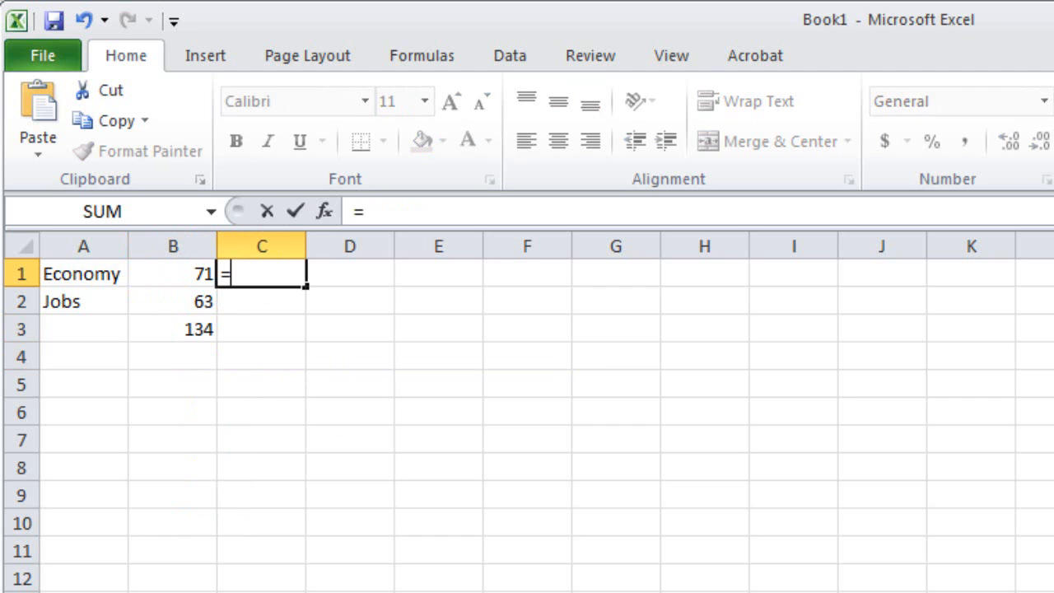
pyautogui.press('Left')
pyautogui.press('Down')
pyautogui.press('Down')
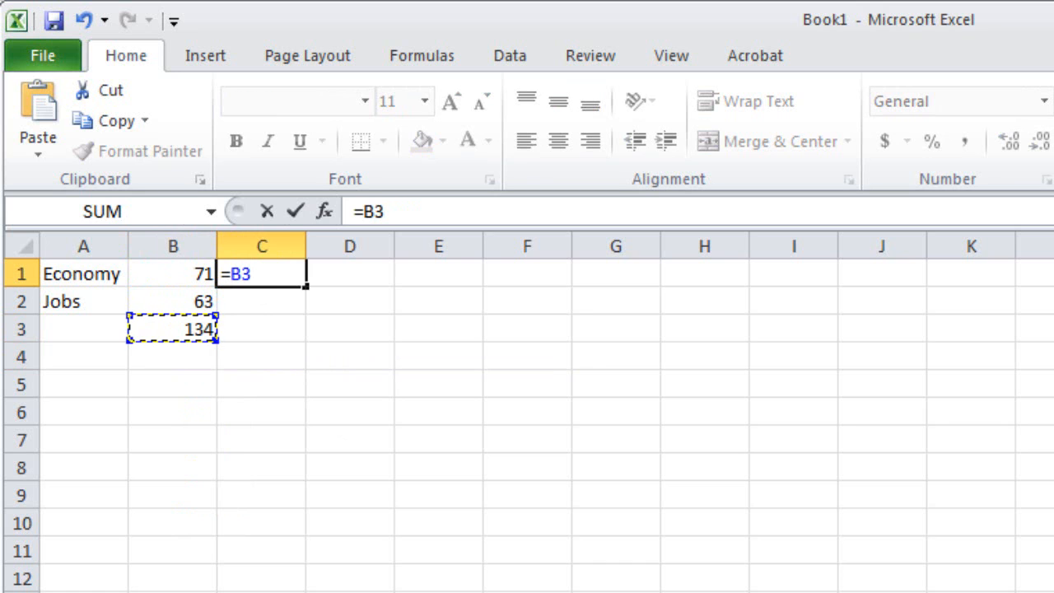
pyautogui.write('/2')
pyautogui.press('Return')
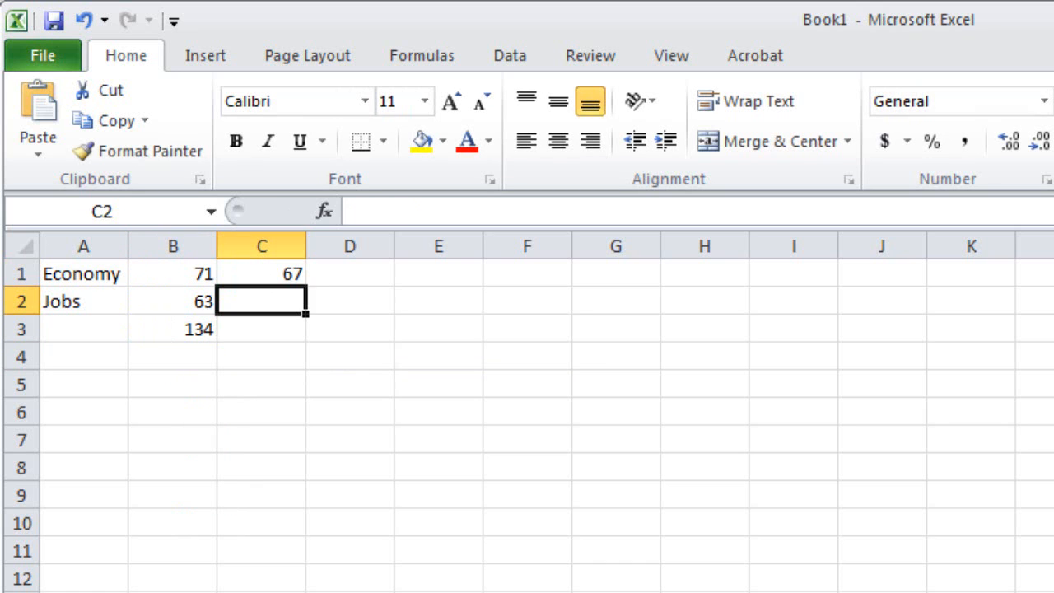
# - Enter the formula =B3/2 in cell C2 as the expected Jobs count
pyautogui.write('=')
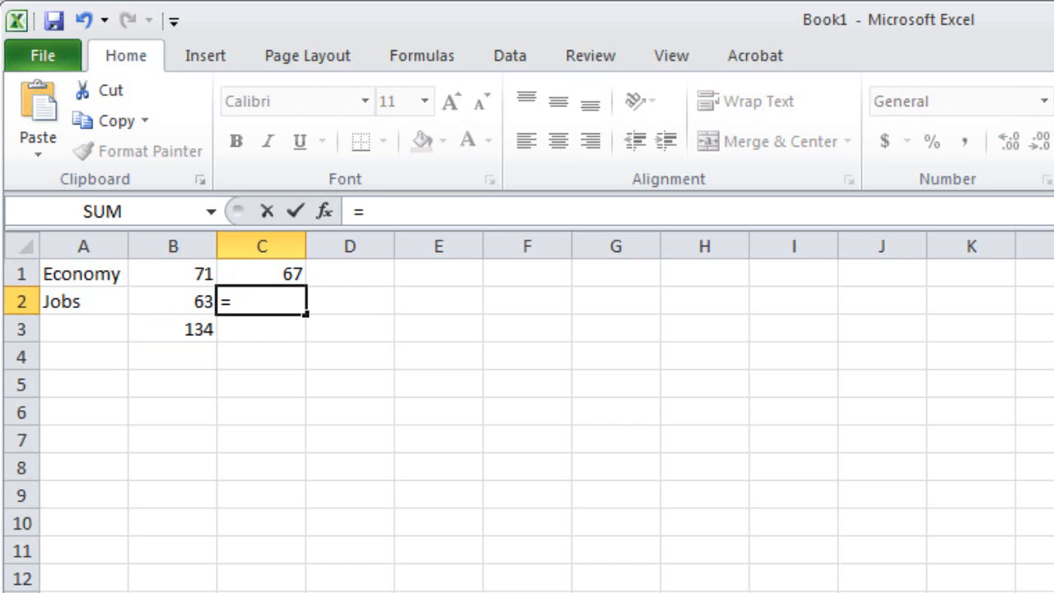
pyautogui.press('Left')
pyautogui.press('Down')
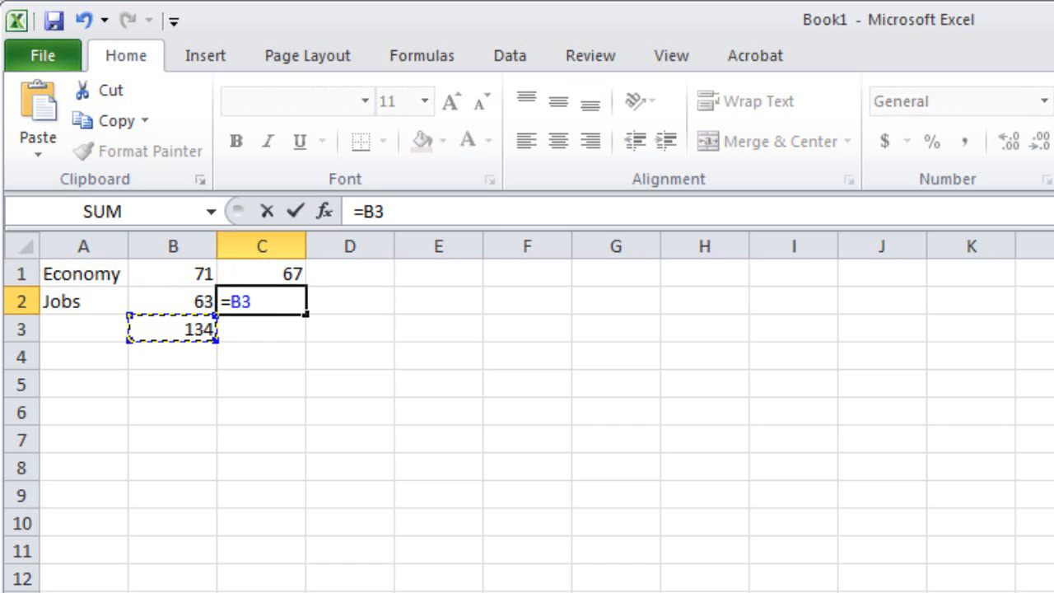
pyautogui.write('/2')
pyautogui.press('Return')
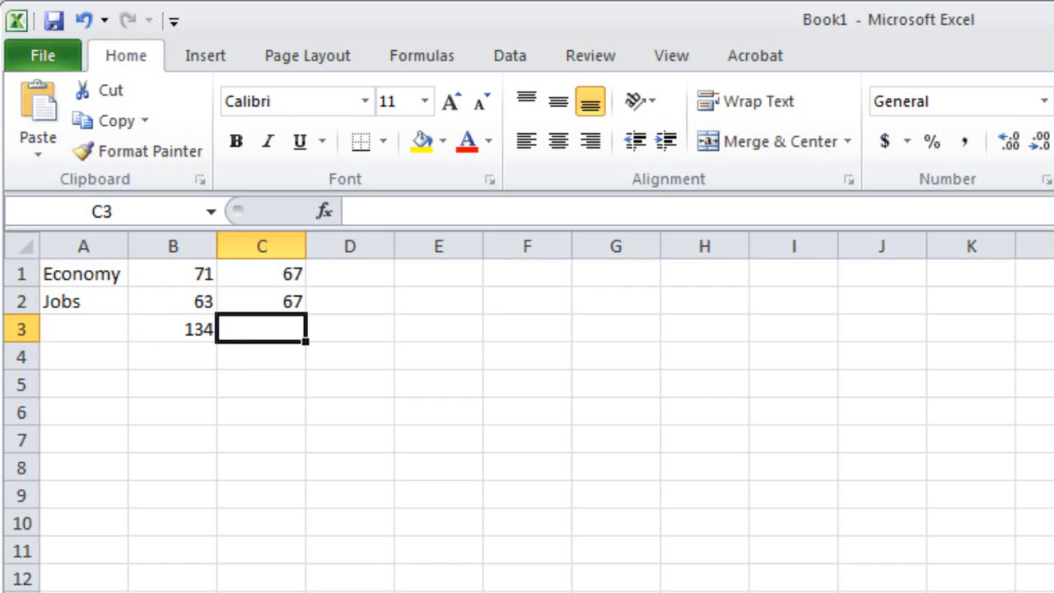
# - Enter the label Chi square test in cell A5 and widen column A to fit it
pyautogui.press('Down')
pyautogui.press('Down')
pyautogui.press('Left')
pyautogui.press('Left')
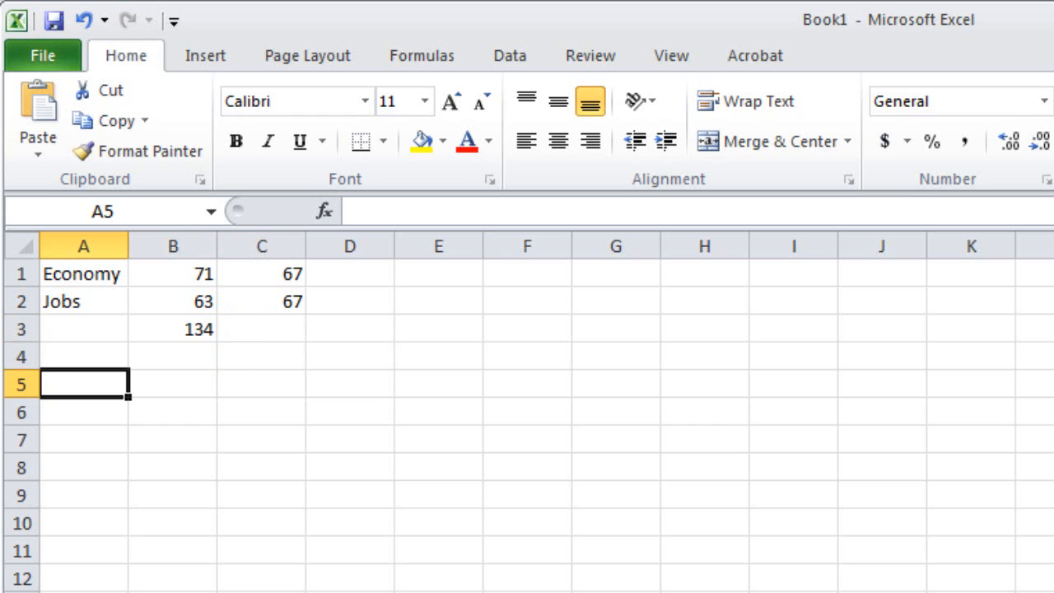
pyautogui.write('C')
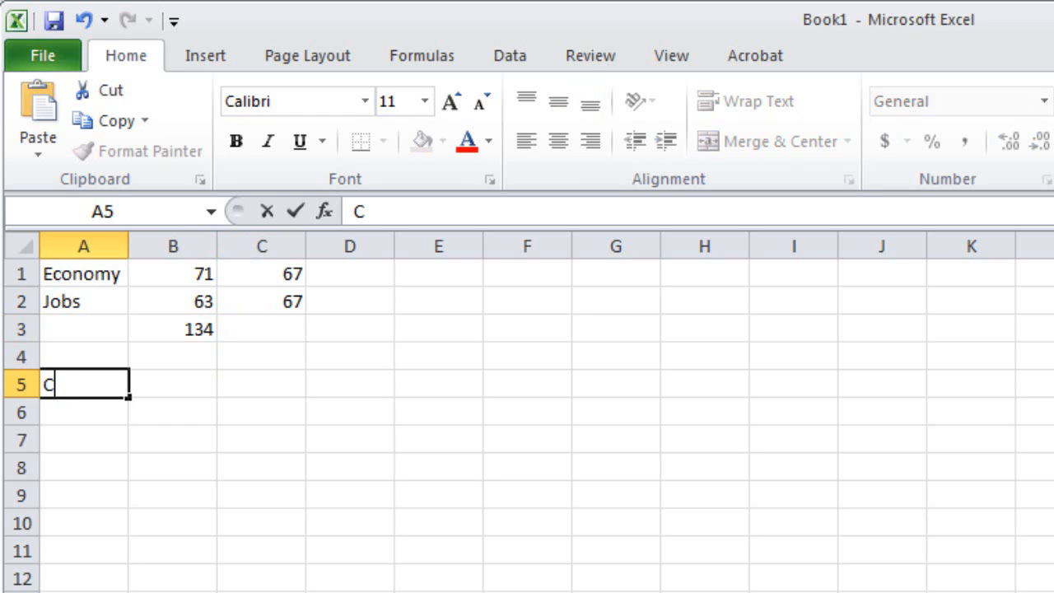
pyautogui.write('hi square')
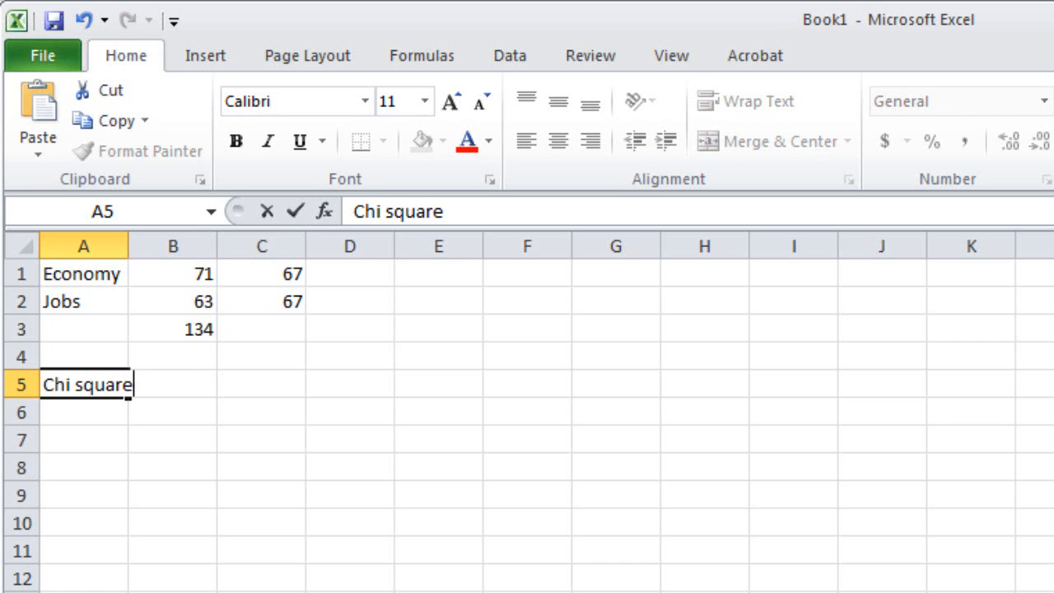
pyautogui.write(' test')
pyautogui.press('Return')
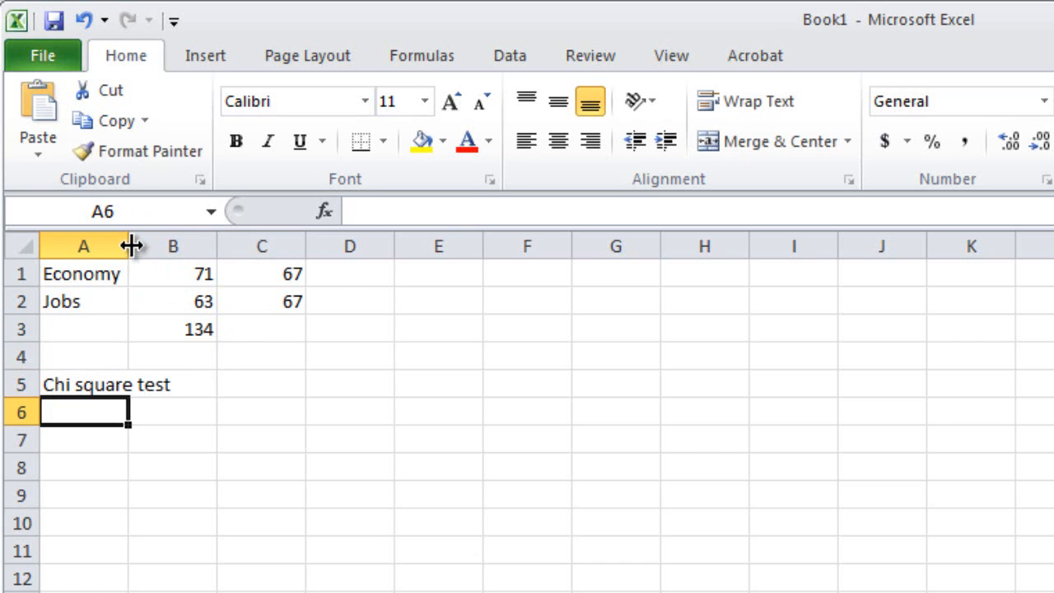
pyautogui.moveTo(129, 246); pyautogui.dragTo(178, 246)
# - Compute the chi-square test in cell B5 with =chisq.test(B1:B2,C1:C2)
pyautogui.click(234, 386)
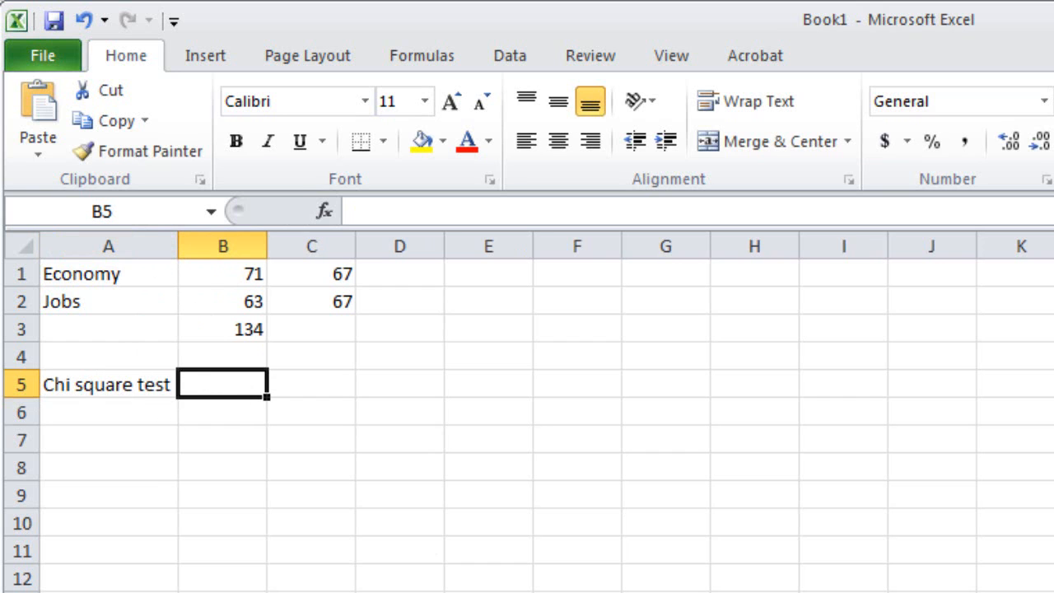
pyautogui.write('=chi')
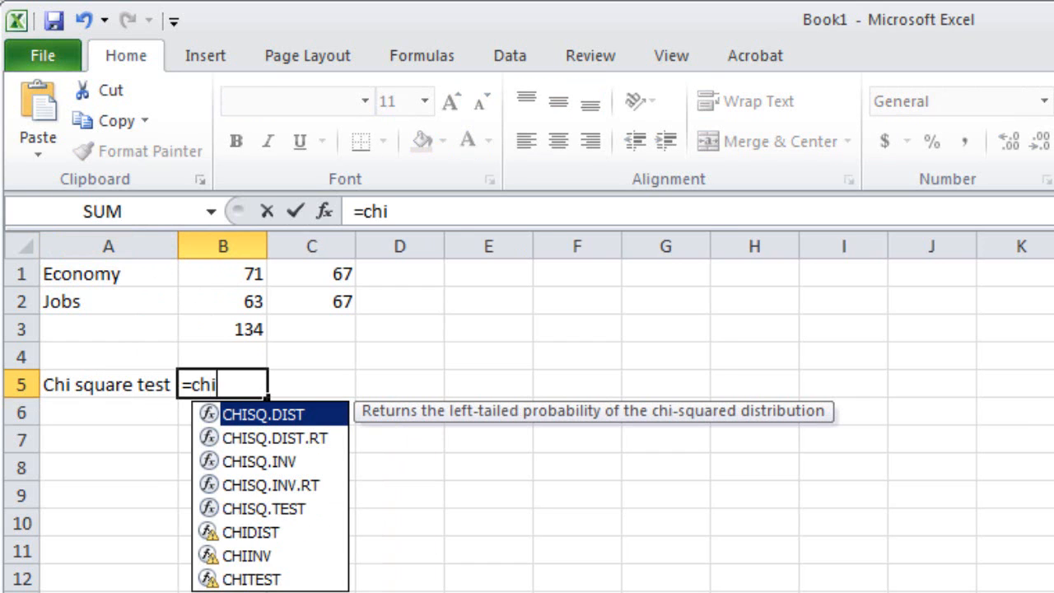
pyautogui.write('sq.test')
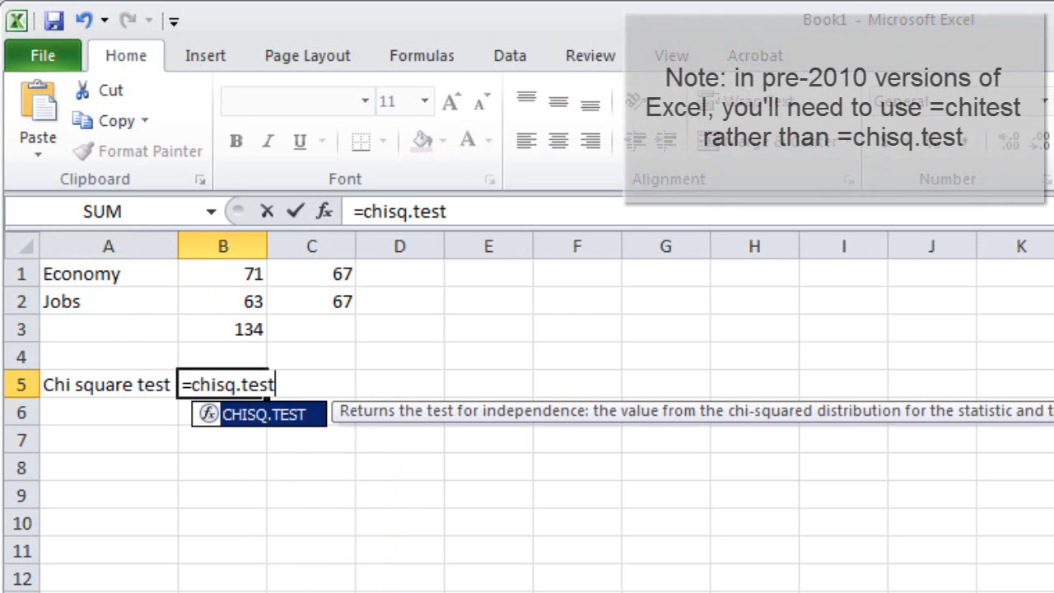
pyautogui.write('(')
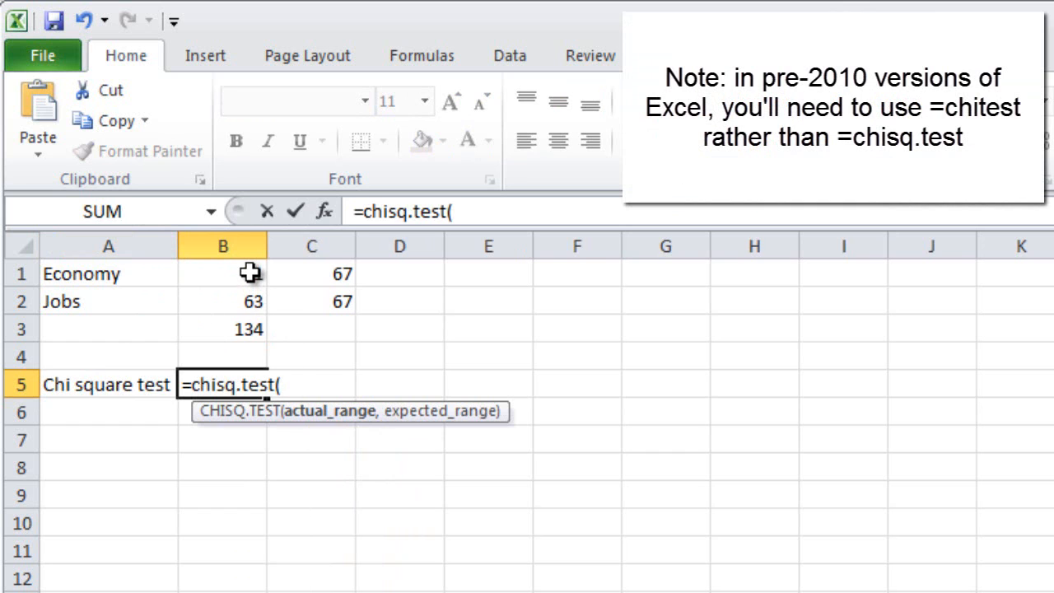
pyautogui.moveTo(251, 275); pyautogui.dragTo(247, 300)
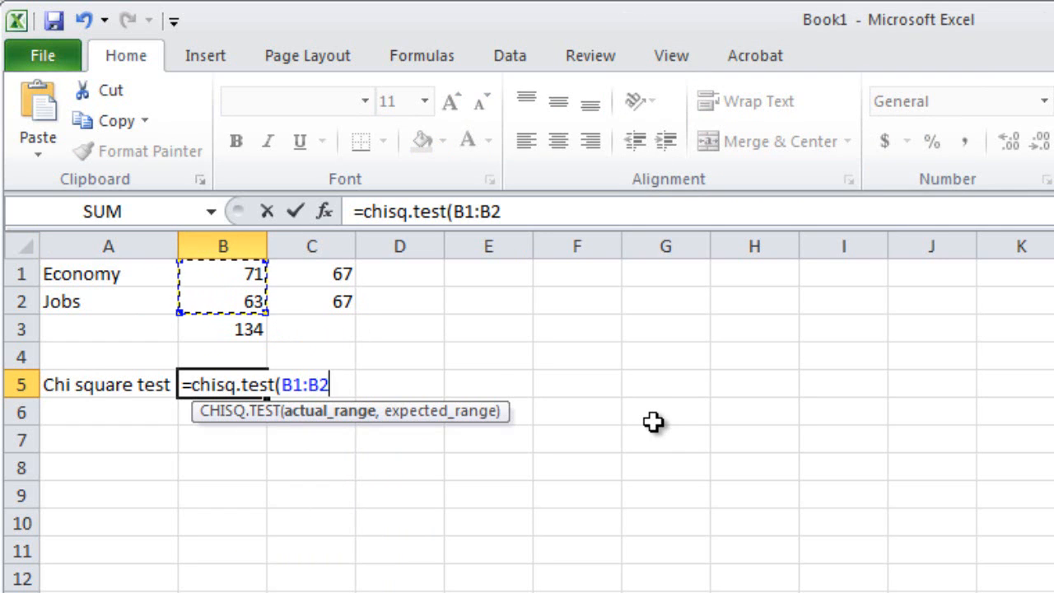
pyautogui.write(',')
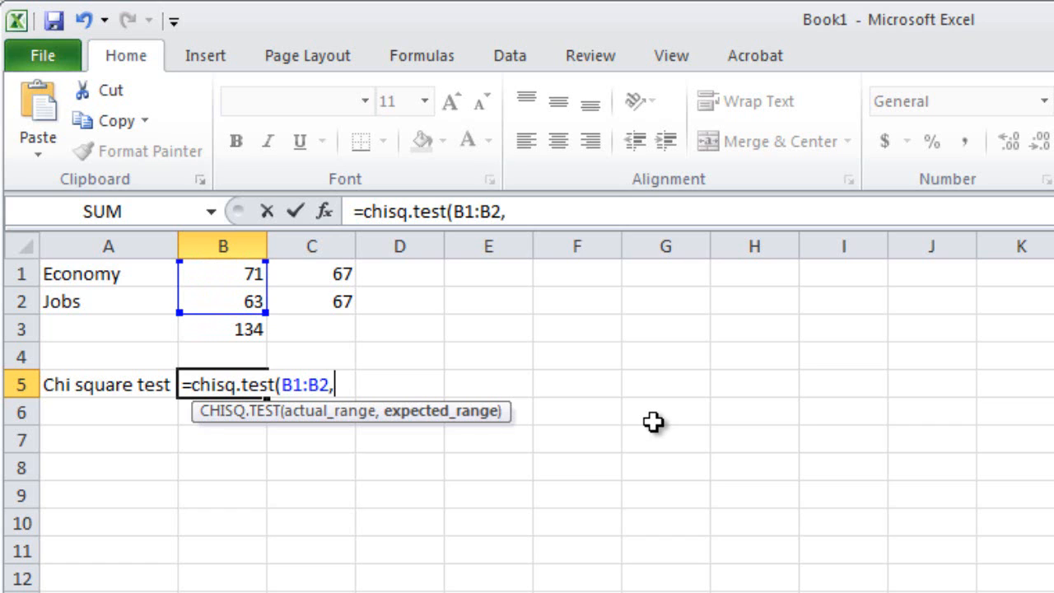
pyautogui.moveTo(332, 276)
pyautogui.mouseDown()
pyautogui.moveTo(343, 277)
pyautogui.moveTo(335, 290)
pyautogui.mouseUp()
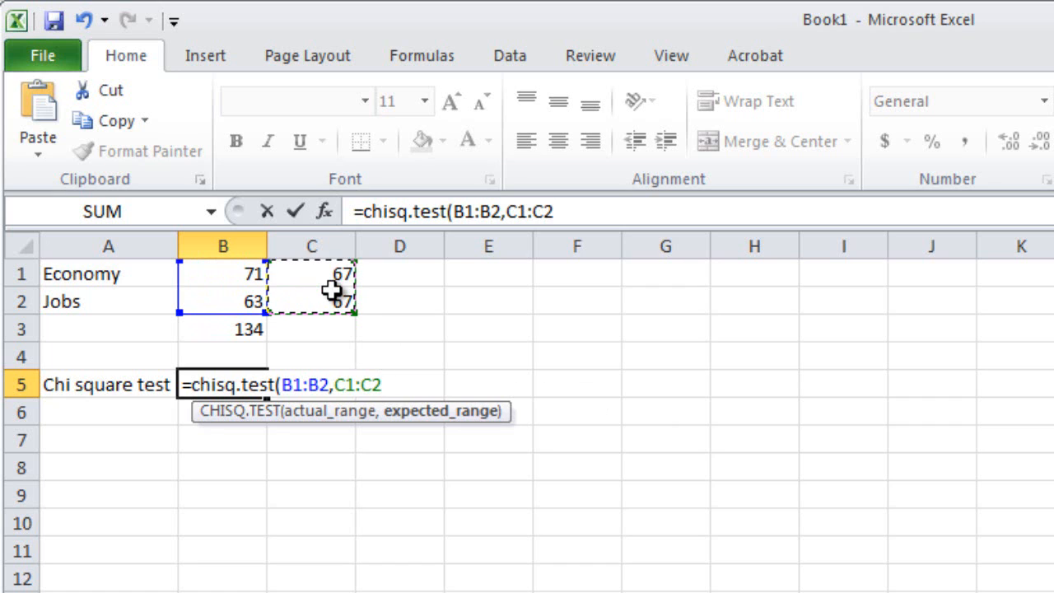
pyautogui.write(')')
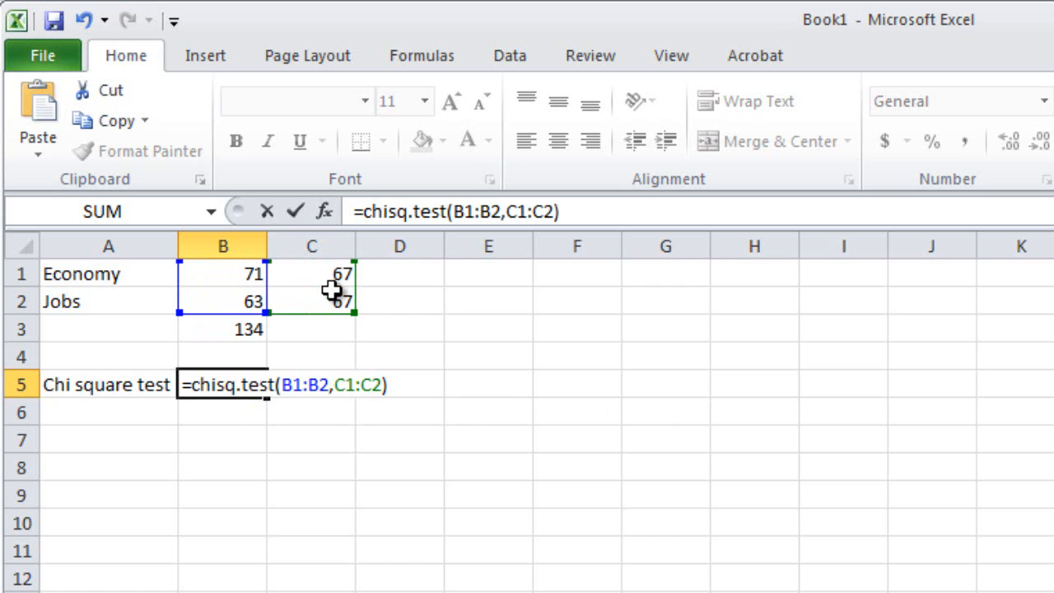
pyautogui.press('Return')
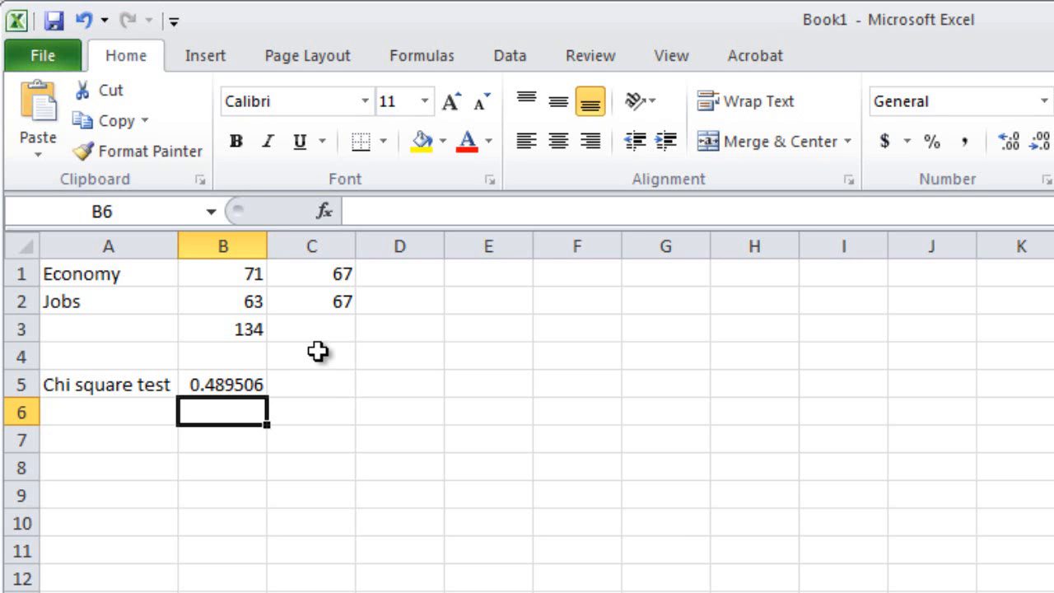
pyautogui.press('Down')
pyautogui.press('Left')
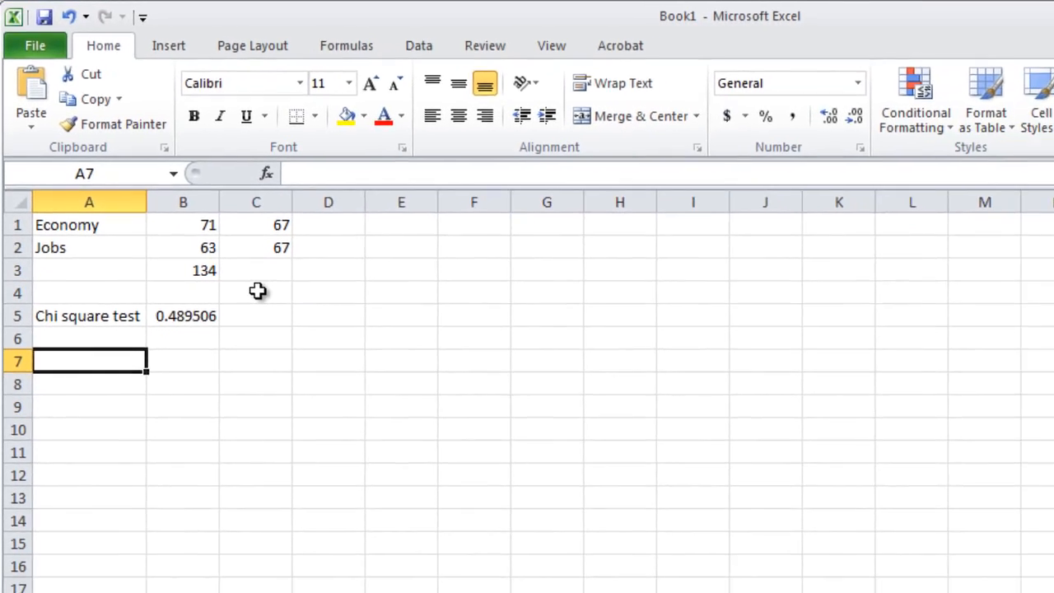
# - Switch to Yoshikoder, close the Economy report and run a dictionary report on the current document for the Guns category
pyautogui.hotkey('alt', 'Tab')
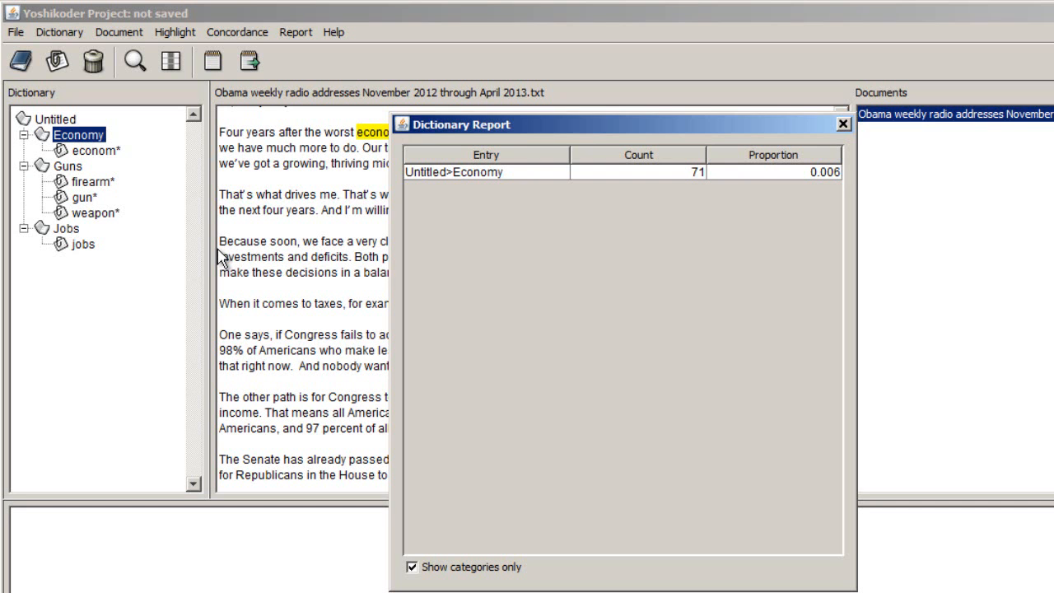
pyautogui.click(843, 124)
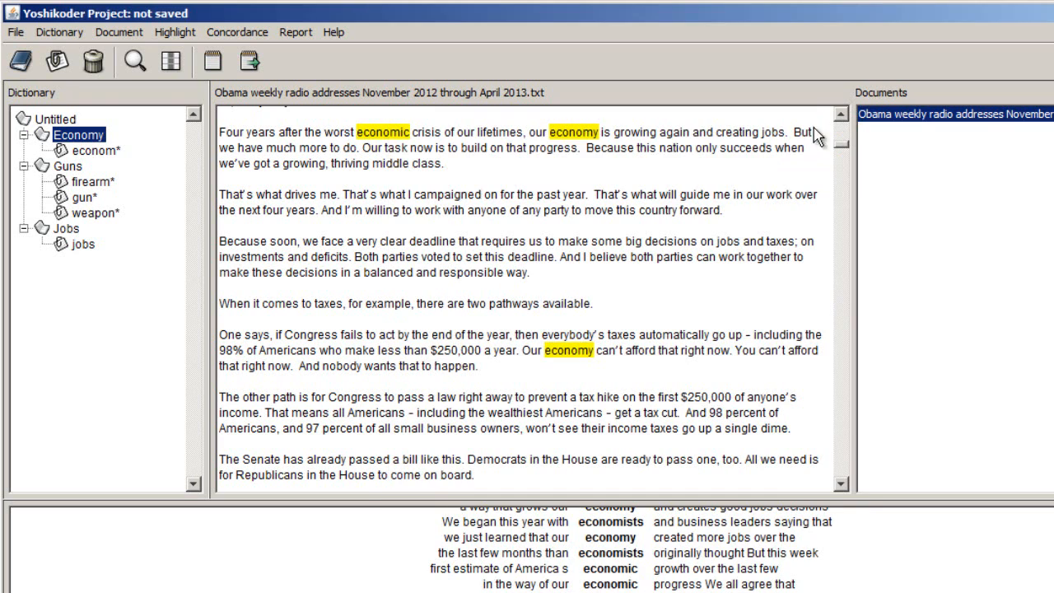
pyautogui.click(70, 169)
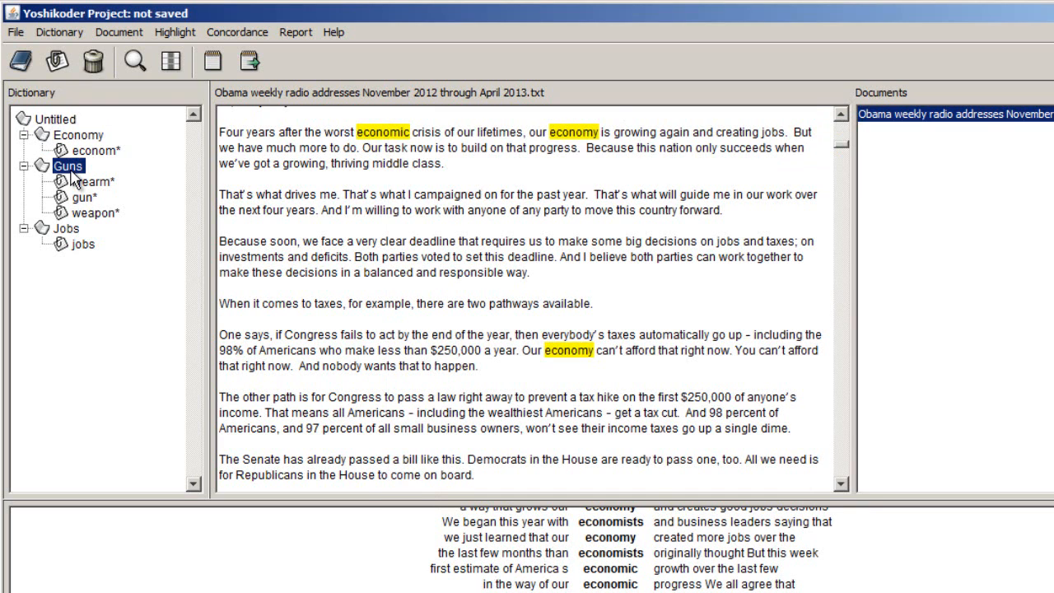
pyautogui.click(297, 35)
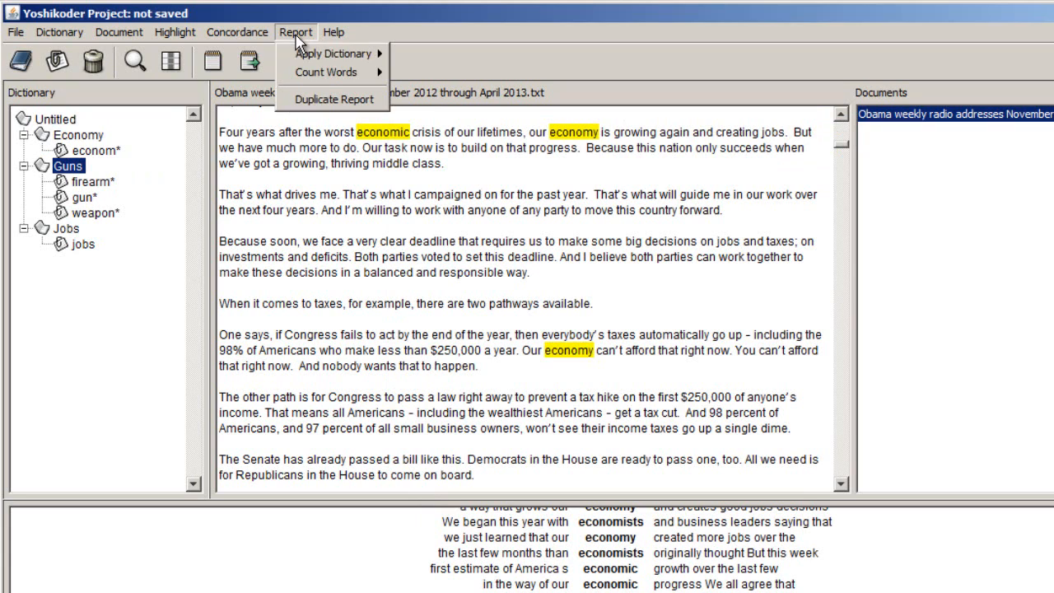
pyautogui.moveTo(333, 54)
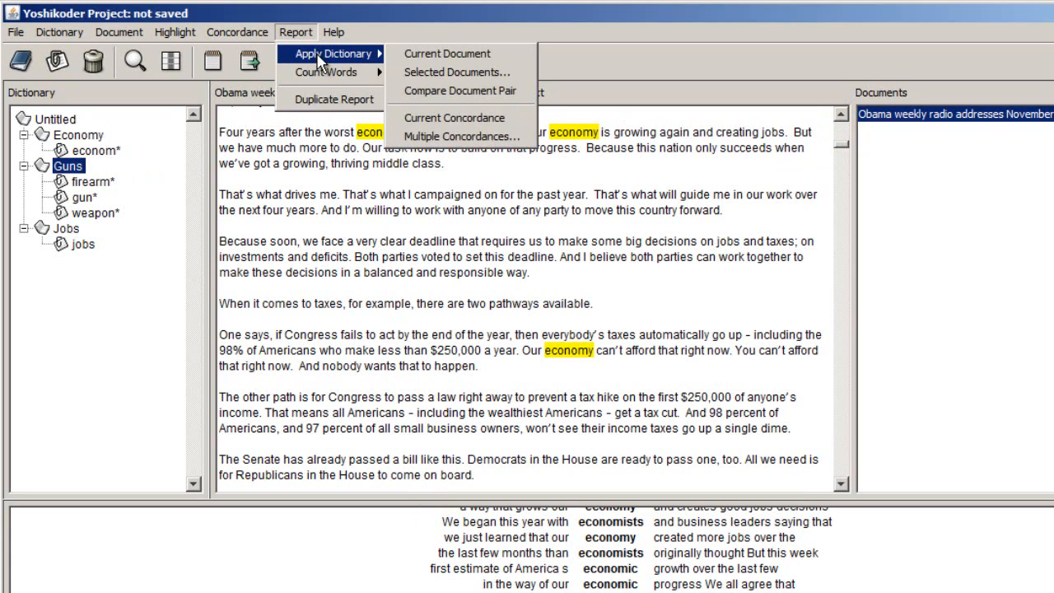
pyautogui.click(433, 59)
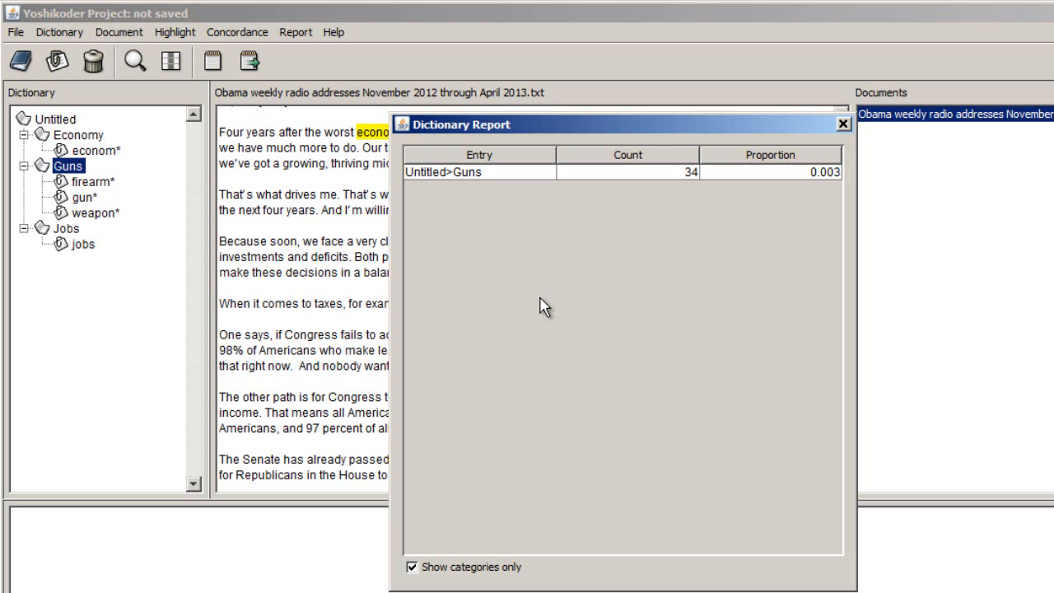
# - Switch back to Excel and copy the chi-square block A1:C5 to a second block starting at cell A8
pyautogui.hotkey('alt', 'Tab')
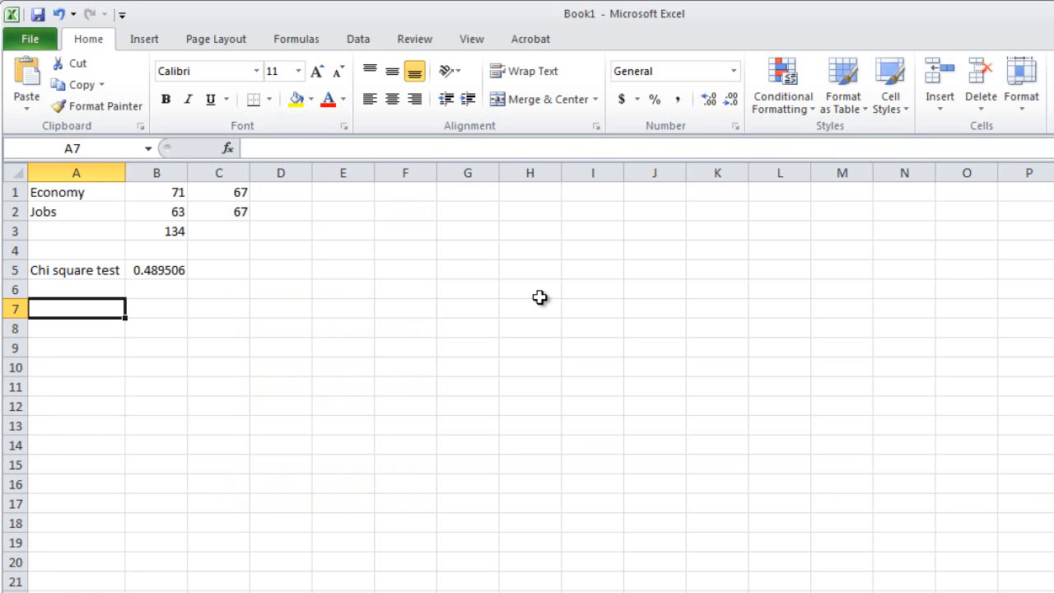
pyautogui.moveTo(111, 191); pyautogui.dragTo(221, 262)
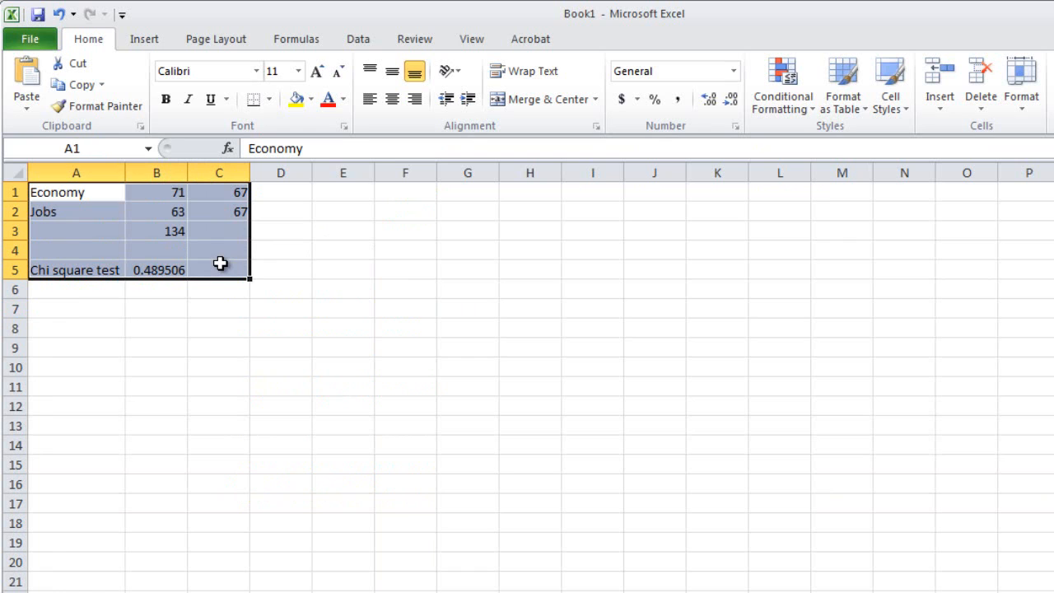
pyautogui.hotkey('ctrl', 'c')
pyautogui.click(75, 329)
pyautogui.rightClick(77, 330)
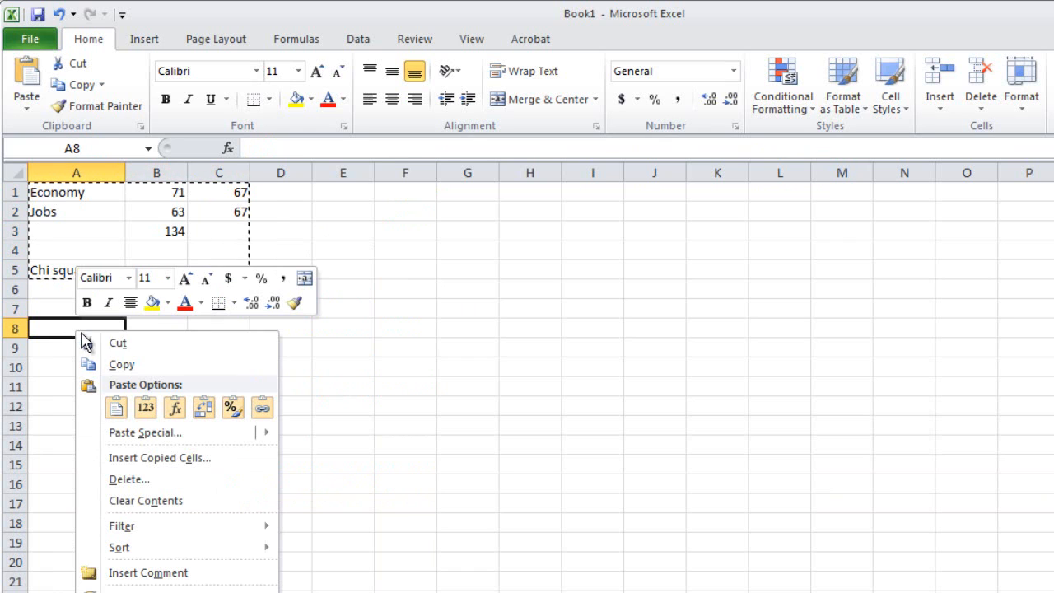
pyautogui.click(119, 412)
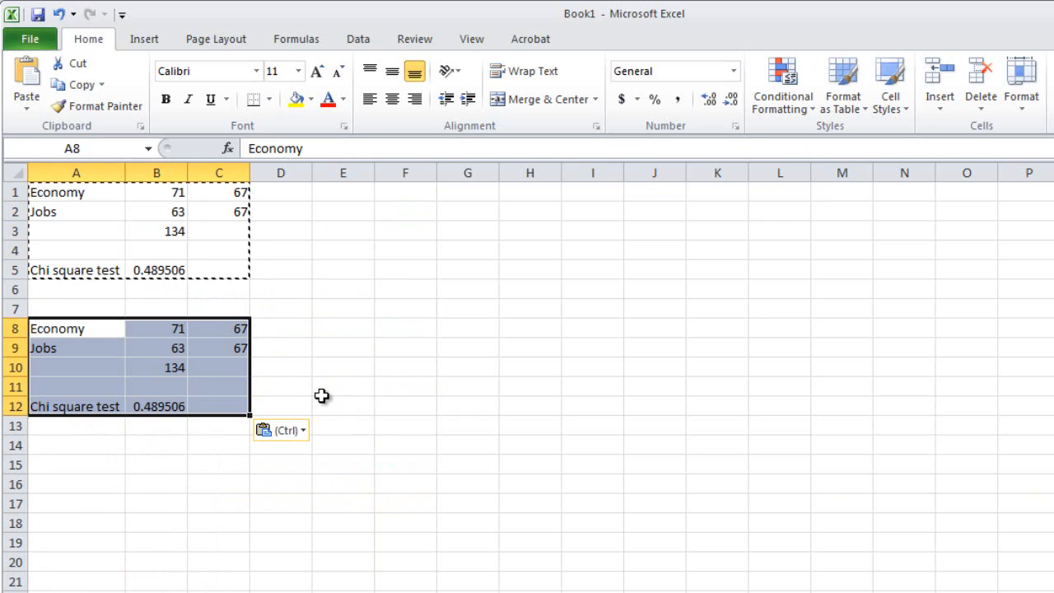
pyautogui.click(214, 412)
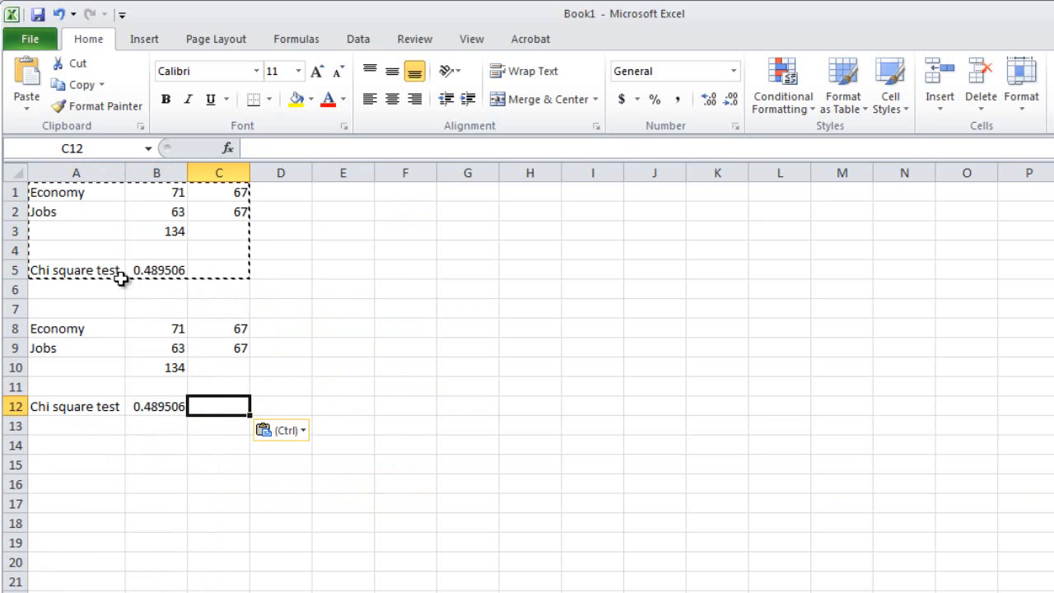
# - Replace the label in cell A9 of the copied chi-square block with Guns
pyautogui.press('Escape')
pyautogui.click(168, 332)
pyautogui.click(52, 346)
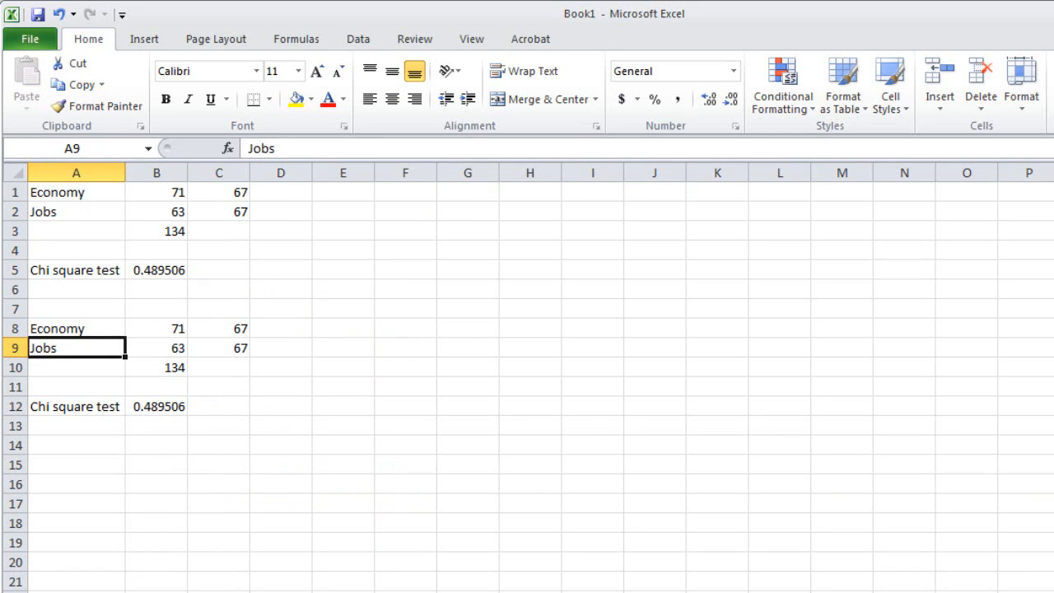
pyautogui.write('Guns')
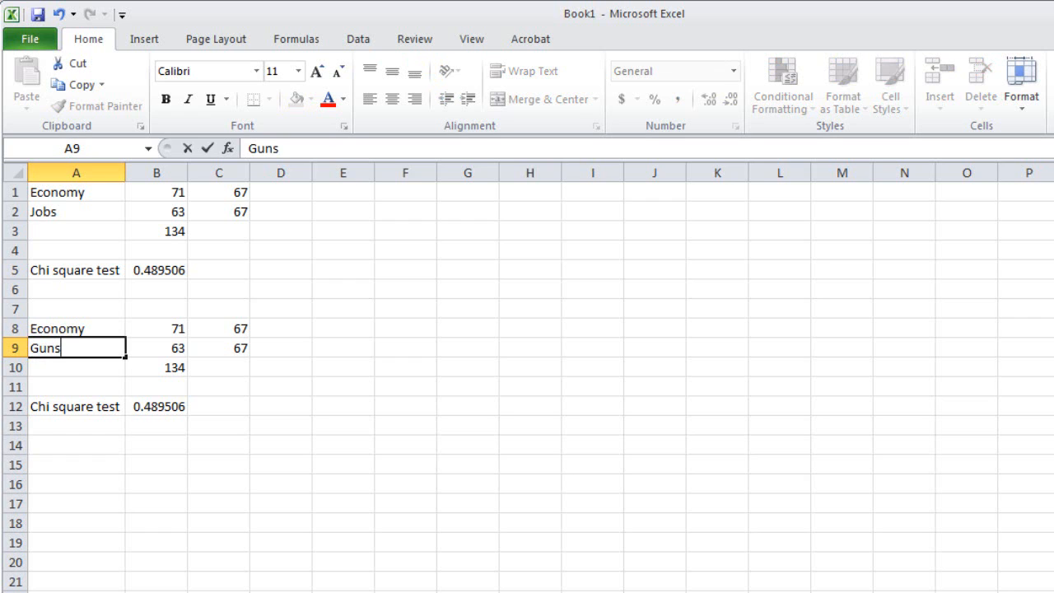
pyautogui.press('Tab')
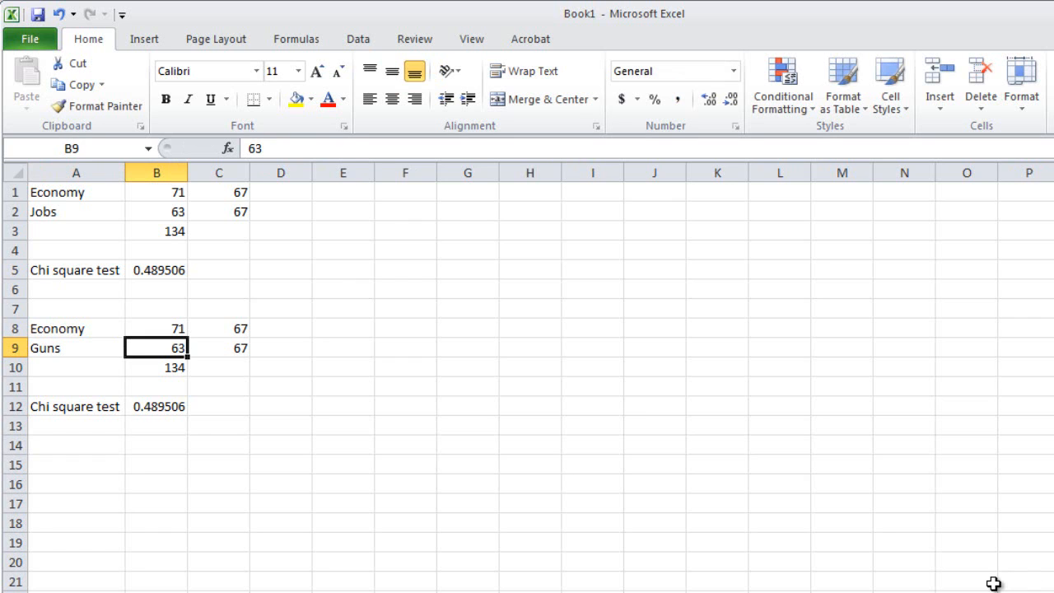
# - Check the Guns count in Yoshikoder's dictionary report, return to Excel and enter 34 in cell B9
pyautogui.hotkey('alt', 'Tab')
pyautogui.hotkey('alt', 'Tab')
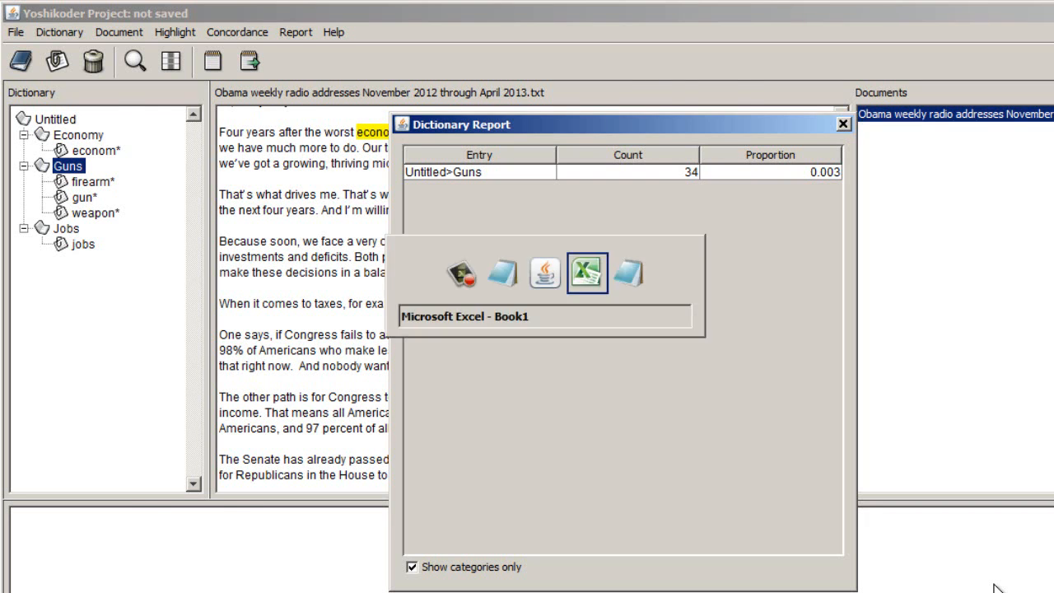
pyautogui.write('34')
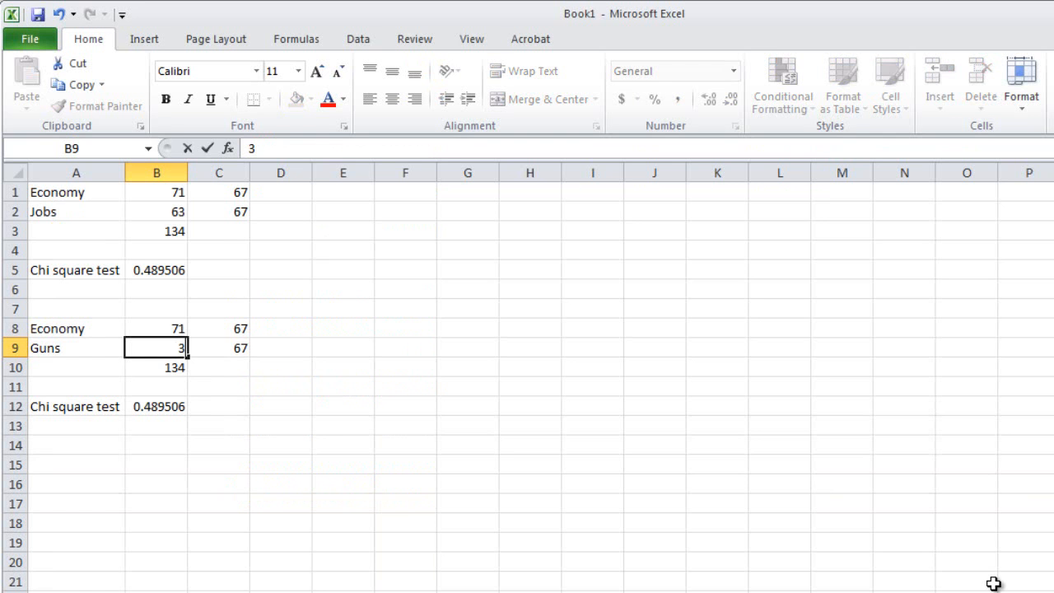
pyautogui.press('Return')
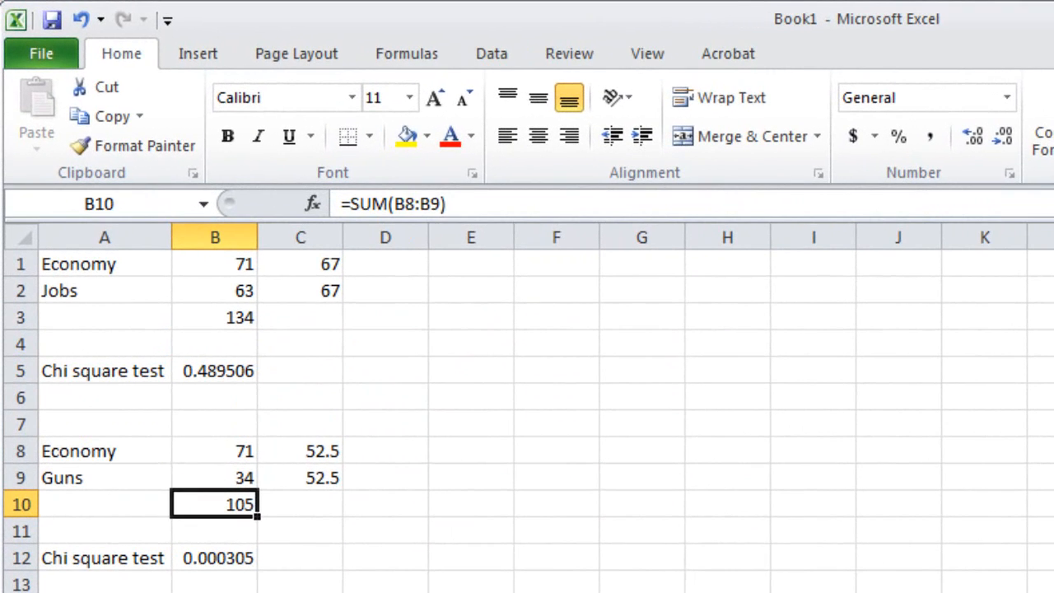
pyautogui.click(75, 465)
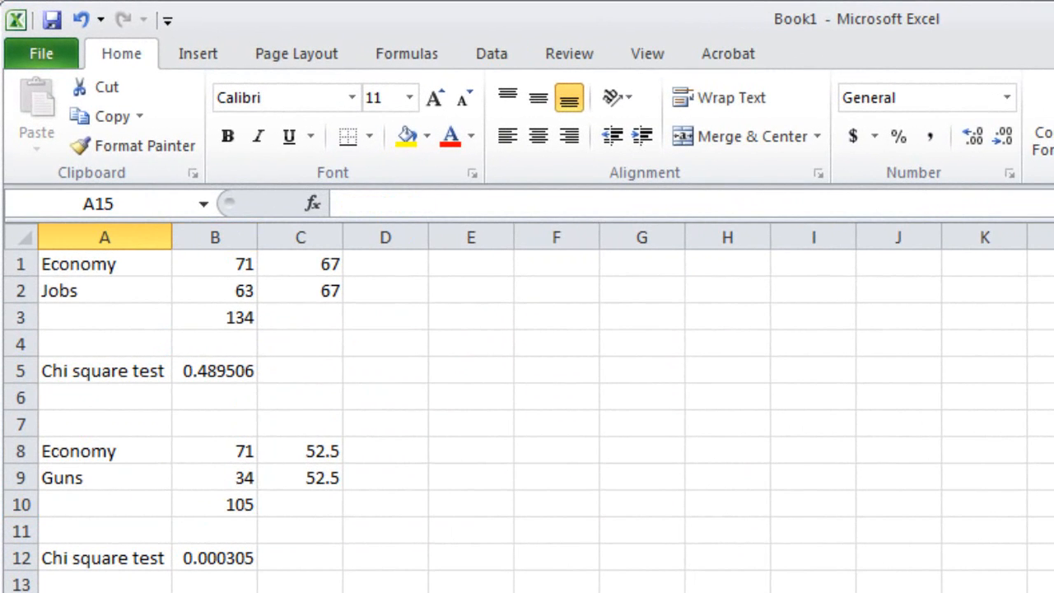